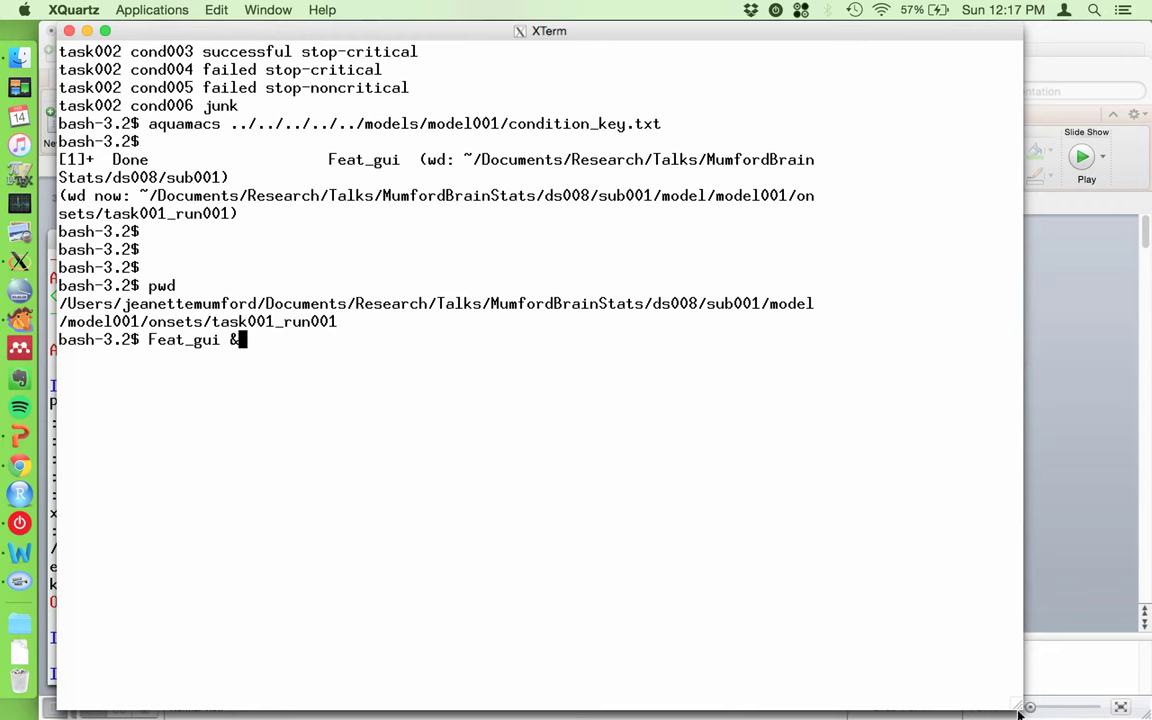
Step: Launch Feat_gui in the background and set it up for a first-level, full analysis
{"action": "key", "text": "Return"}
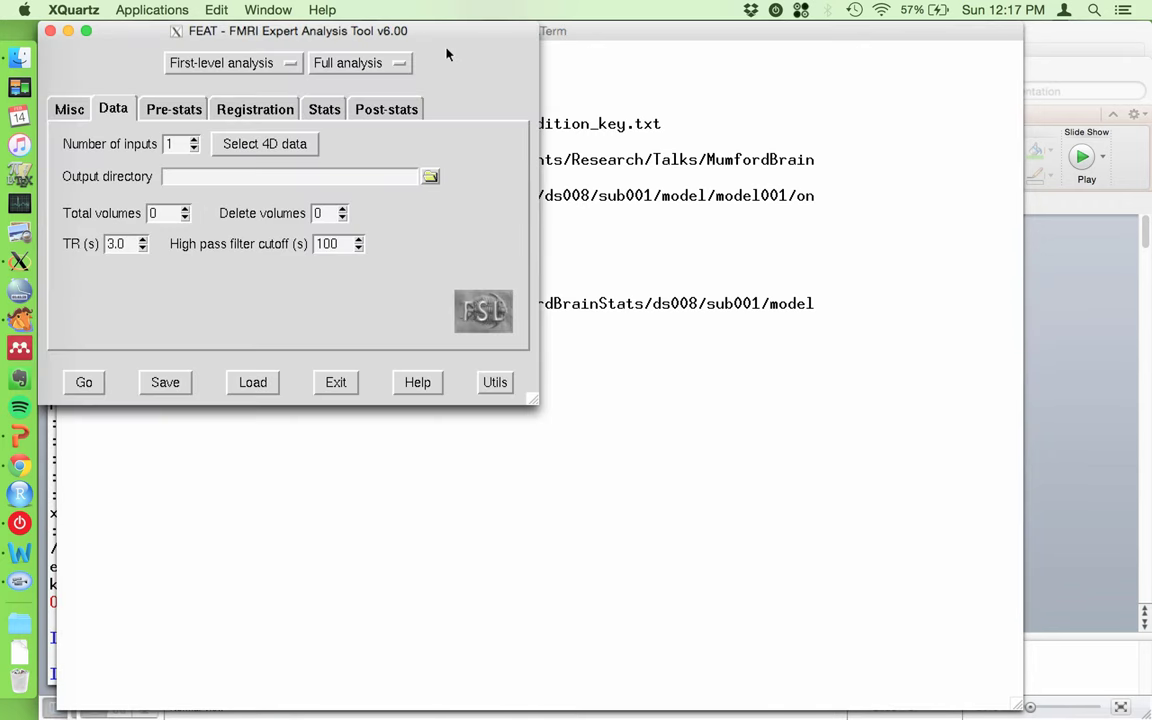
{"action": "left_click_drag", "start_coordinate": [450, 33], "coordinate": [720, 83]}
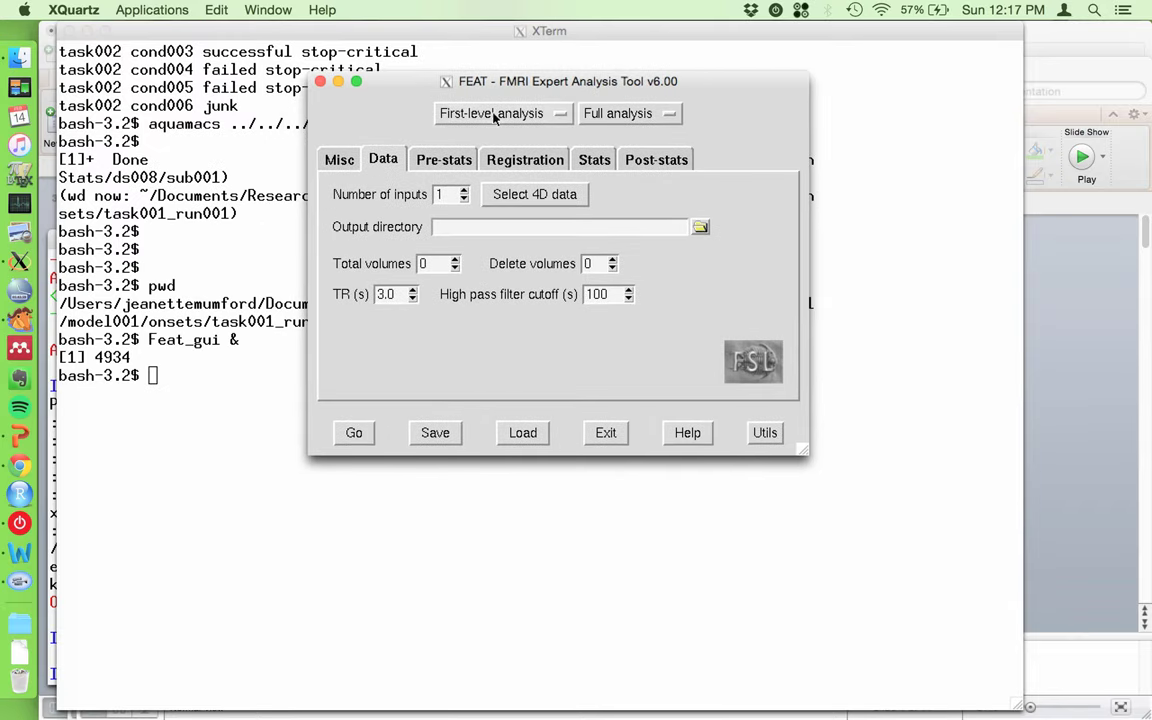
{"action": "left_click", "coordinate": [553, 117]}
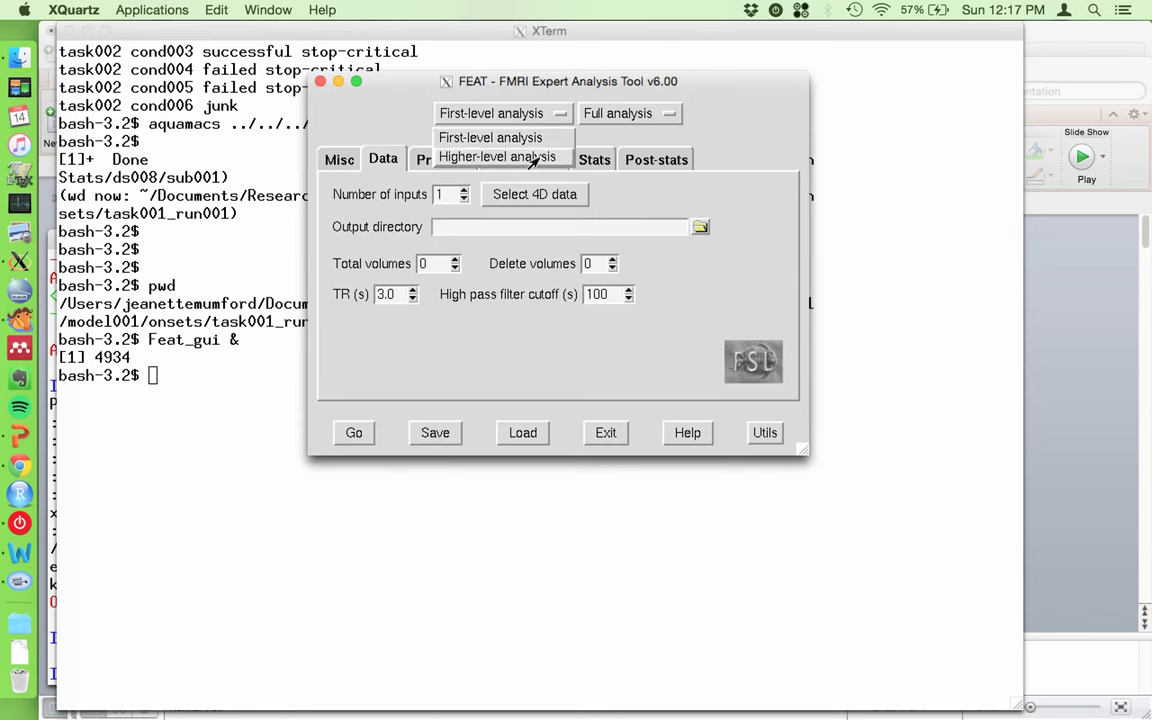
{"action": "left_click", "coordinate": [529, 138]}
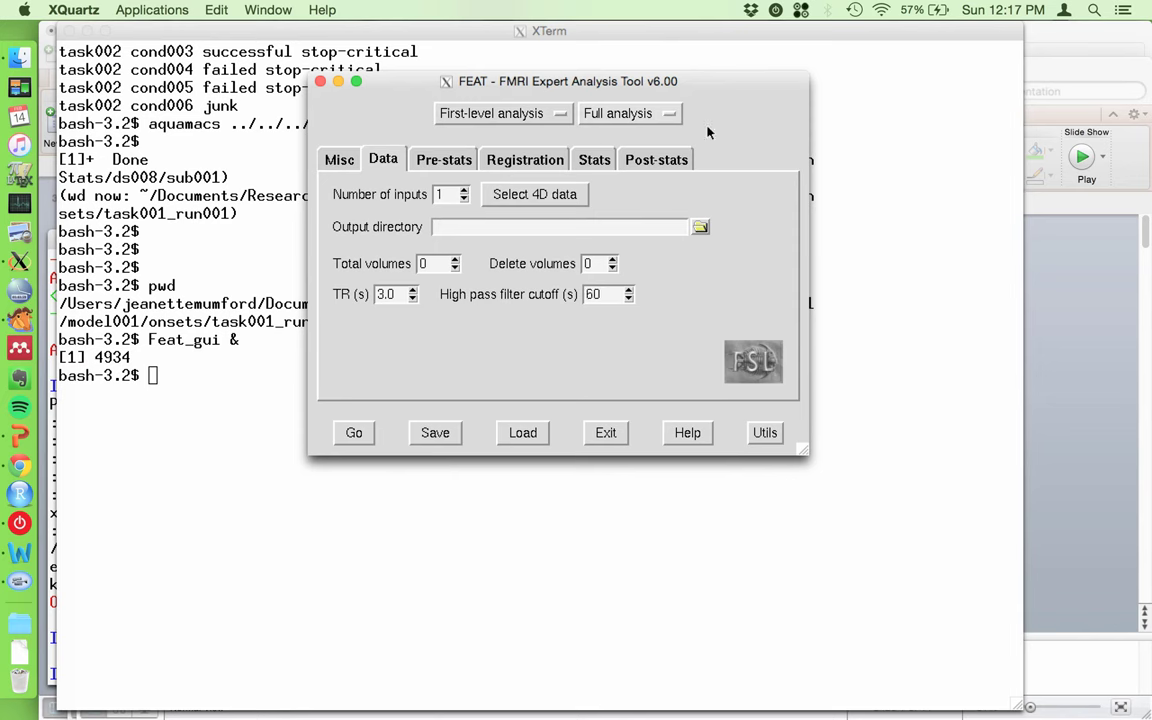
{"action": "left_click", "coordinate": [670, 116]}
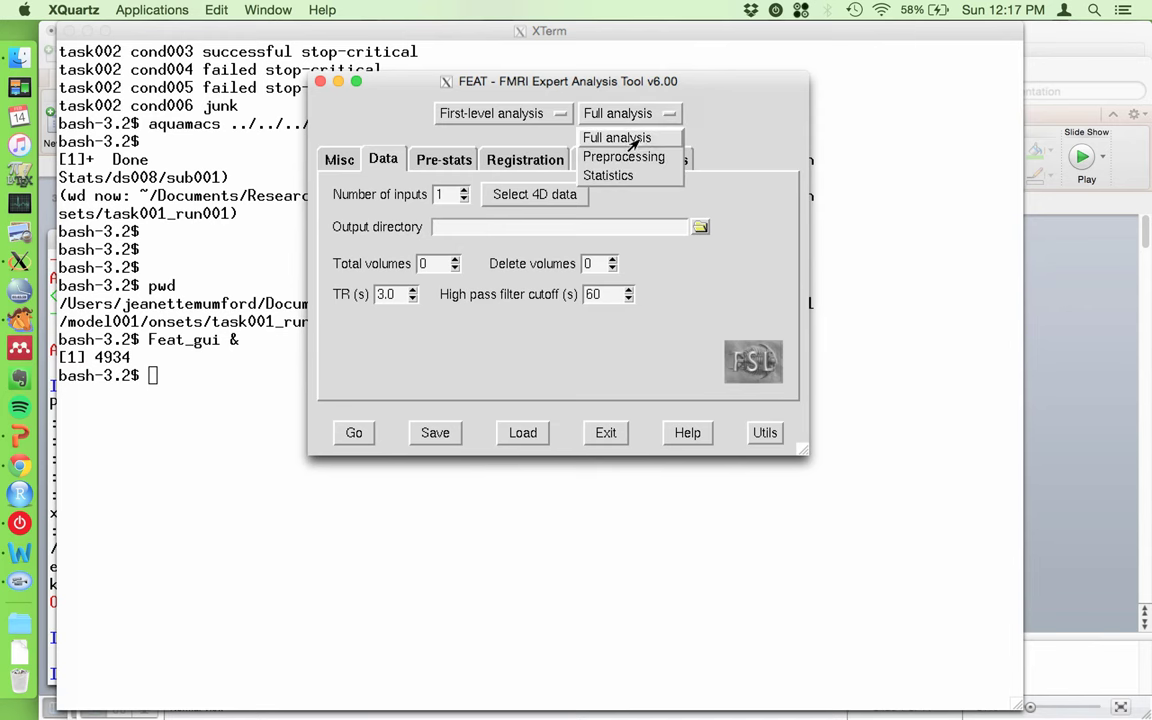
{"action": "left_click", "coordinate": [636, 140]}
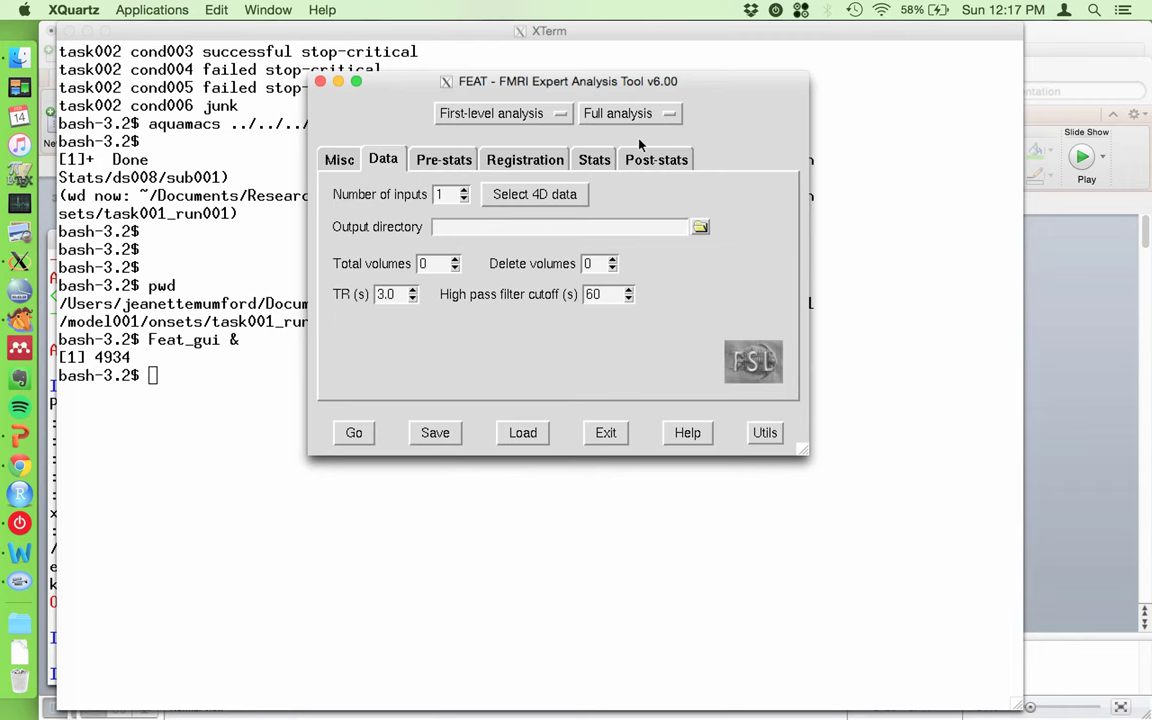
{"action": "left_click", "coordinate": [645, 116]}
{"action": "left_click", "coordinate": [645, 158]}
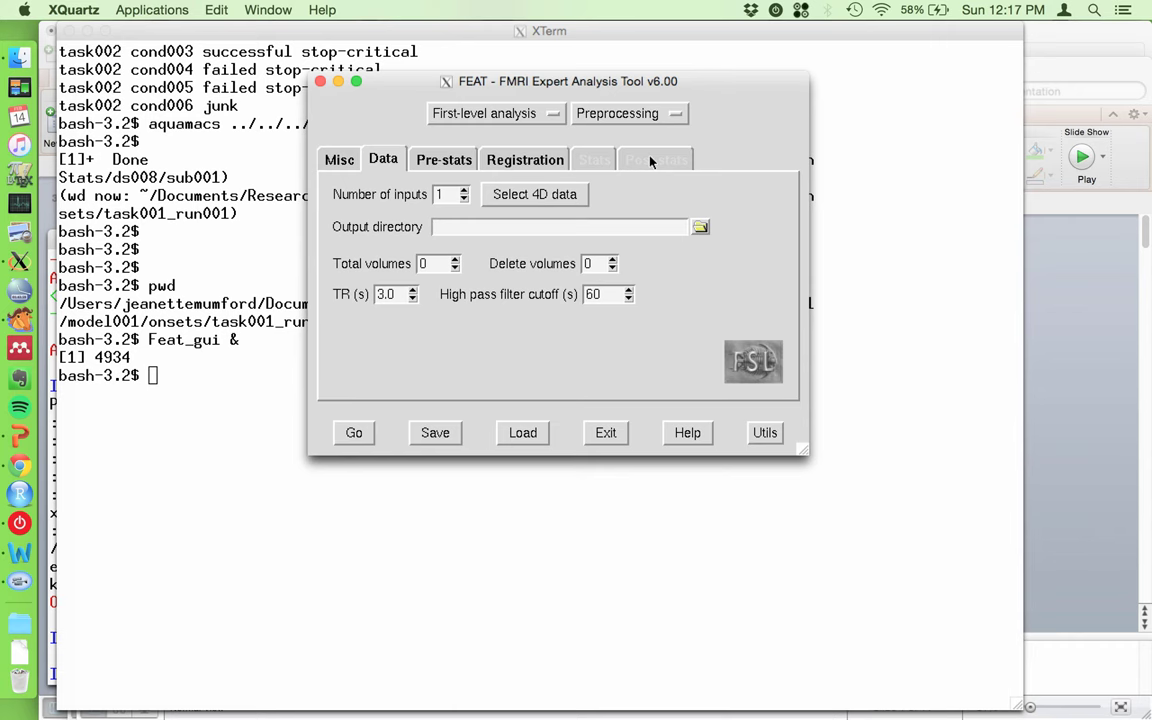
{"action": "left_click", "coordinate": [668, 116]}
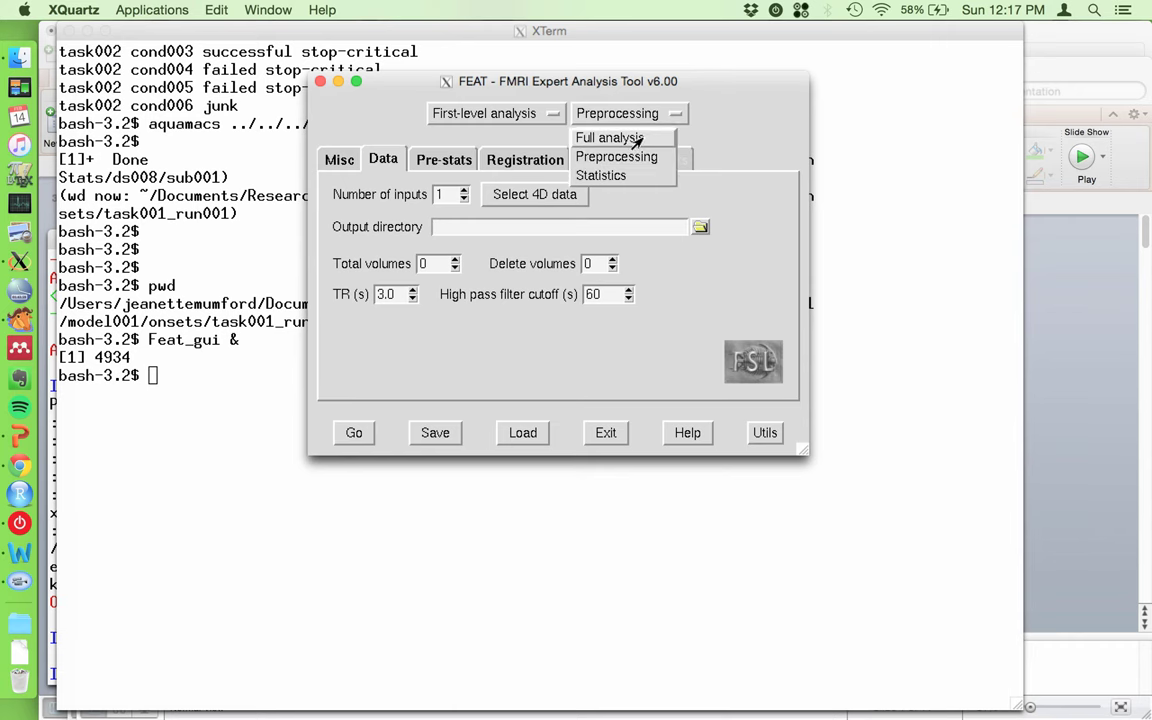
{"action": "left_click", "coordinate": [636, 140]}
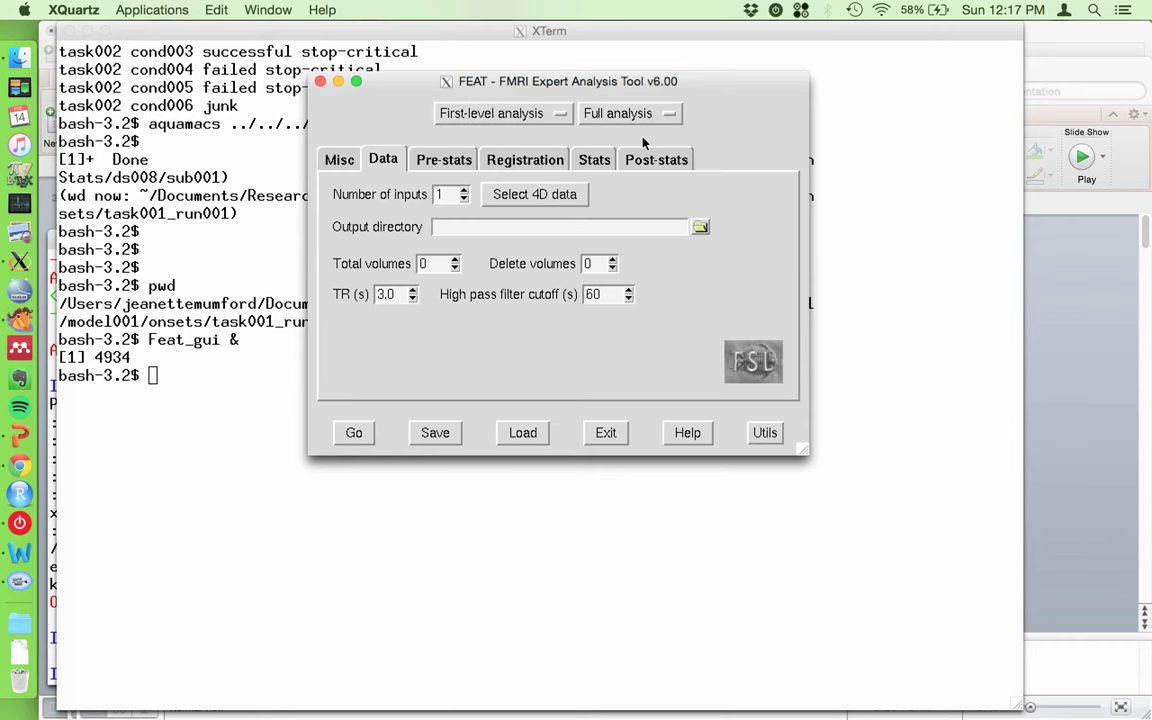
Step: Turn off the progress watcher in the miscellaneous settings
{"action": "left_click", "coordinate": [336, 162]}
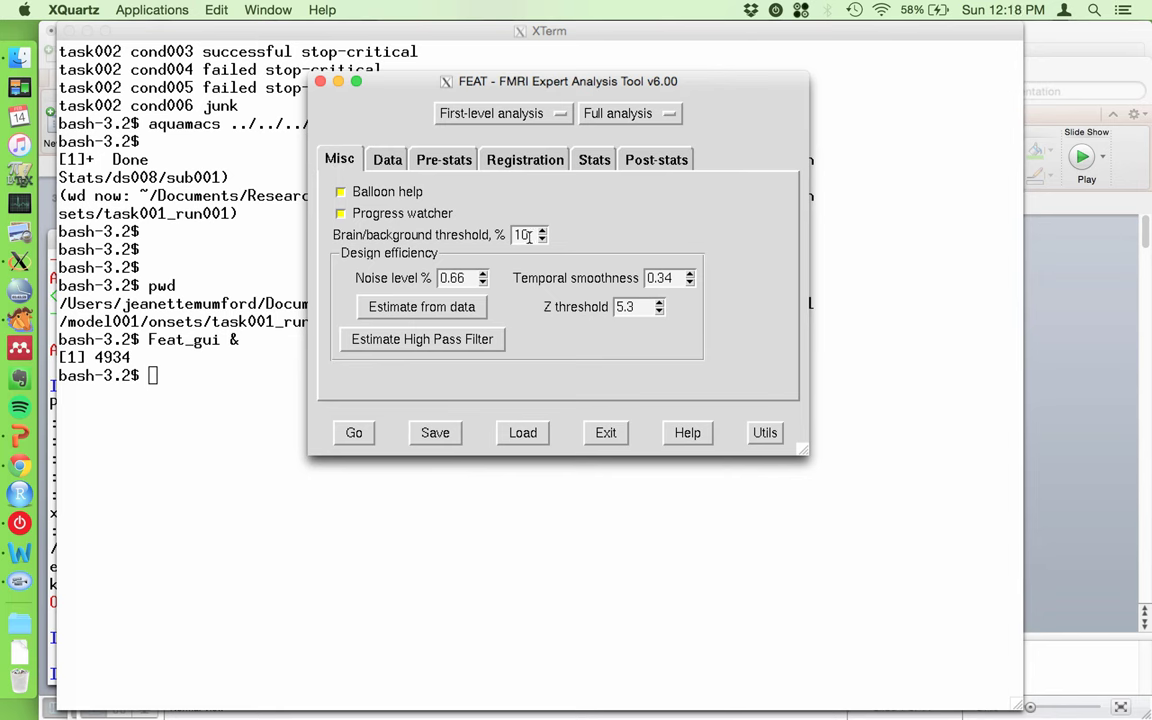
{"action": "mouse_move", "coordinate": [529, 236]}
{"action": "mouse_move", "coordinate": [408, 221]}
{"action": "left_click", "coordinate": [341, 215]}
Step: Start choosing the 4D input data and browse up from the onsets folder to the sub001 directory
{"action": "left_click", "coordinate": [380, 162]}
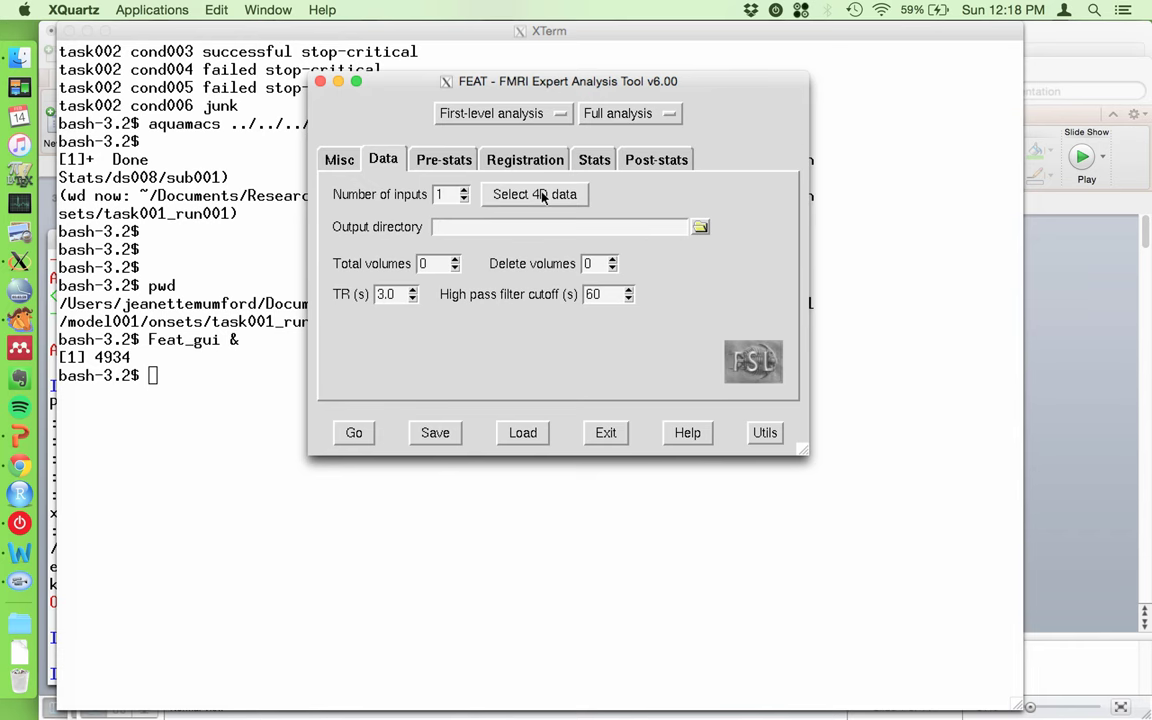
{"action": "mouse_move", "coordinate": [543, 196]}
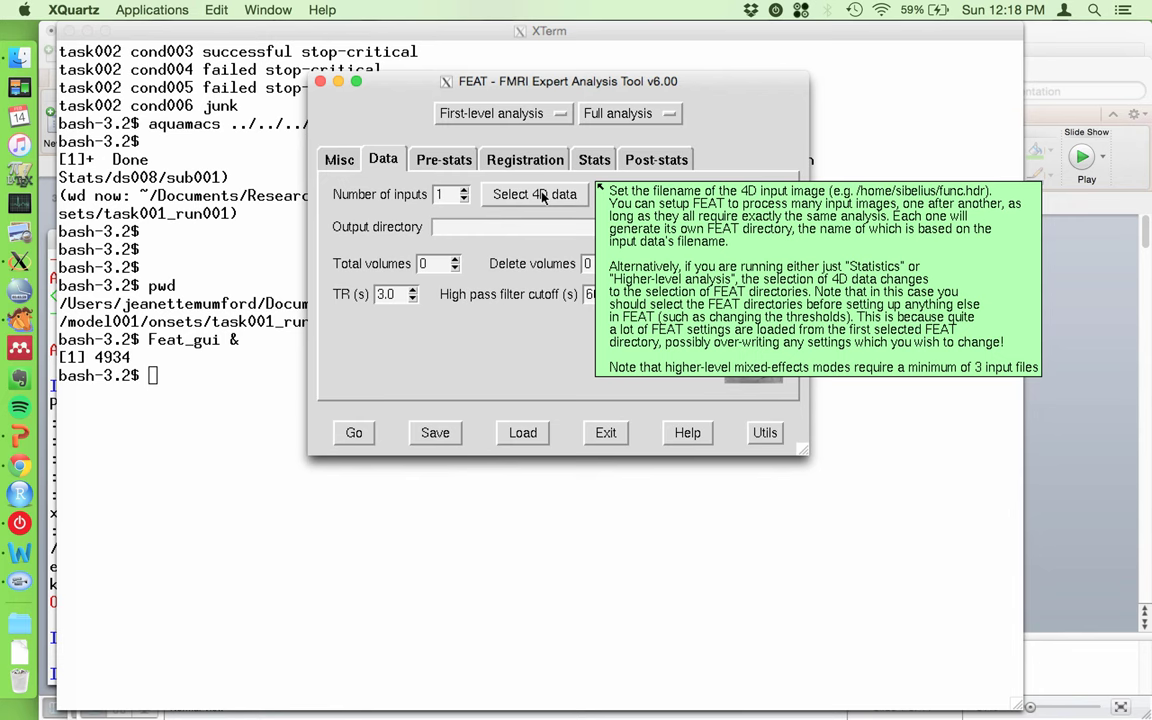
{"action": "left_click", "coordinate": [543, 196]}
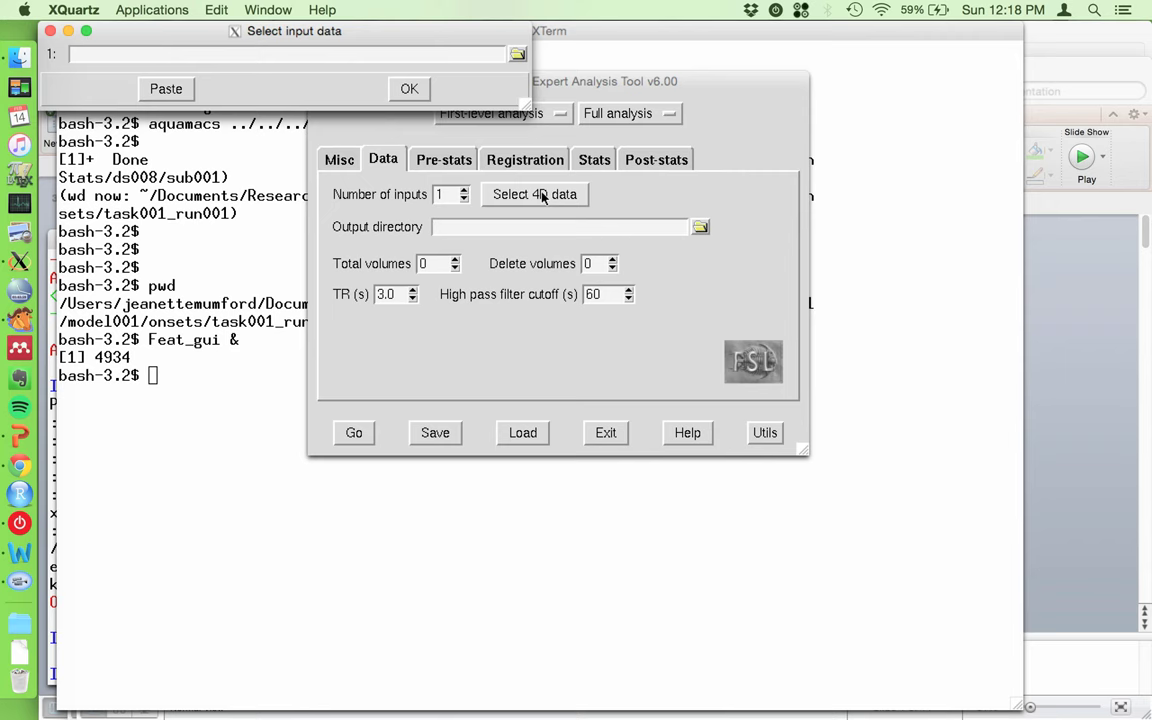
{"action": "left_click", "coordinate": [517, 55]}
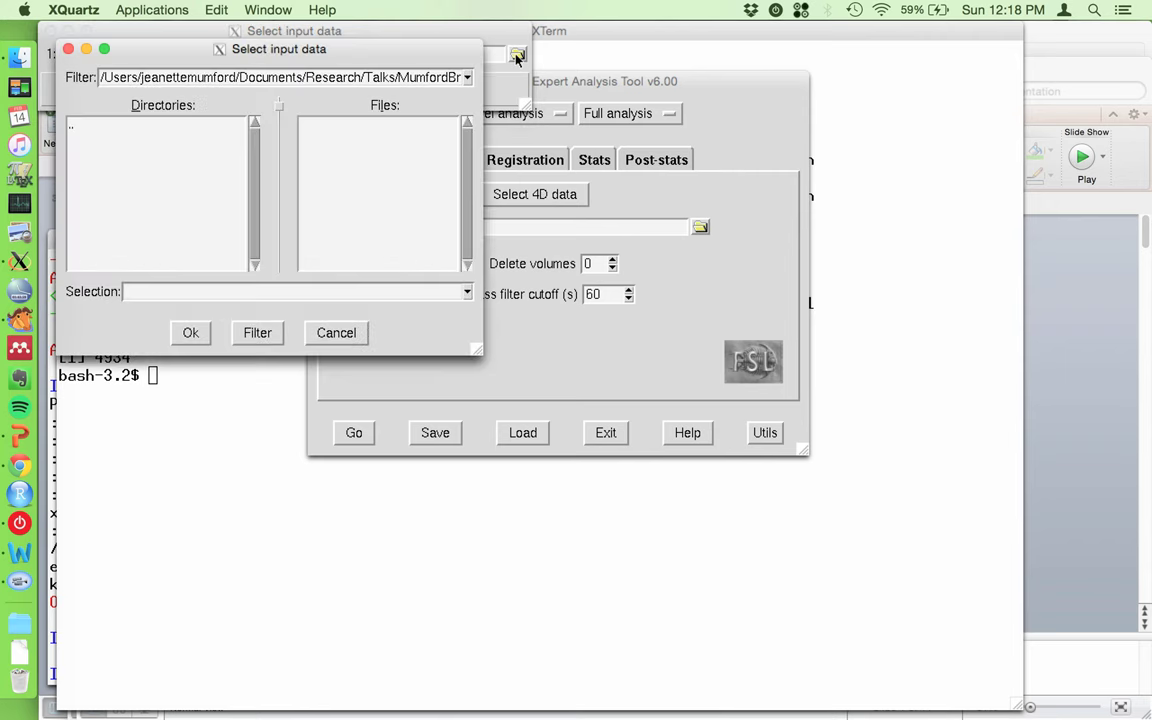
{"action": "left_click", "coordinate": [70, 127]}
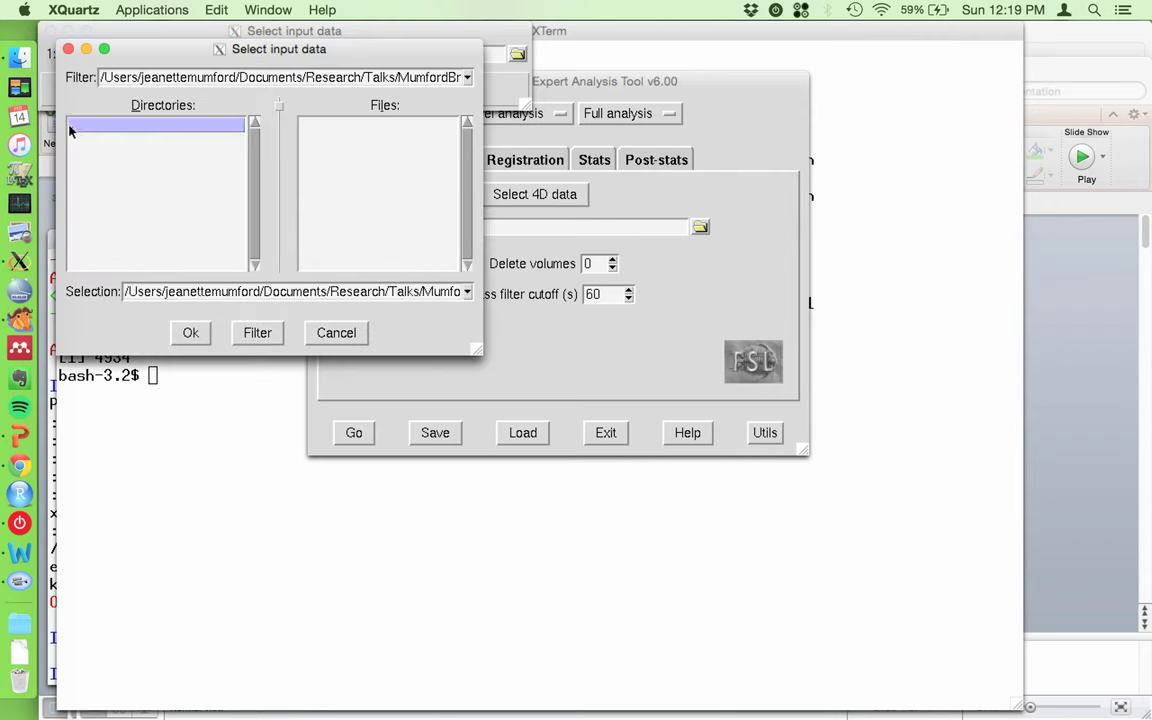
{"action": "double_click", "coordinate": [74, 127]}
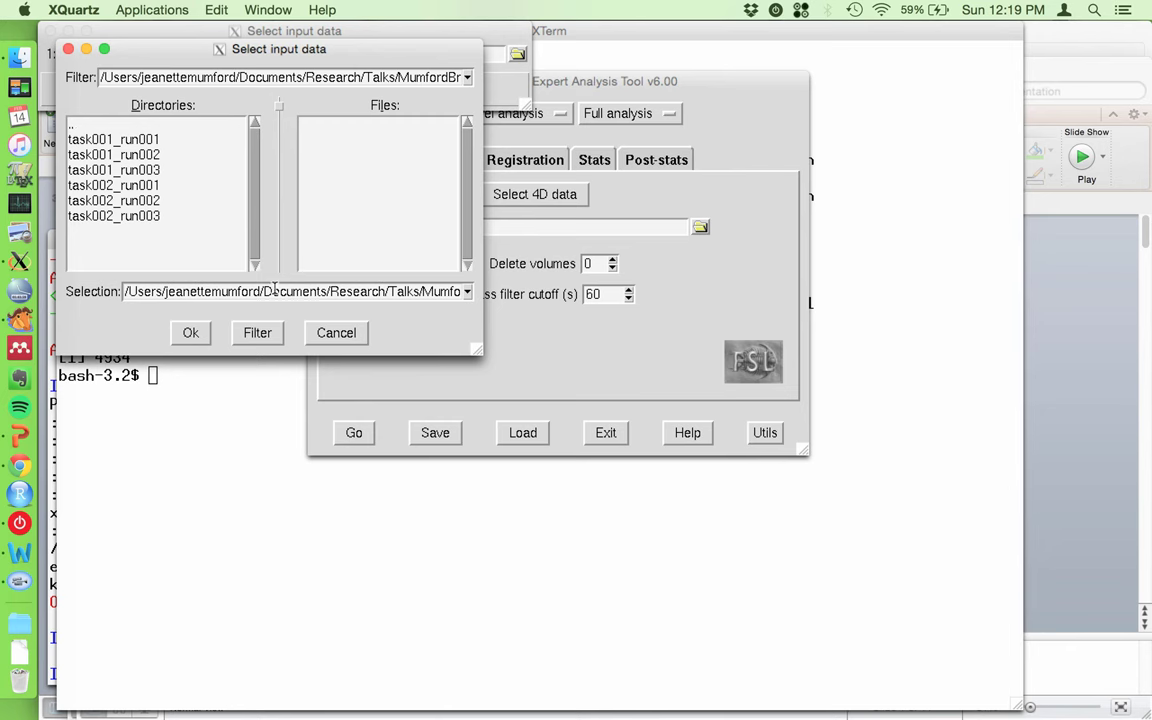
{"action": "left_click_drag", "start_coordinate": [274, 290], "coordinate": [566, 309]}
{"action": "double_click", "coordinate": [71, 127]}
{"action": "double_click", "coordinate": [71, 128]}
{"action": "double_click", "coordinate": [71, 128]}
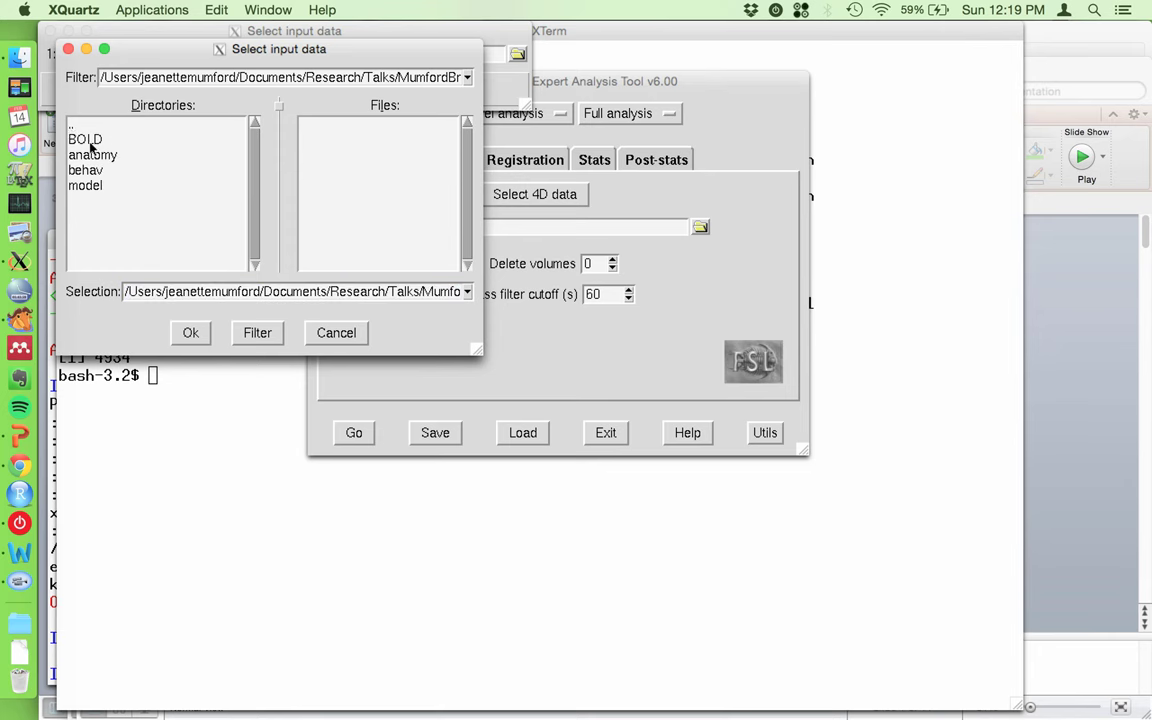
Step: Choose bold.nii.gz from BOLD/task001_run001 as the 4D input and accept the TR notice
{"action": "double_click", "coordinate": [88, 139]}
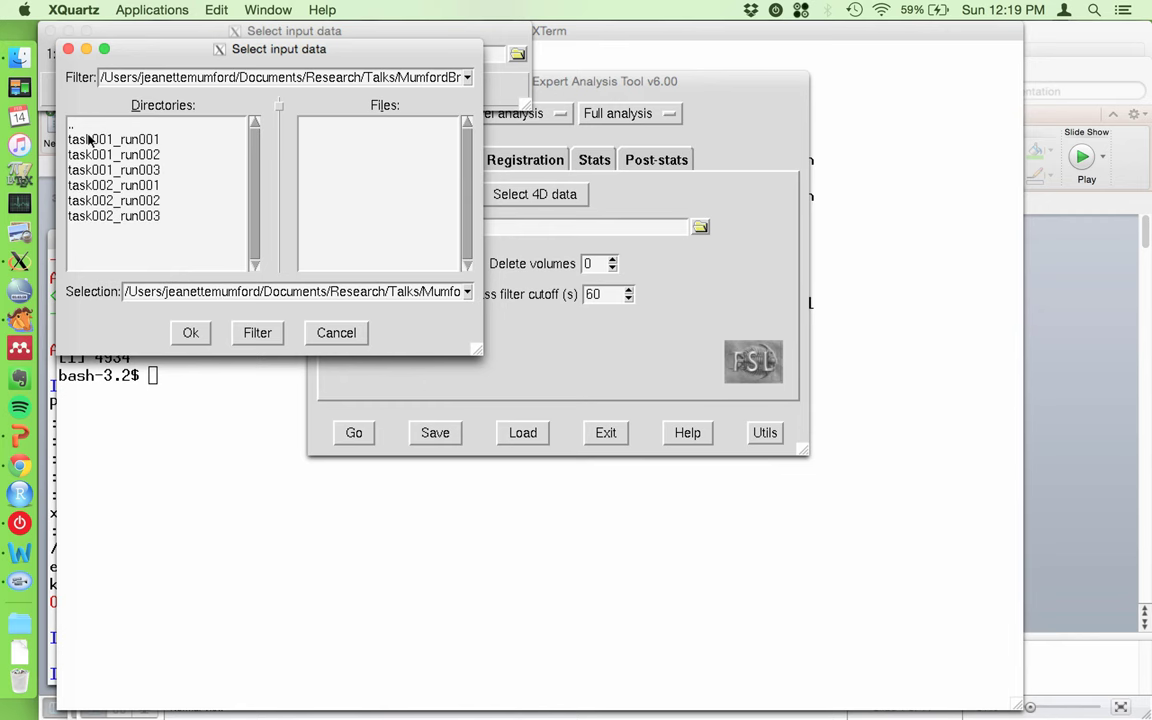
{"action": "double_click", "coordinate": [141, 140]}
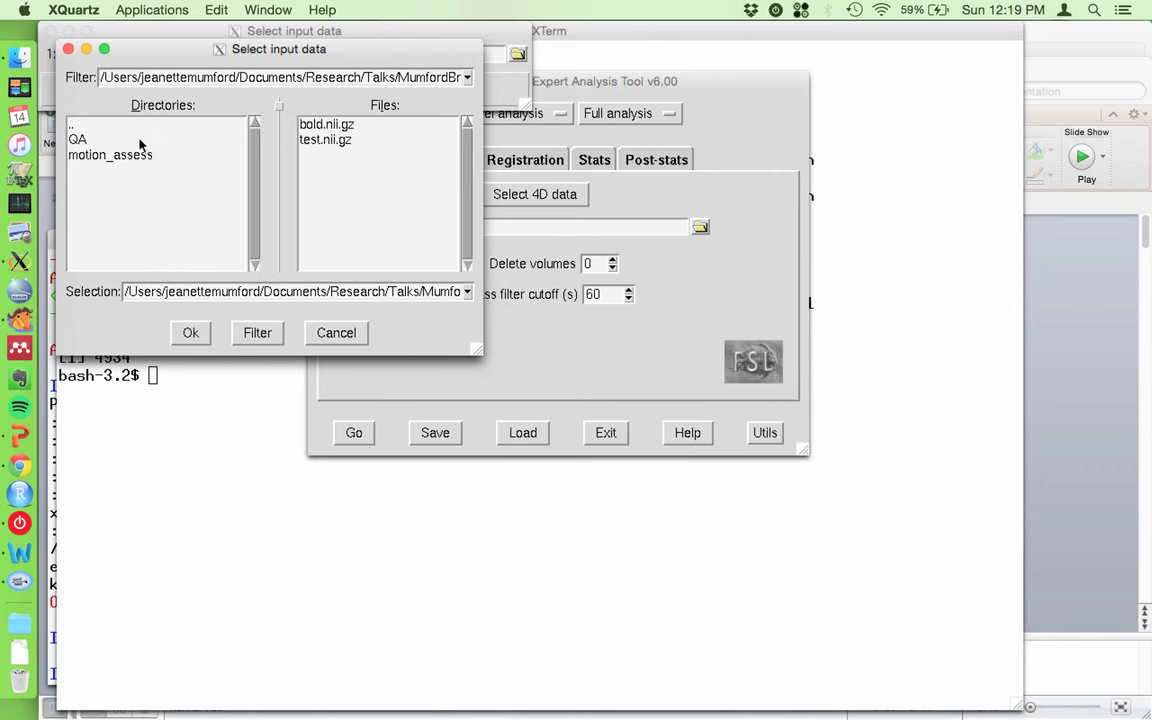
{"action": "double_click", "coordinate": [326, 125]}
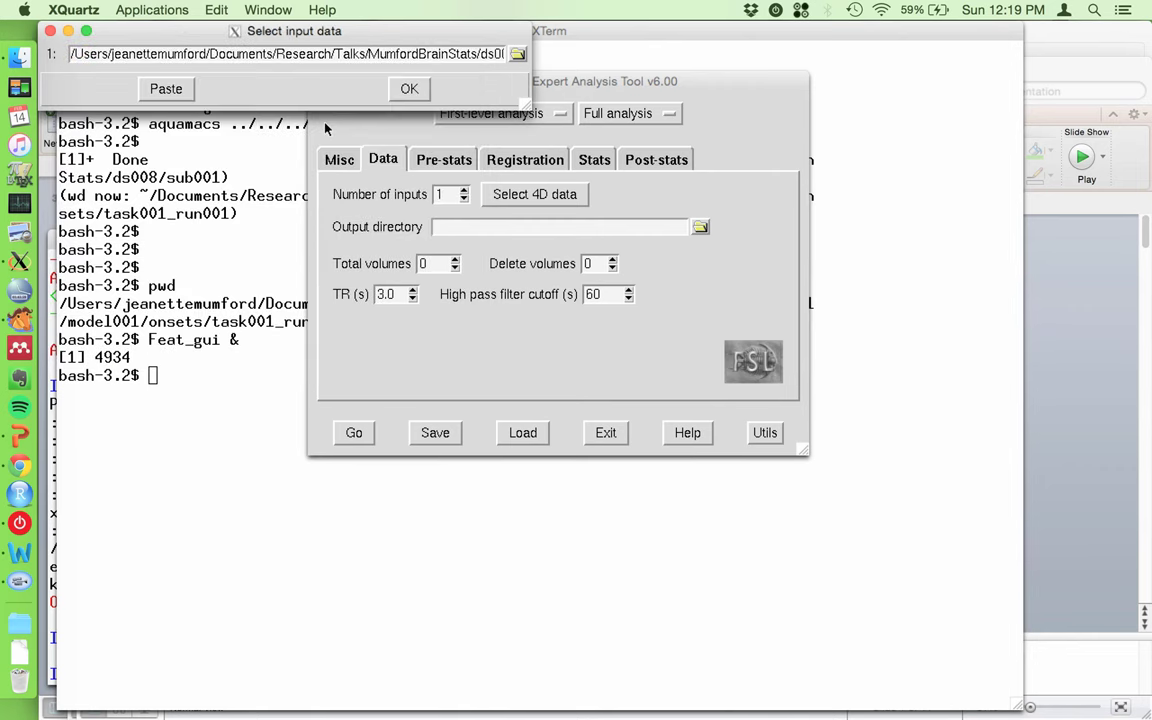
{"action": "left_click", "coordinate": [413, 89]}
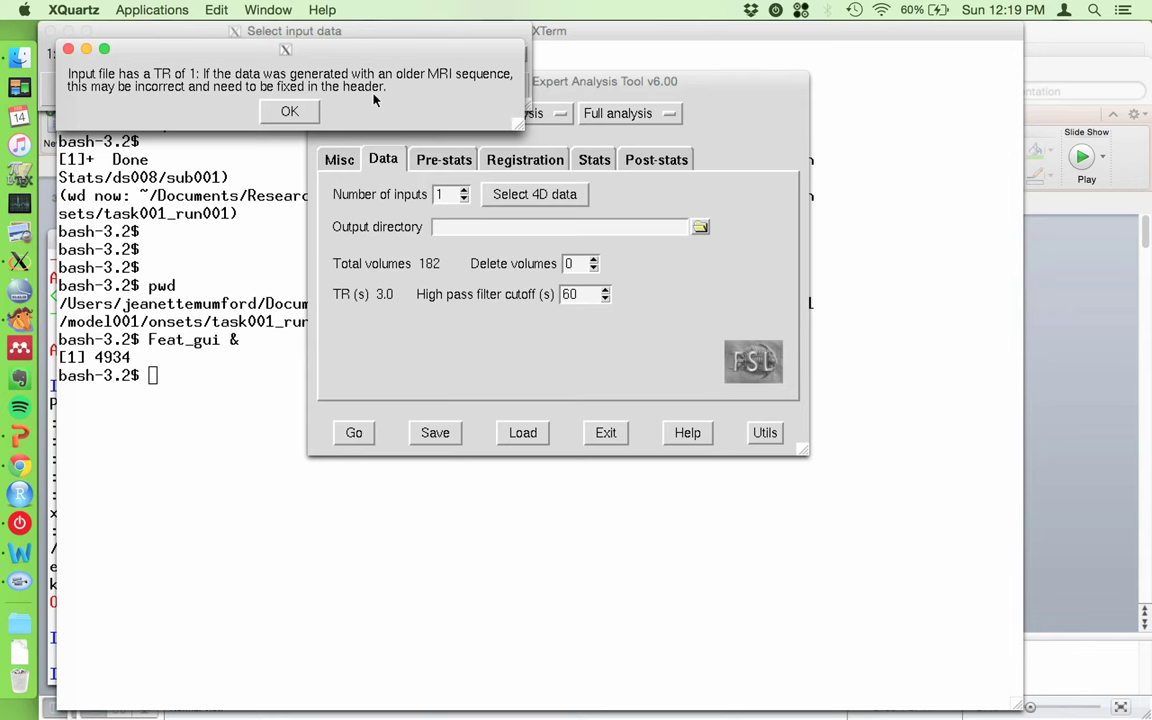
{"action": "left_click", "coordinate": [289, 113]}
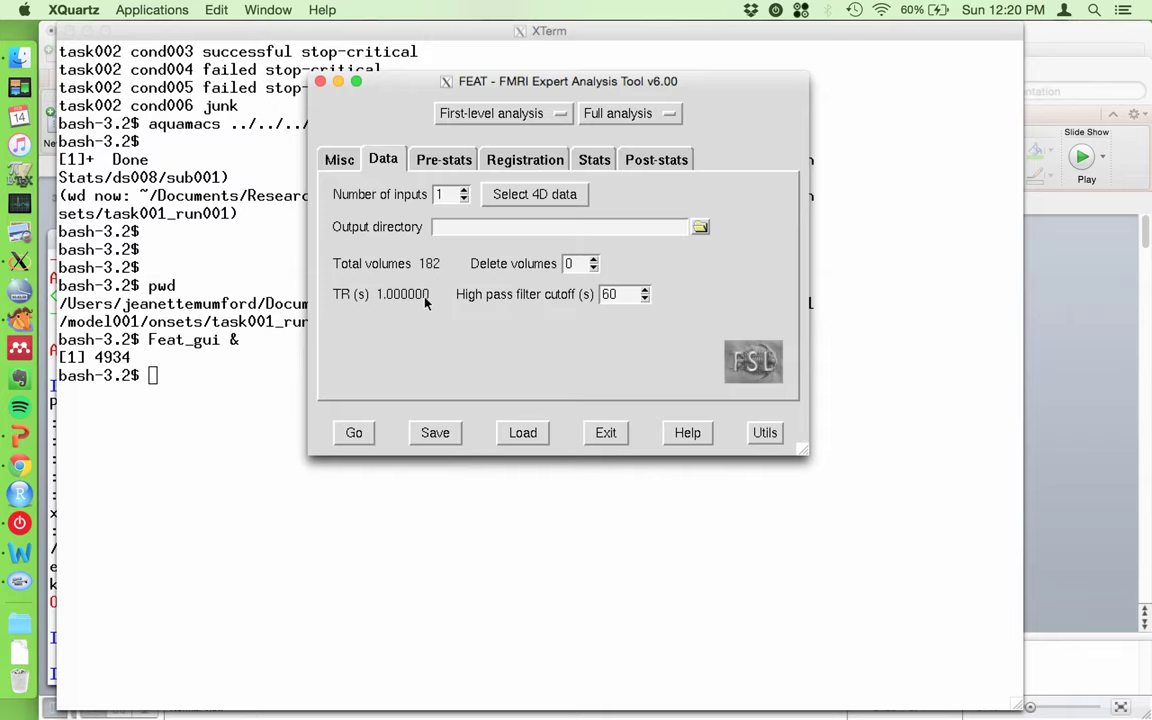
Step: Switch to Aquamacs and examine how the fix_tr_in_nifti_header_bold.py script corrects the TR in the BOLD file headers
{"action": "left_click", "coordinate": [19, 320]}
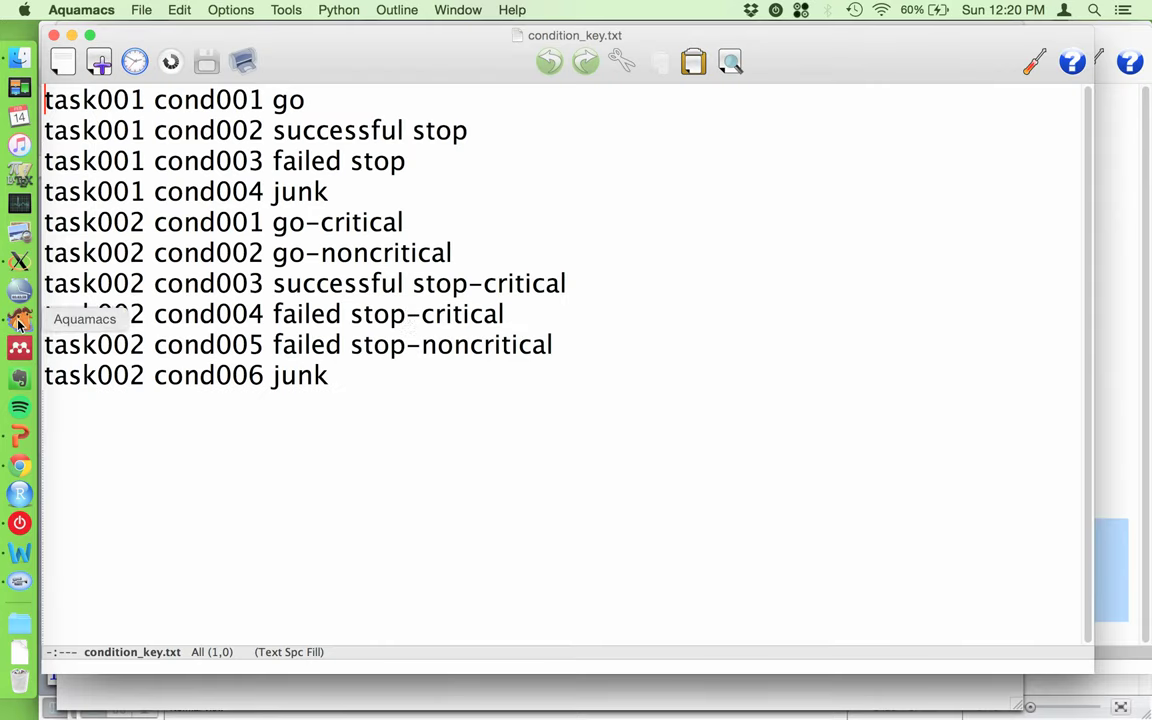
{"action": "key", "text": "super+grave"}
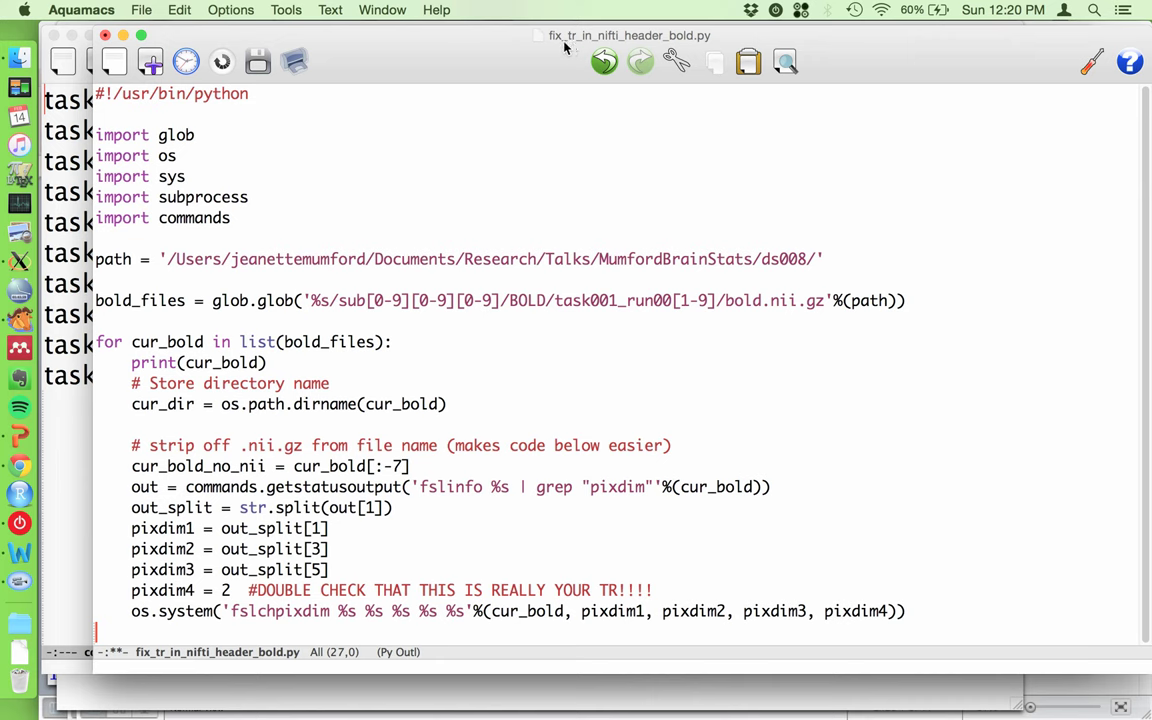
{"action": "scroll", "coordinate": [525, 245], "scroll_direction": "down", "scroll_amount": 3}
{"action": "left_click", "coordinate": [525, 244]}
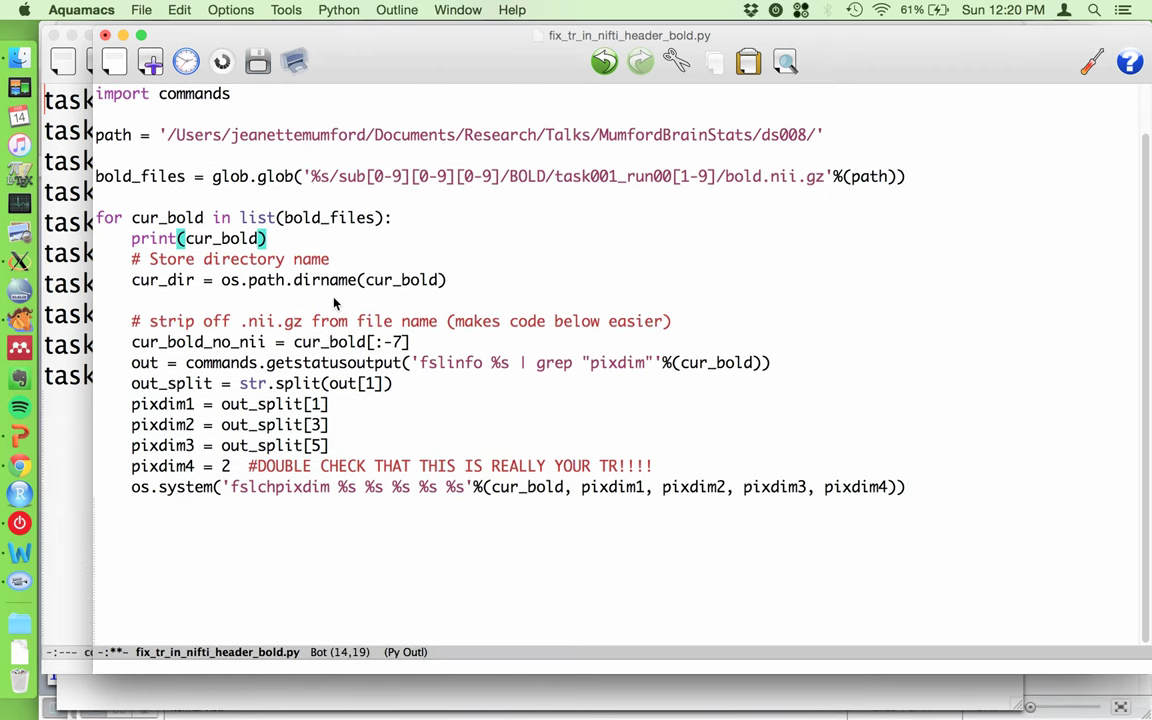
{"action": "scroll", "coordinate": [184, 158], "scroll_direction": "up", "scroll_amount": 3}
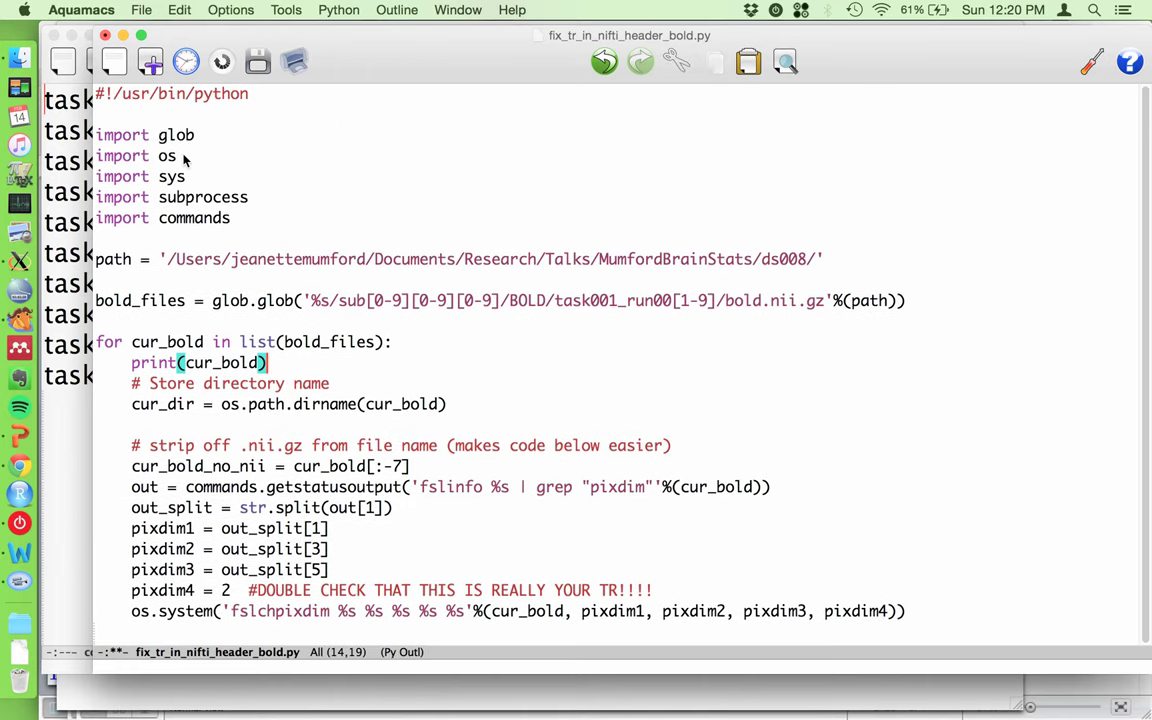
{"action": "left_click_drag", "start_coordinate": [157, 122], "coordinate": [411, 342]}
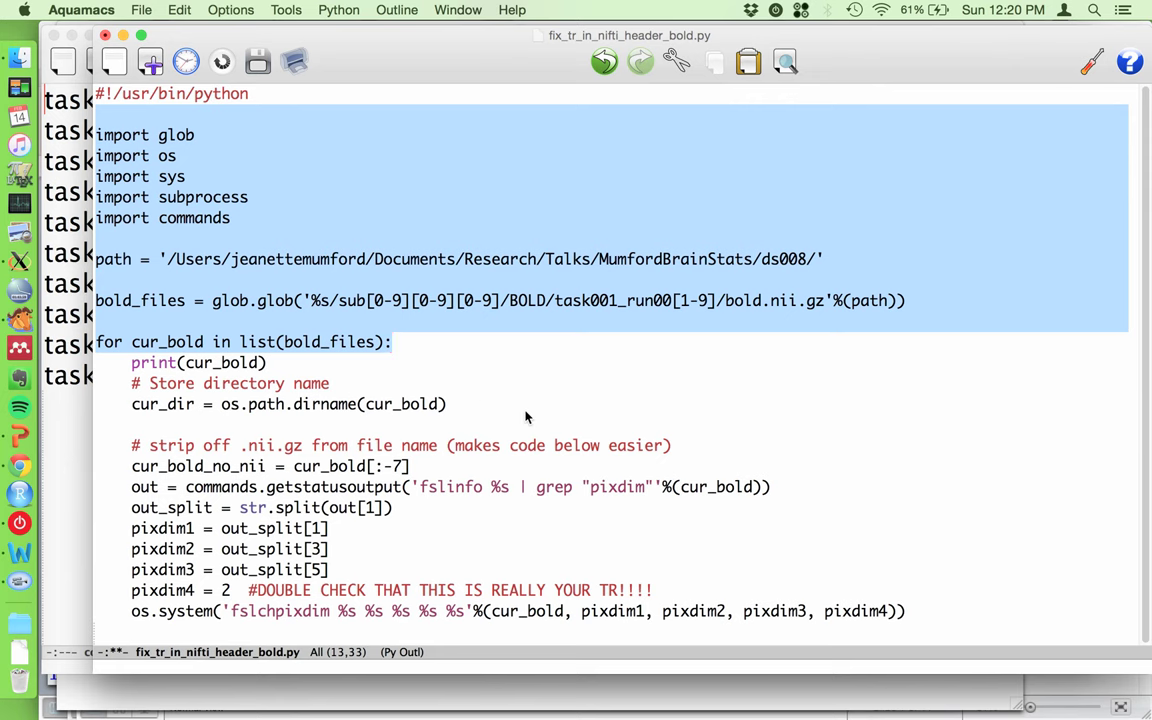
{"action": "scroll", "coordinate": [525, 417], "scroll_direction": "down", "scroll_amount": 3}
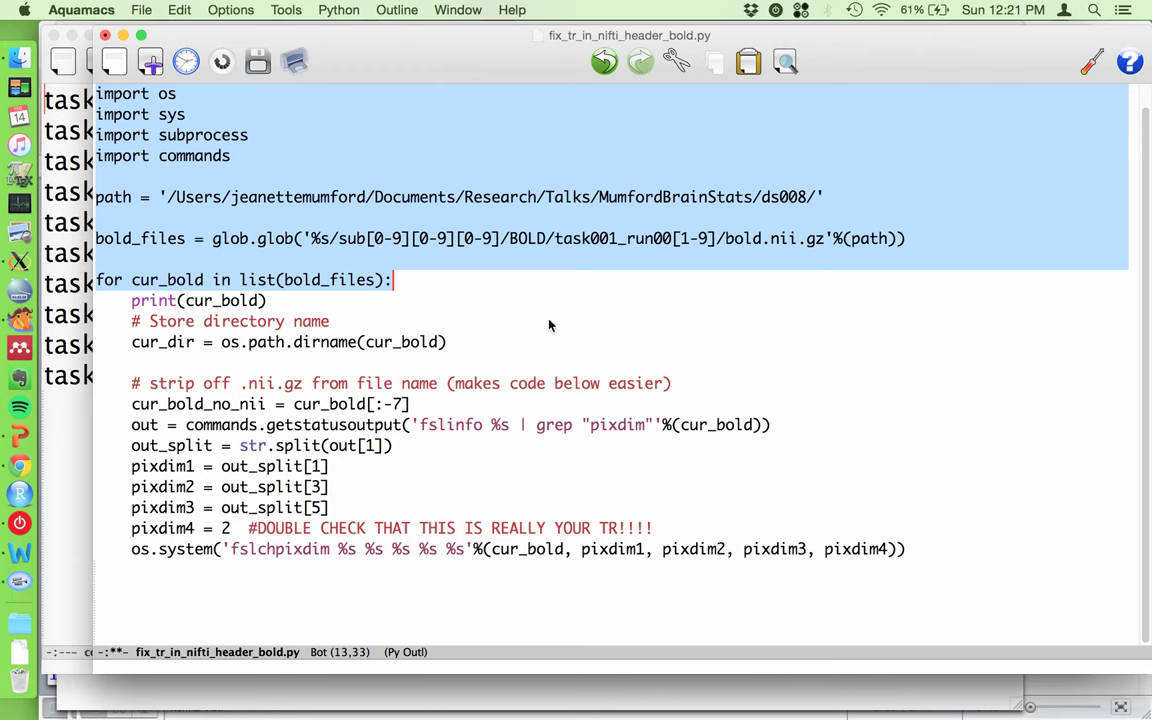
{"action": "left_click", "coordinate": [510, 344]}
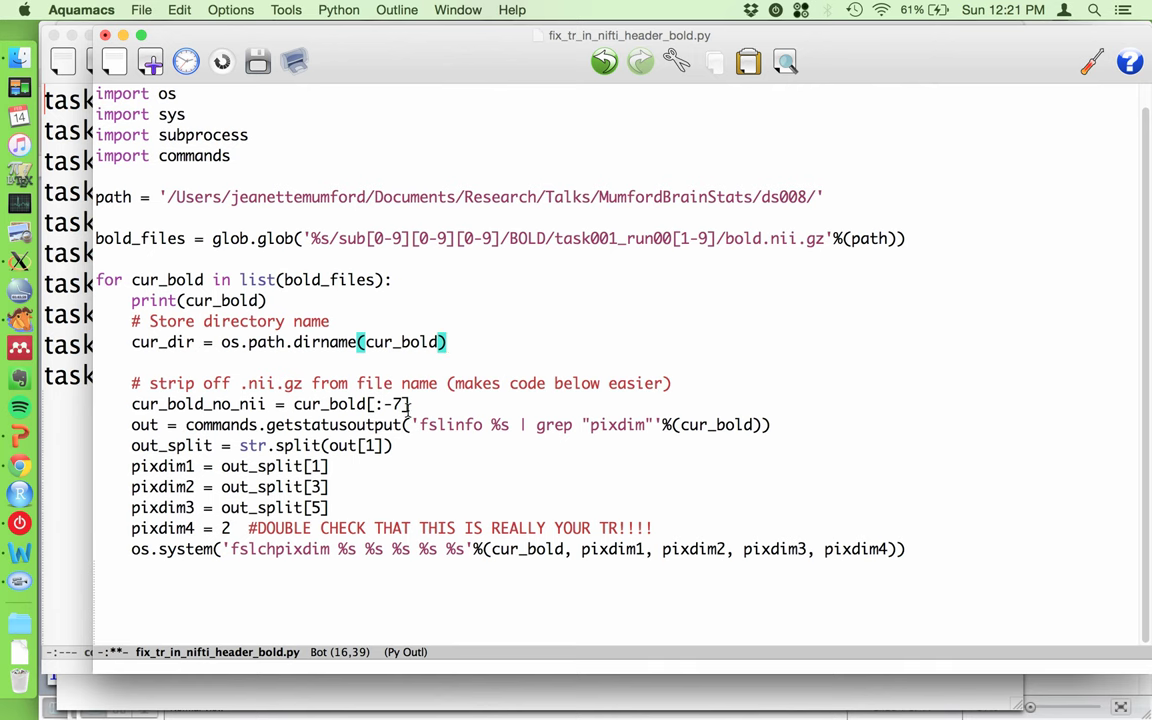
Step: Delete the cur_bold_no_nii line from the script's loop
{"action": "left_click_drag", "start_coordinate": [130, 404], "coordinate": [452, 401]}
{"action": "key", "text": "BackSpace"}
{"action": "key", "text": "BackSpace"}
{"action": "key", "text": "BackSpace"}
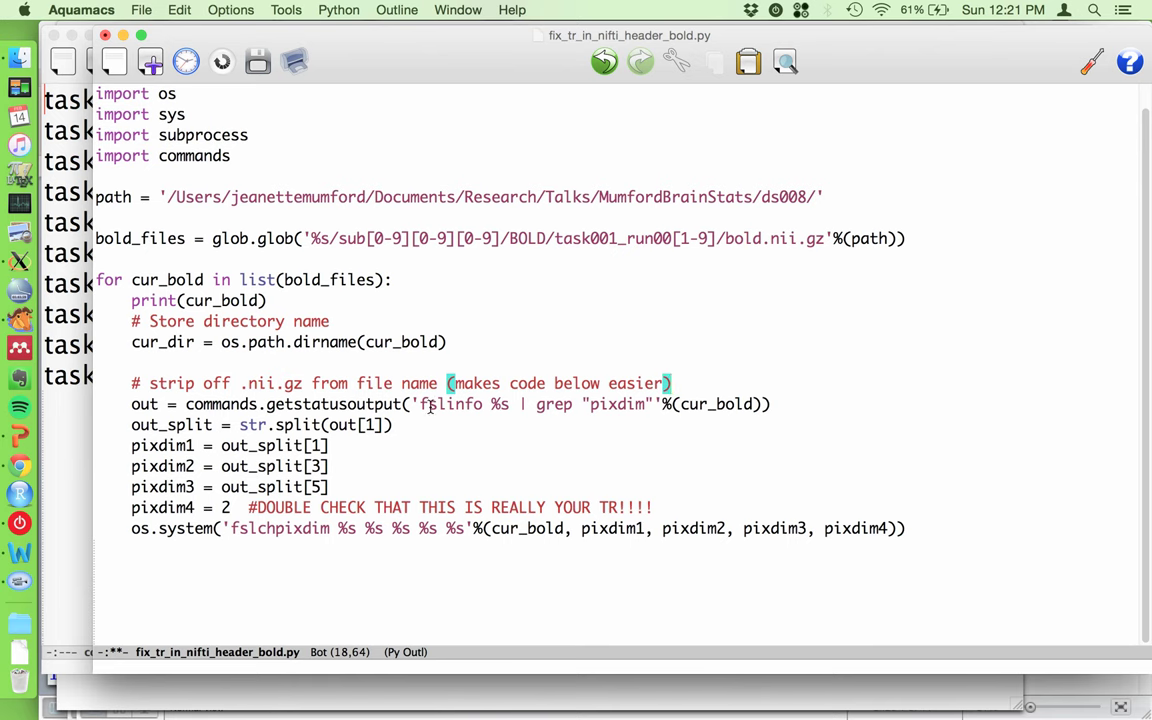
Step: Switch to the XTerm terminal, moving the FEAT window out of the way, and list the current directory's files
{"action": "key", "text": "super+Tab"}
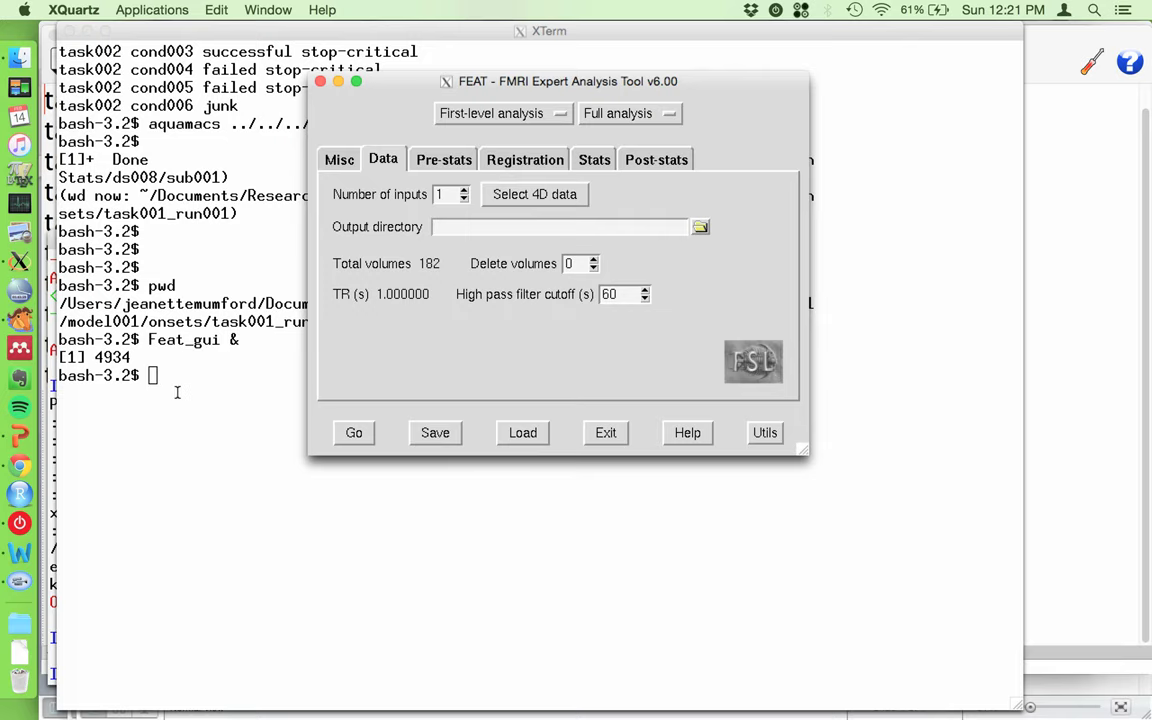
{"action": "left_click_drag", "start_coordinate": [469, 84], "coordinate": [809, 153]}
{"action": "left_click", "coordinate": [452, 337]}
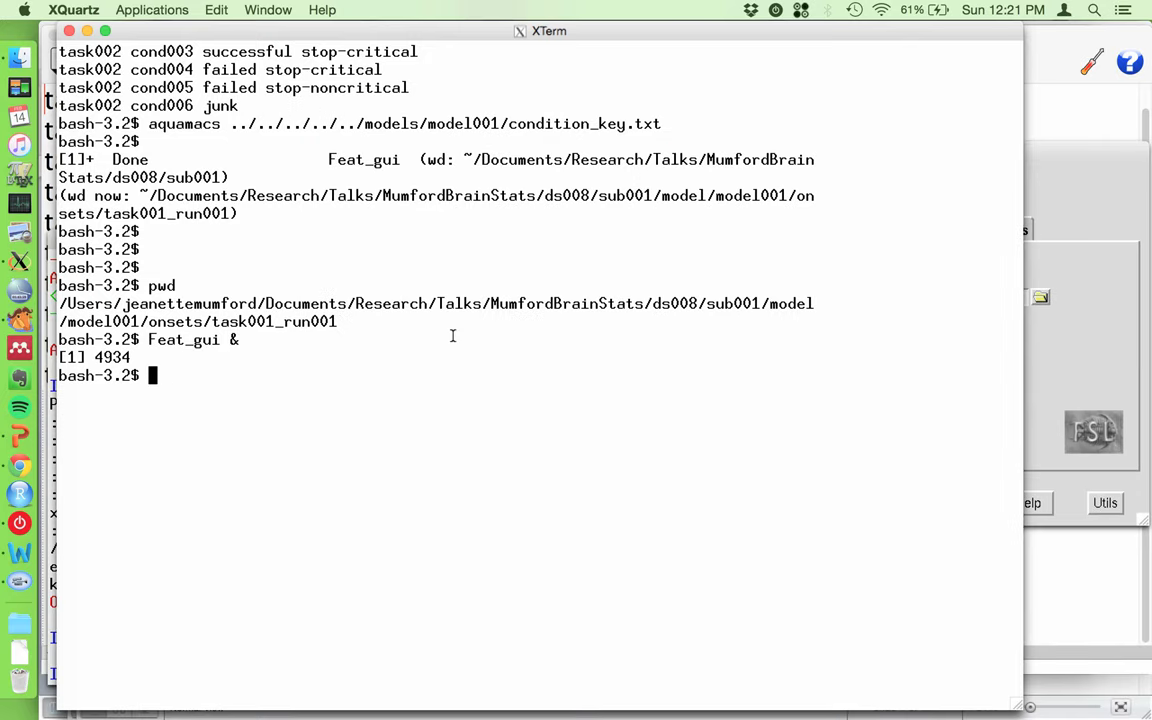
{"action": "type", "text": "ls"}
{"action": "key", "text": "Return"}
Step: Go up four directory levels from task001_run001 to sub001, listing the contents along the way
{"action": "type", "text": "cd ../../.."}
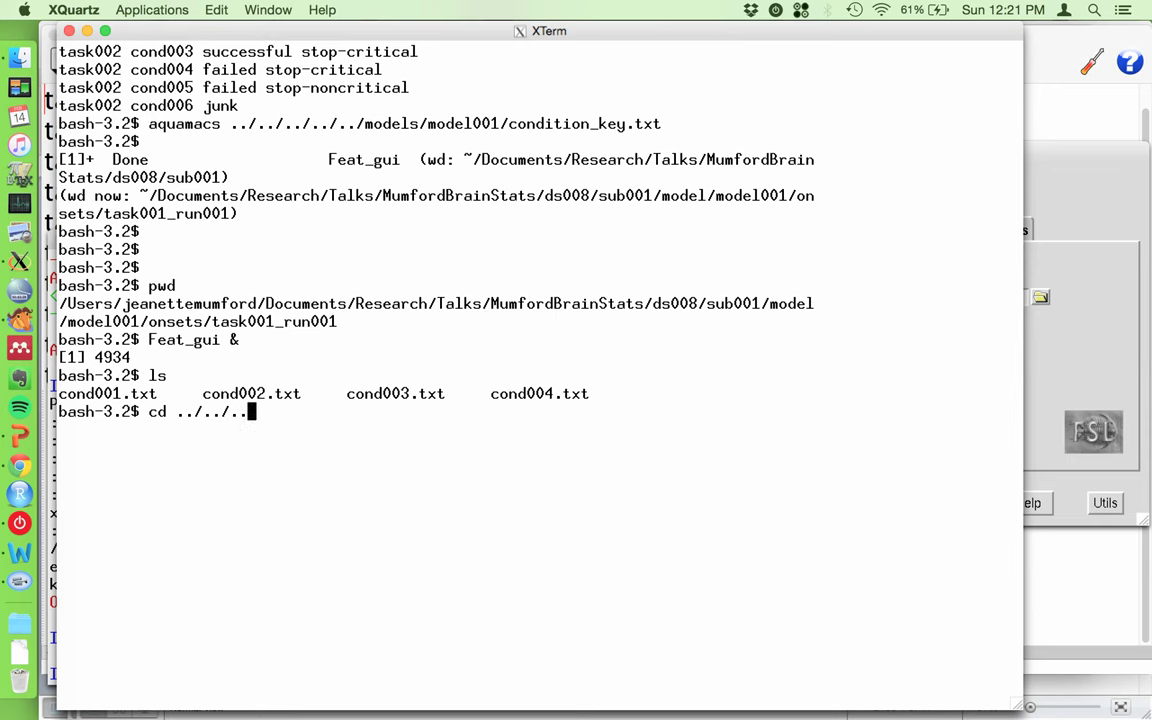
{"action": "key", "text": "Return"}
{"action": "type", "text": "ls"}
{"action": "key", "text": "Return"}
{"action": "type", "text": "cd ../"}
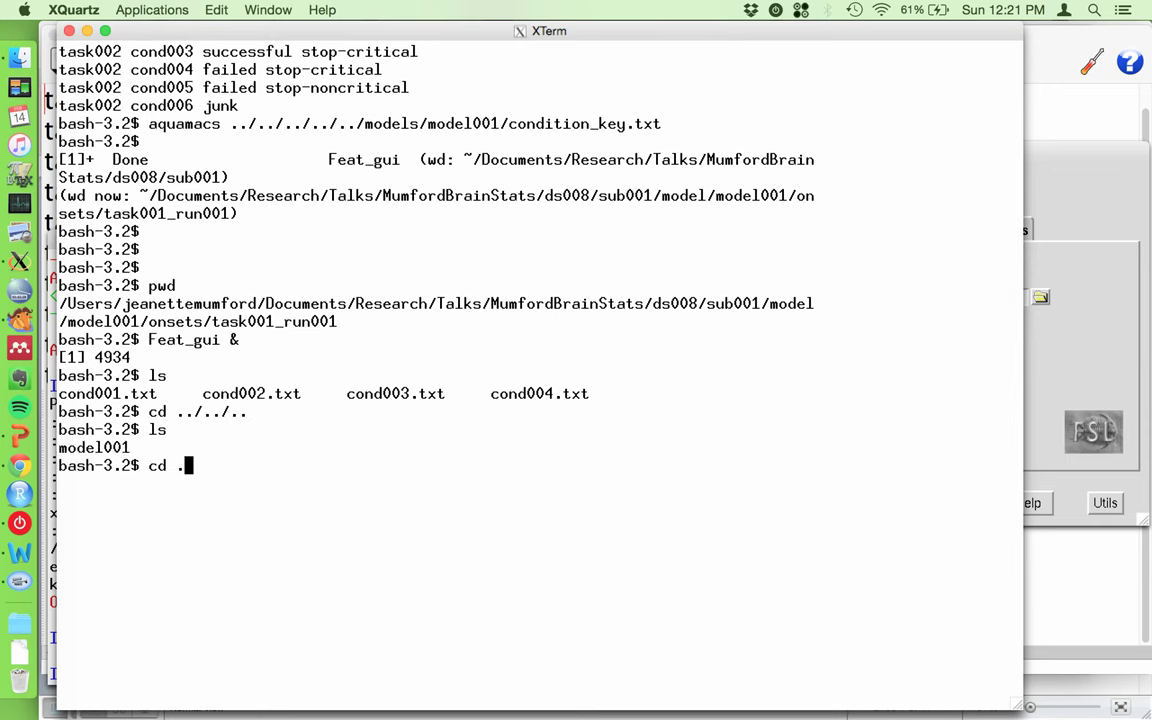
{"action": "key", "text": "Return"}
{"action": "type", "text": "ls"}
{"action": "key", "text": "Return"}
Step: Change into the BOLD directory, list its contents, and change into task001_run001
{"action": "type", "text": "cd B"}
{"action": "key", "text": "Tab"}
{"action": "key", "text": "Return"}
{"action": "type", "text": "ls"}
{"action": "key", "text": "Return"}
{"action": "type", "text": "cd ta"}
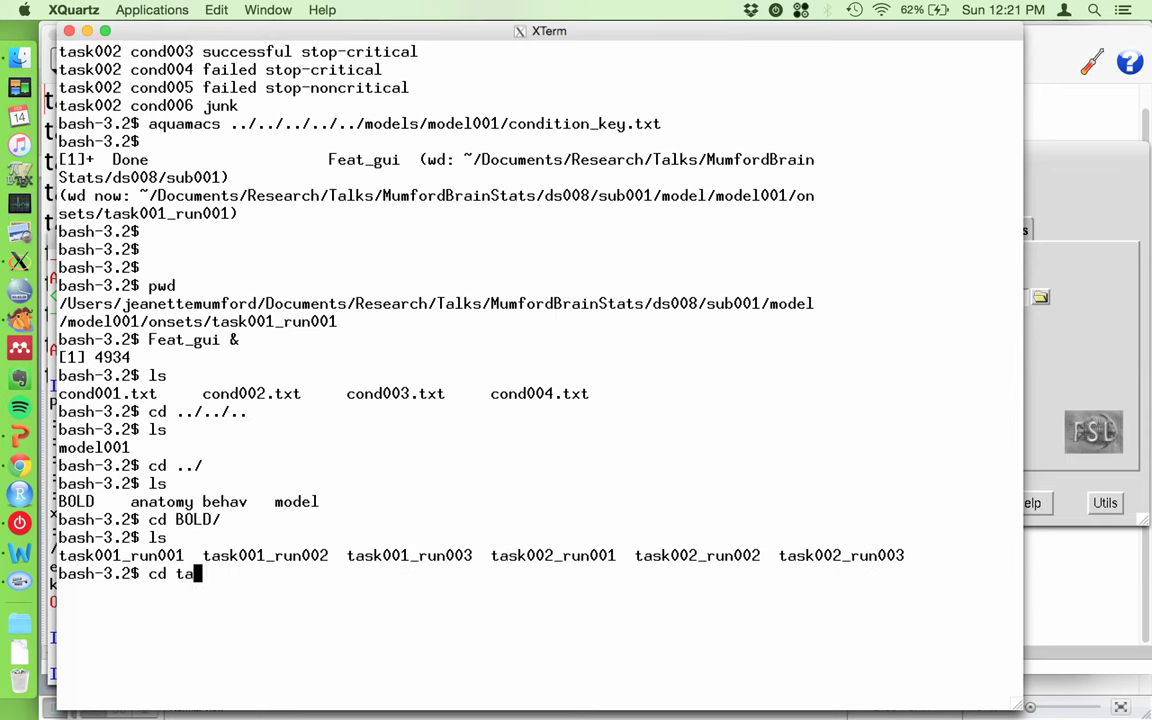
{"action": "key", "text": "Tab"}
{"action": "type", "text": "1_r"}
{"action": "key", "text": "Tab"}
{"action": "type", "text": "1"}
{"action": "key", "text": "Return"}
Step: Show the basic header information of bold.nii.gz with fslinfo
{"action": "type", "text": "fslinfo bo"}
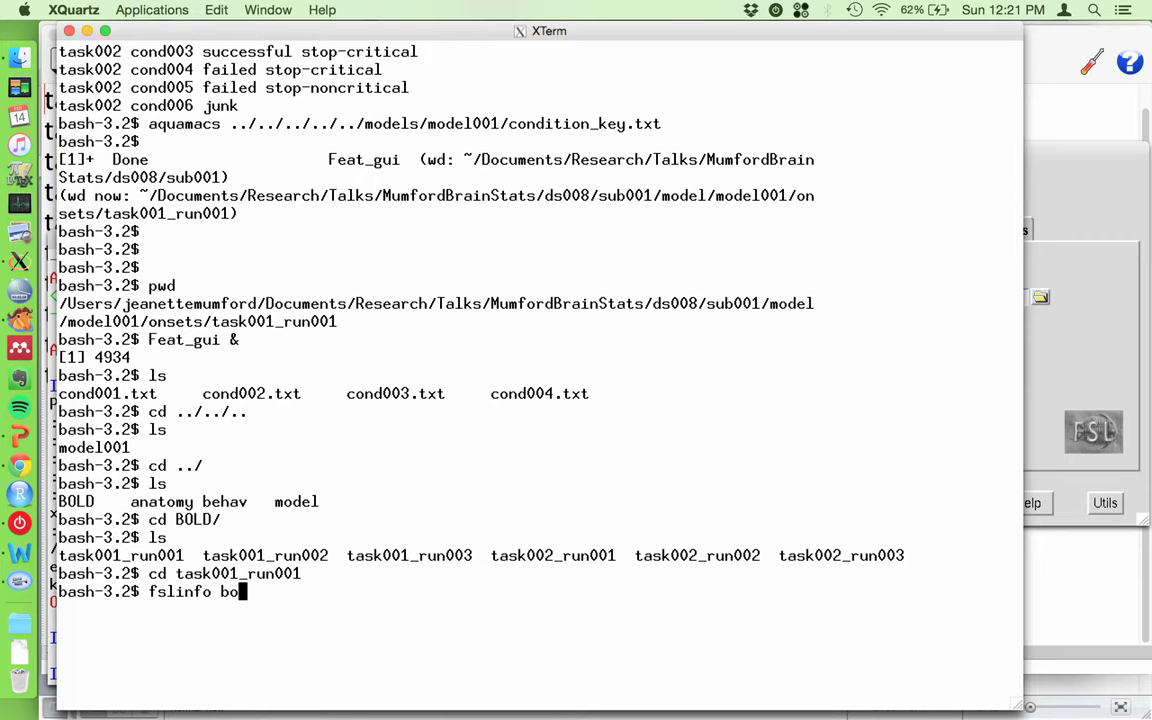
{"action": "key", "text": "Tab"}
{"action": "key", "text": "Return"}
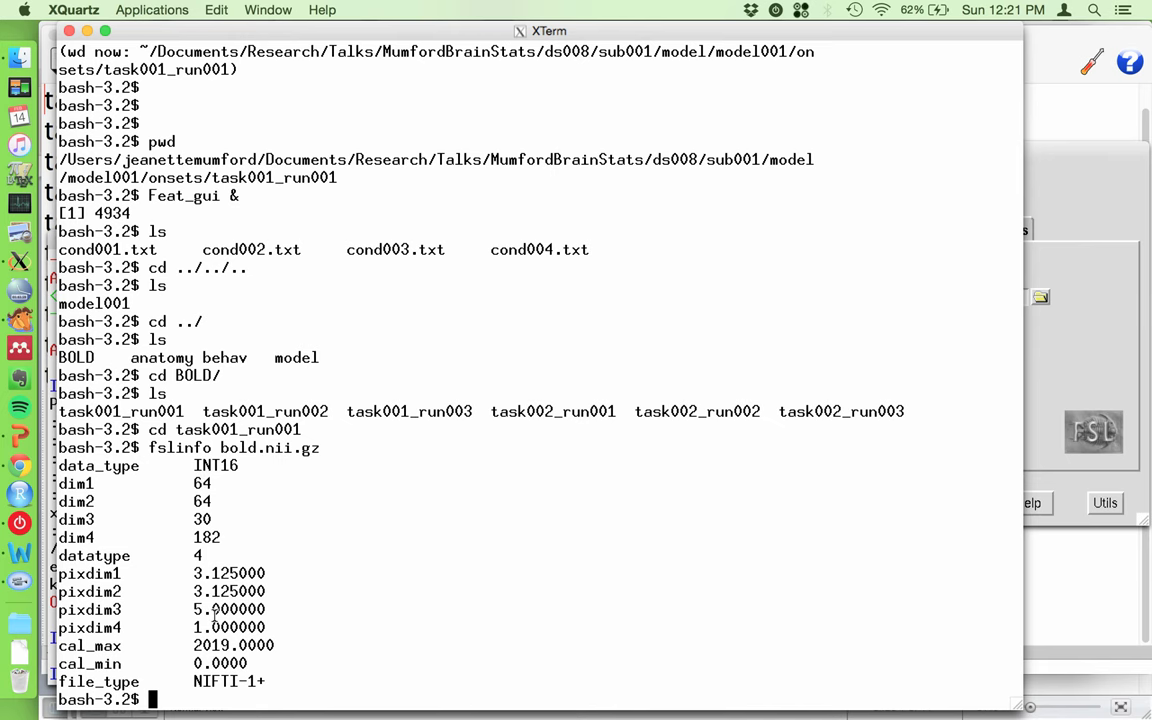
Step: Rework the previous command into fslhd bold.nii.gz and review the image's full header
{"action": "key", "text": "Up"}
{"action": "key", "text": "Left"}
{"action": "key", "text": "Left"}
{"action": "key", "text": "Left"}
{"action": "key", "text": "Left"}
{"action": "key", "text": "Left"}
{"action": "key", "text": "Left"}
{"action": "key", "text": "Left"}
{"action": "key", "text": "Left"}
{"action": "key", "text": "Left"}
{"action": "key", "text": "Left"}
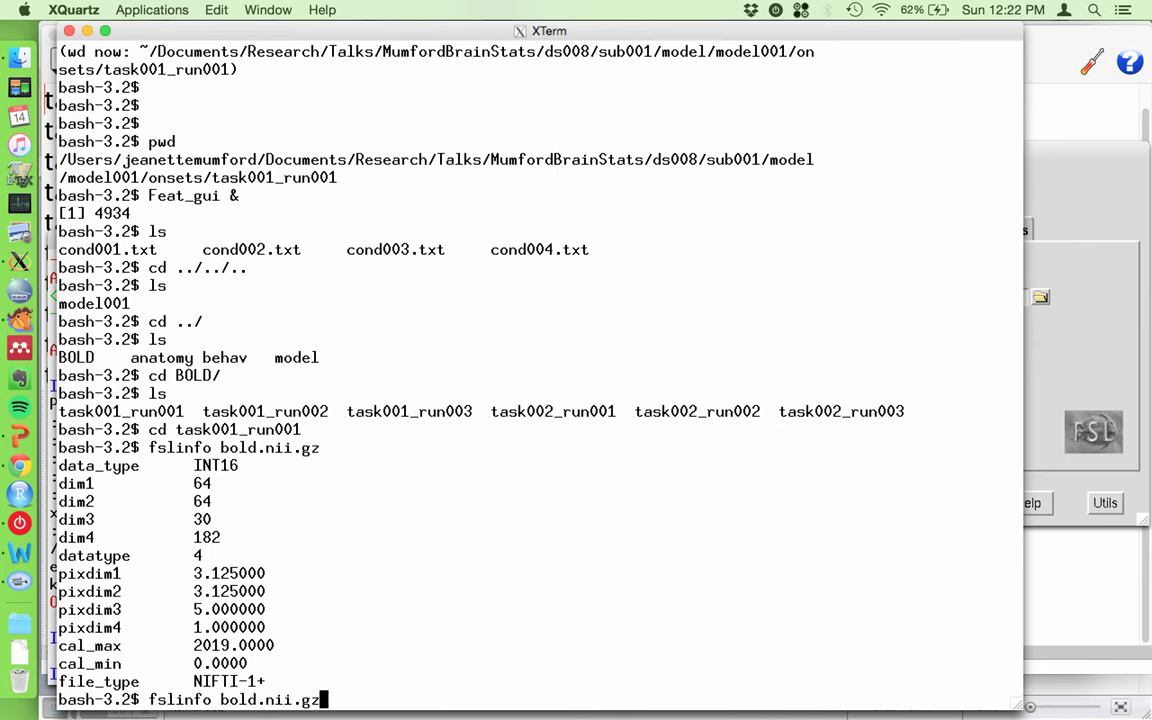
{"action": "key", "text": "Left"}
{"action": "key", "text": "Left"}
{"action": "key", "text": "BackSpace"}
{"action": "key", "text": "BackSpace"}
{"action": "key", "text": "BackSpace"}
{"action": "key", "text": "BackSpace"}
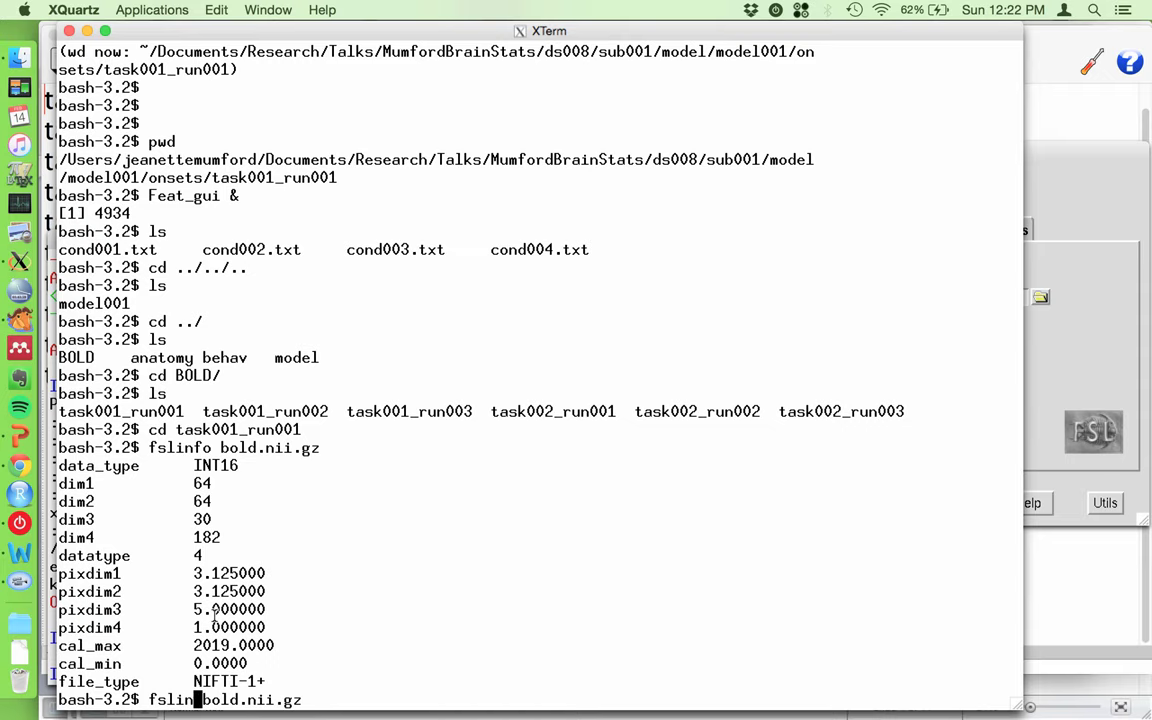
{"action": "type", "text": "hd"}
{"action": "key", "text": "Return"}
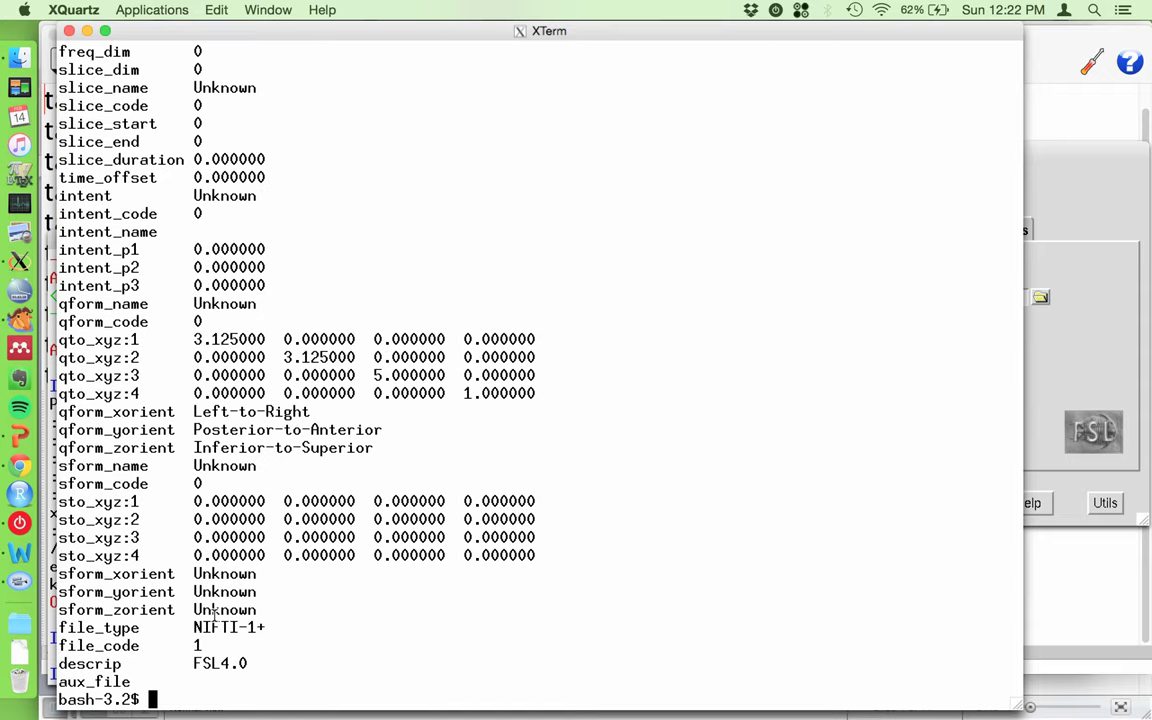
{"action": "scroll", "coordinate": [214, 617], "scroll_direction": "up", "scroll_amount": 15}
{"action": "scroll", "coordinate": [254, 530], "scroll_direction": "down", "scroll_amount": 15}
Step: Rerun fslinfo on bold.nii.gz and highlight the pixdim1 to pixdim4 lines in its output
{"action": "key", "text": "Up"}
{"action": "key", "text": "Up"}
{"action": "key", "text": "Return"}
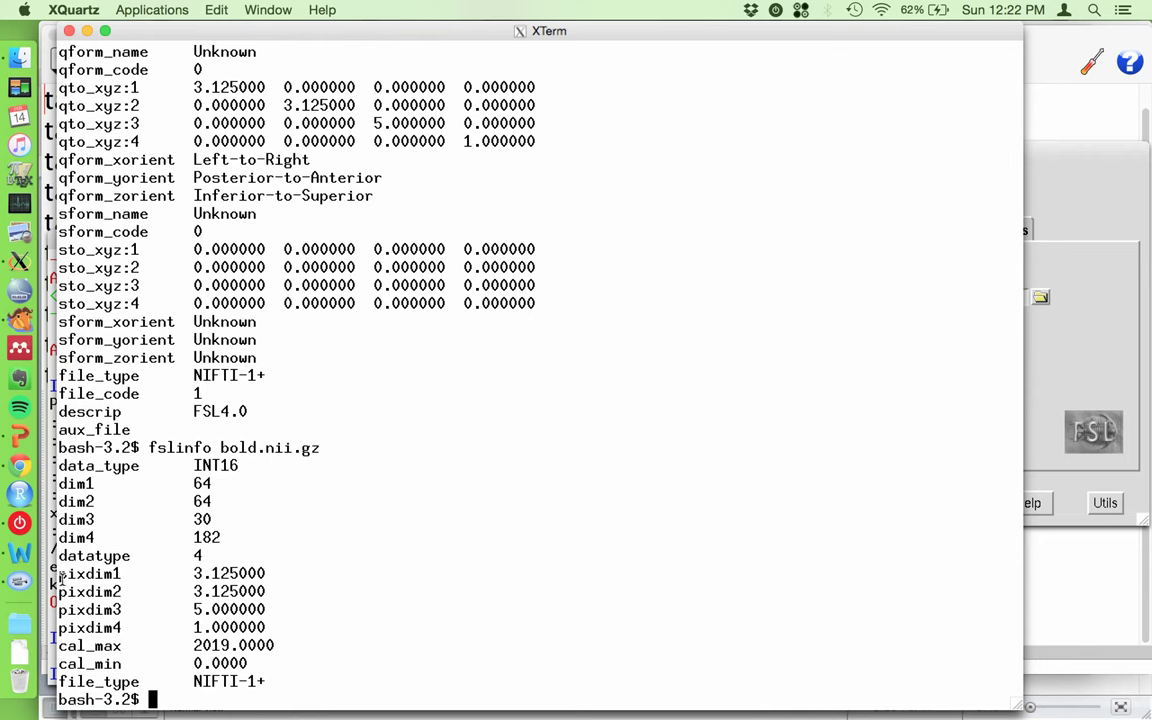
{"action": "left_click_drag", "start_coordinate": [57, 574], "coordinate": [297, 626]}
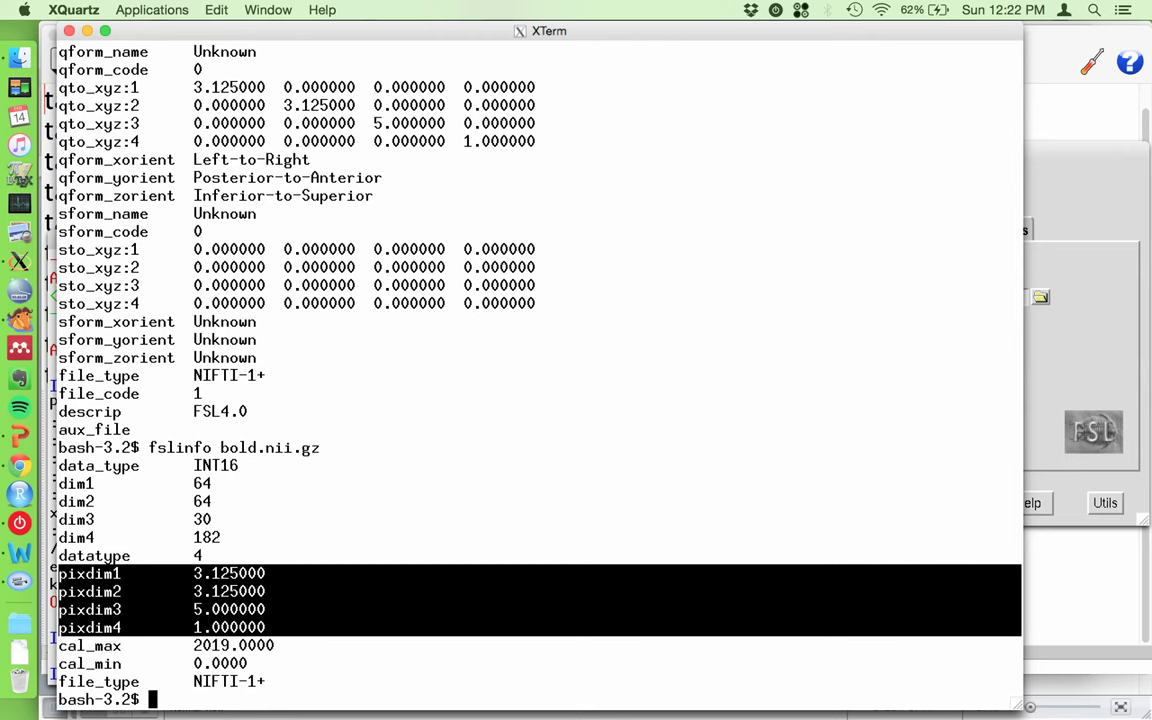
Step: Copy the fslchpixdim command name from the Aquamacs script and run it without arguments in XTerm to show its usage
{"action": "key", "text": "super+Tab"}
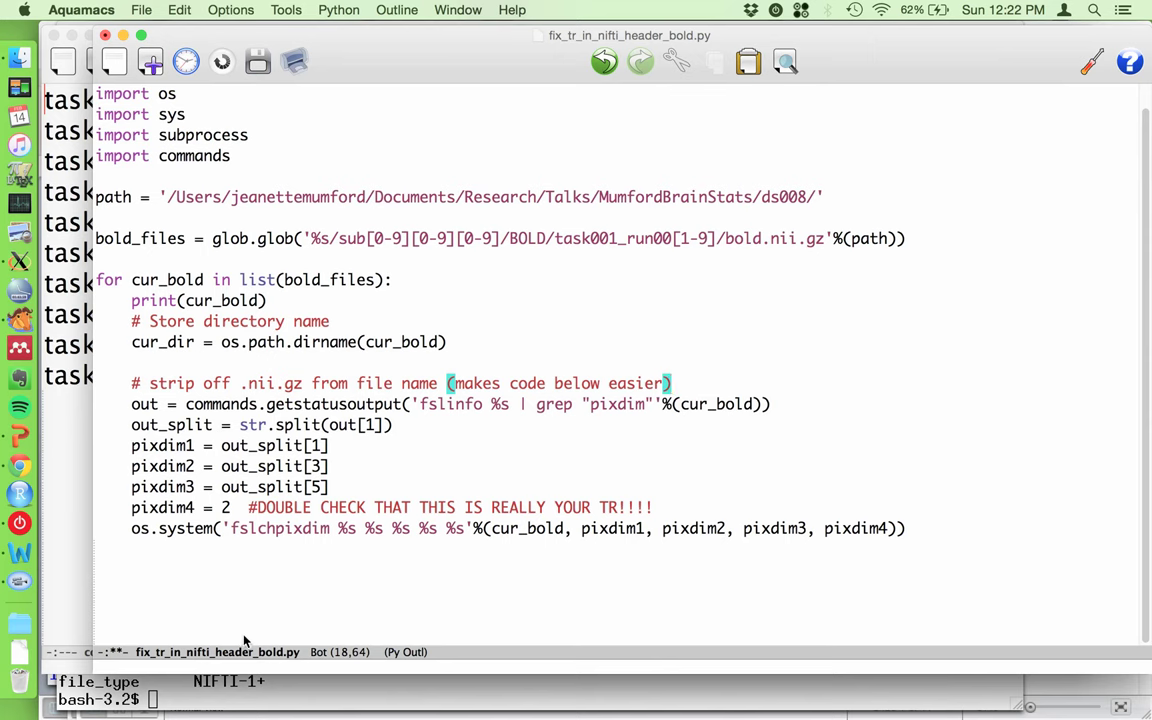
{"action": "left_click", "coordinate": [232, 529]}
{"action": "left_click", "coordinate": [332, 530], "text": "shift"}
{"action": "key", "text": "super+c"}
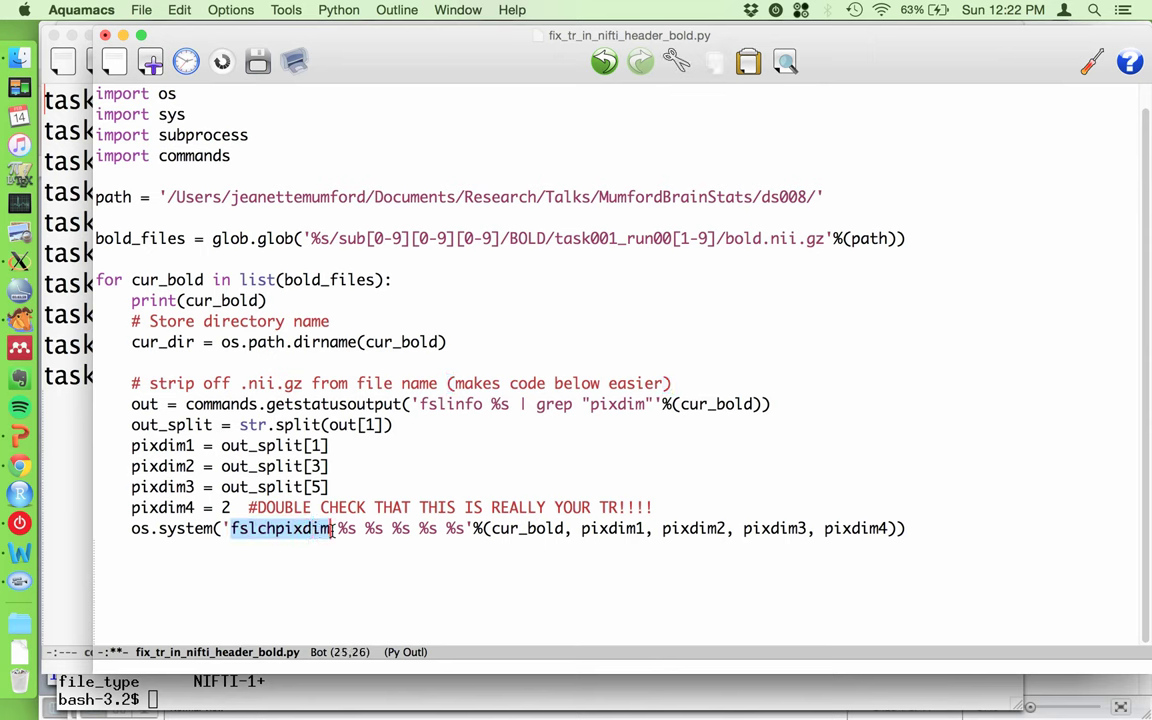
{"action": "key", "text": "super+Tab"}
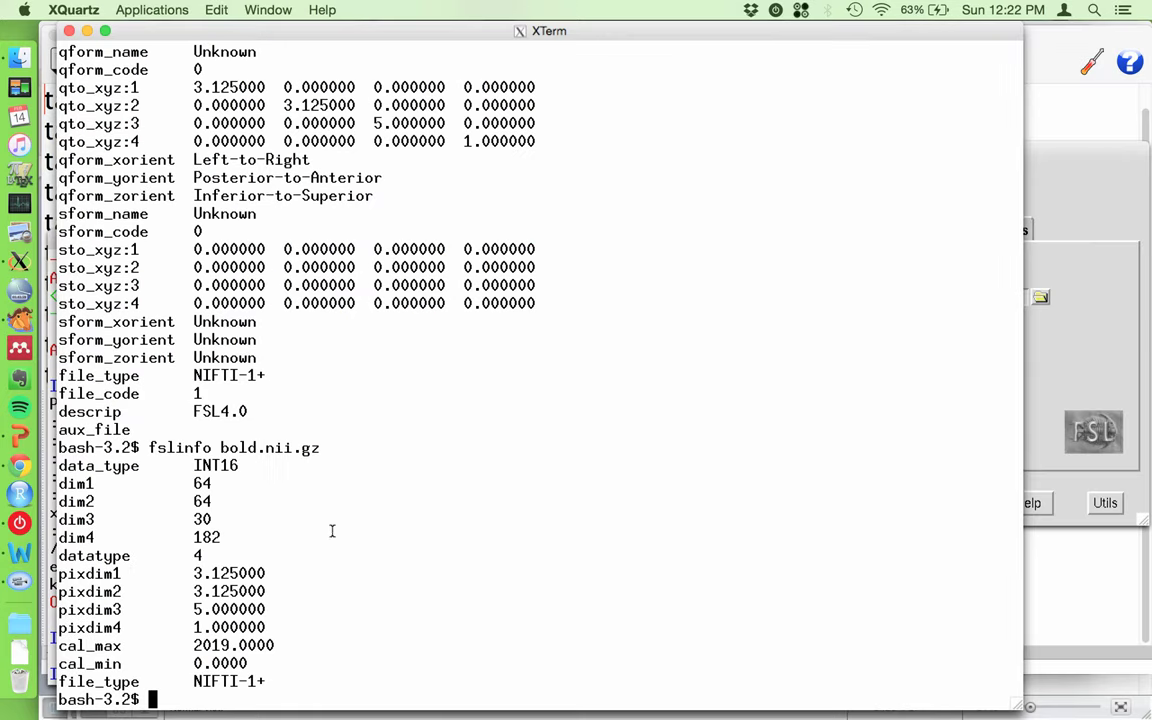
{"action": "key", "text": "super+v"}
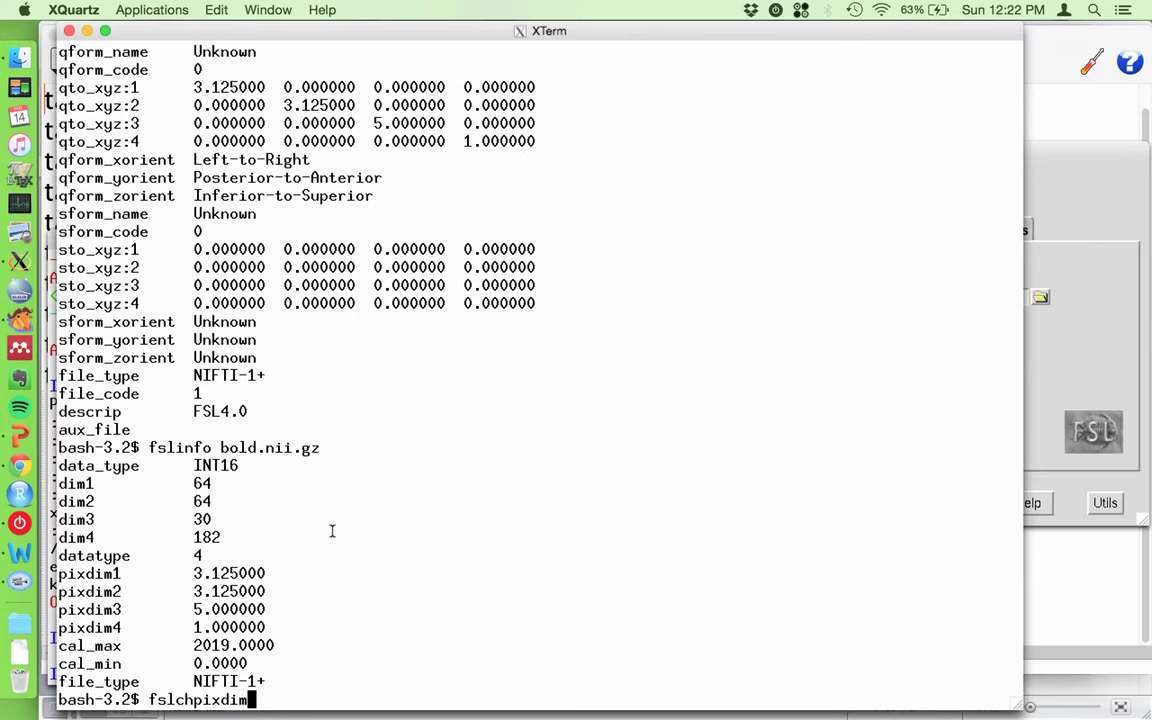
{"action": "key", "text": "Return"}
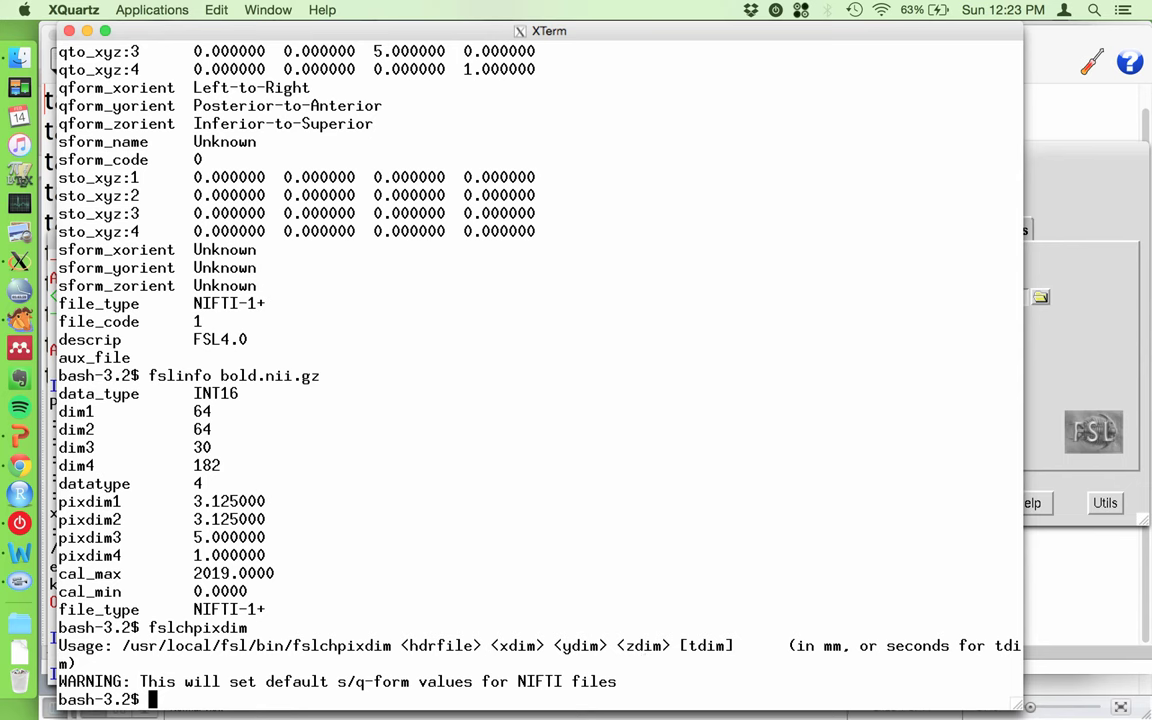
Step: Recheck the pixdim code in Aquamacs, then display the out and out_split variables in the IPython XTerm window
{"action": "key", "text": "super+Tab"}
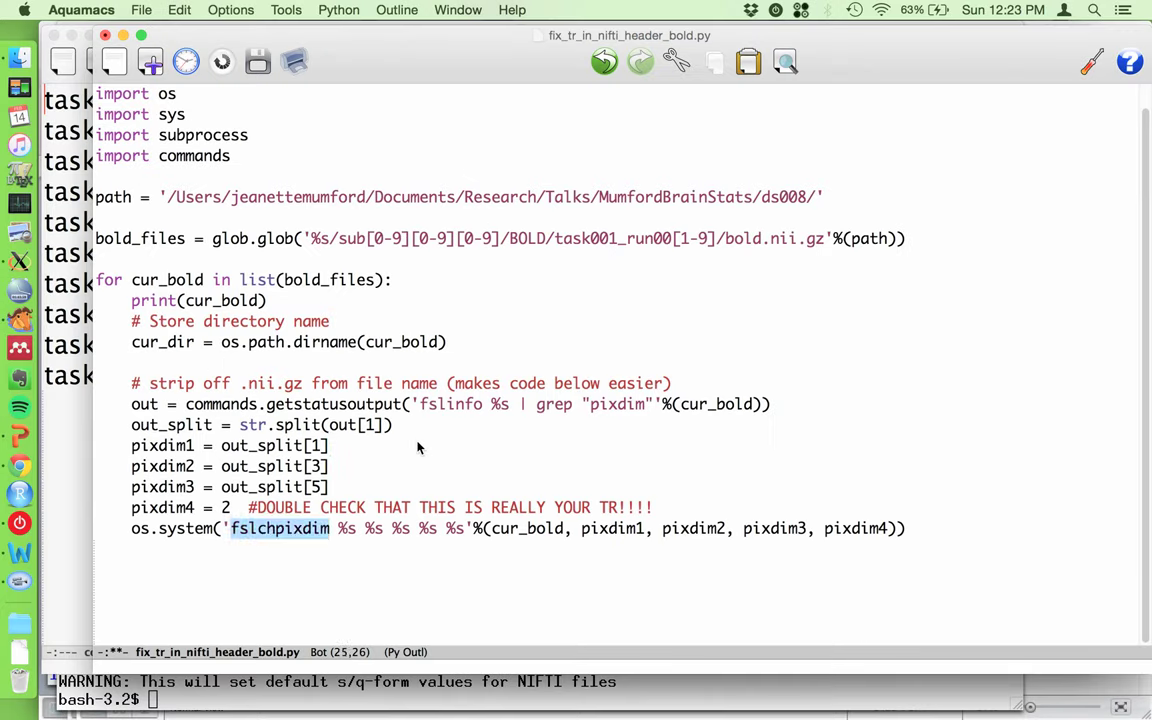
{"action": "left_click", "coordinate": [418, 448]}
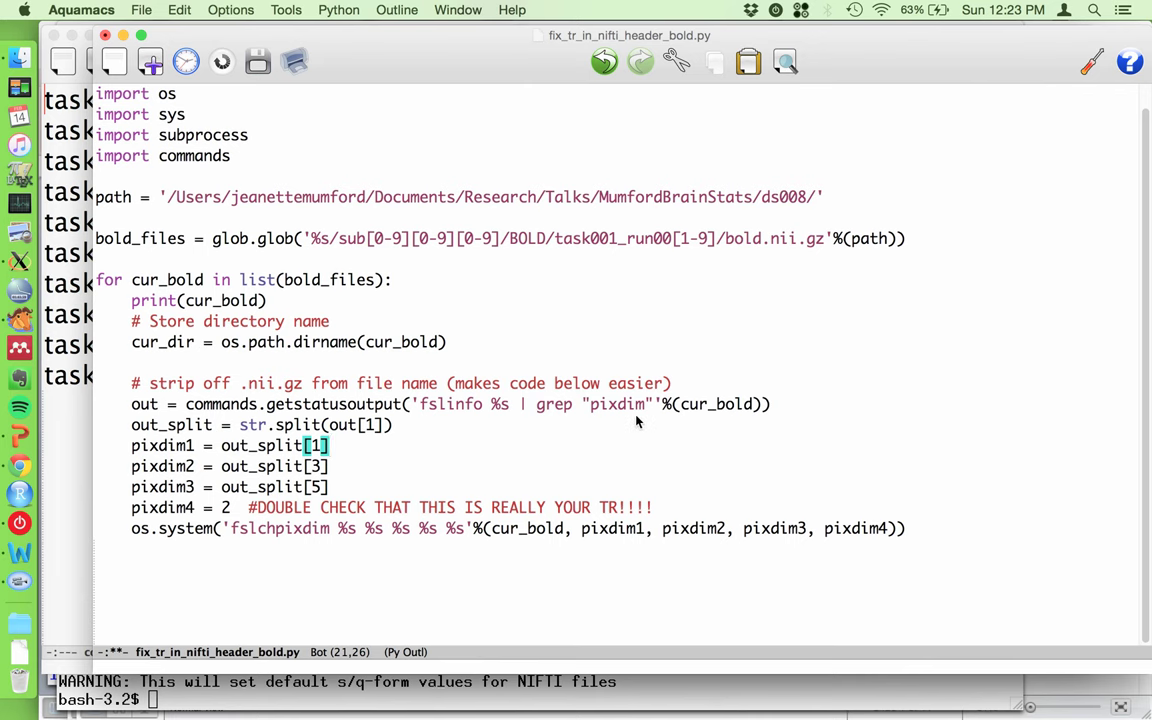
{"action": "key", "text": "super+Tab"}
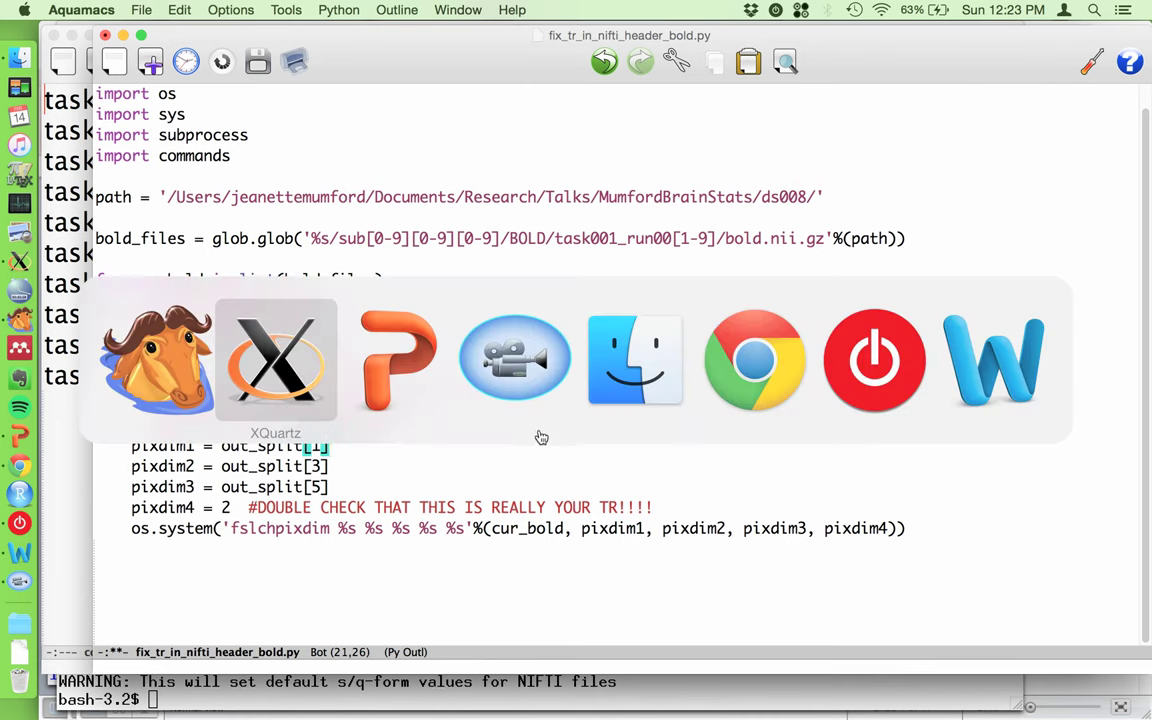
{"action": "key", "text": "Escape"}
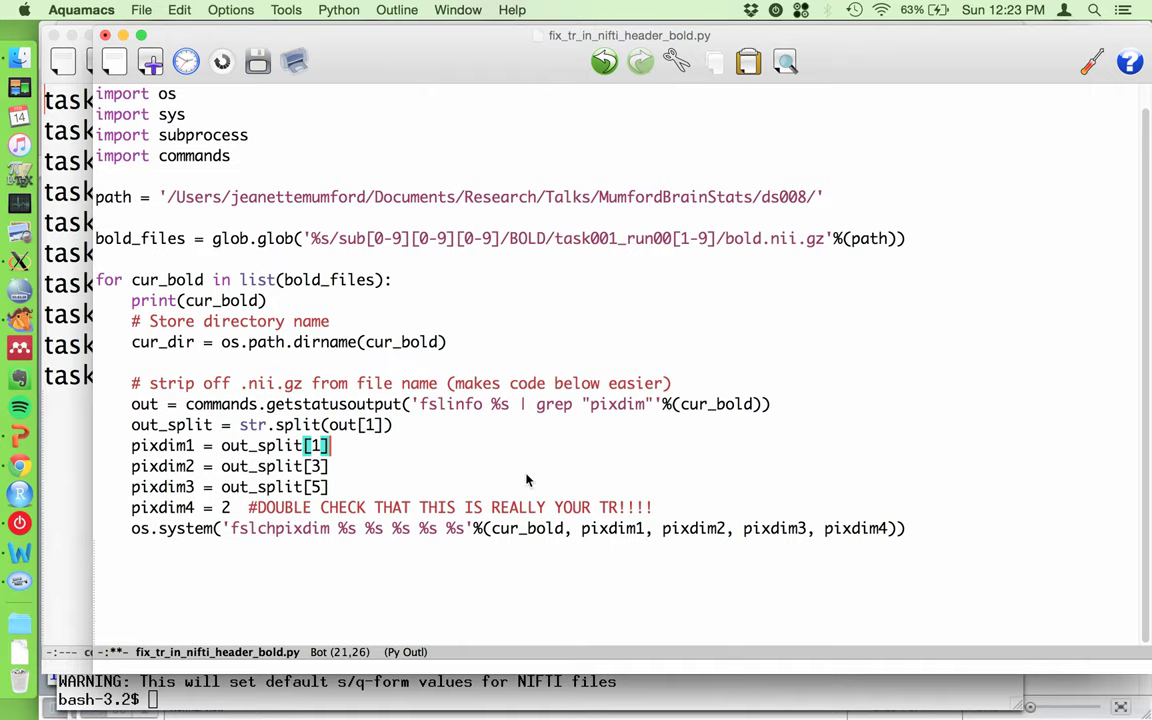
{"action": "key", "text": "super+Tab"}
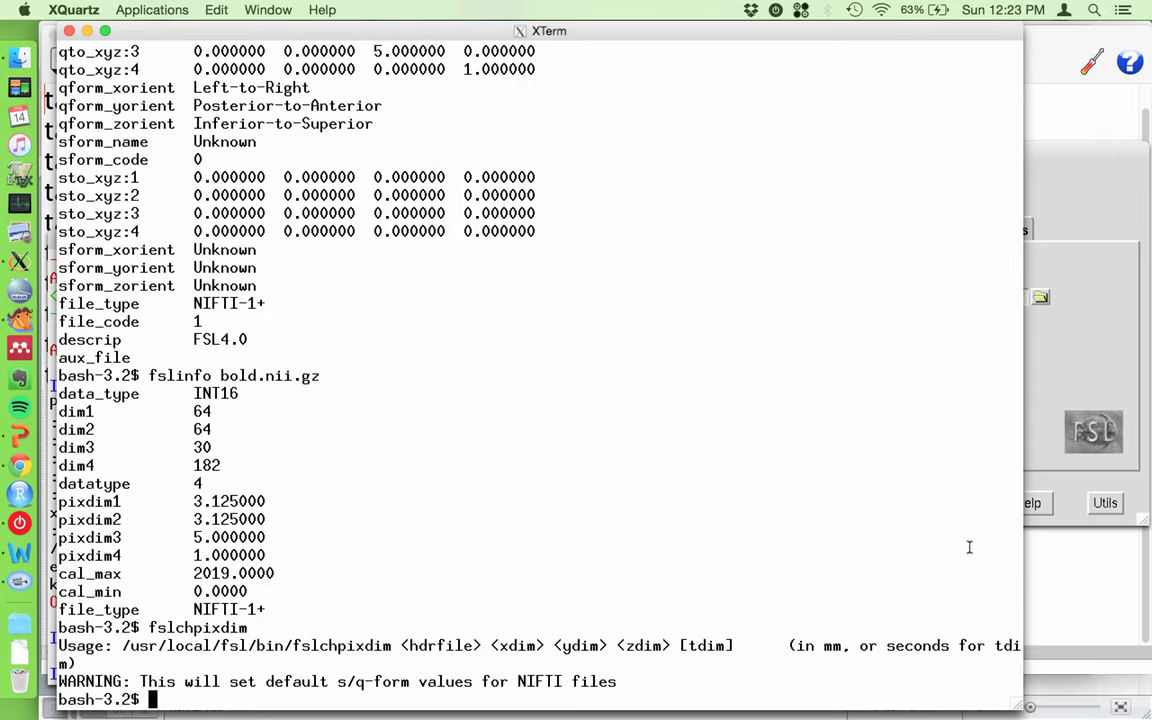
{"action": "key", "text": "super+grave"}
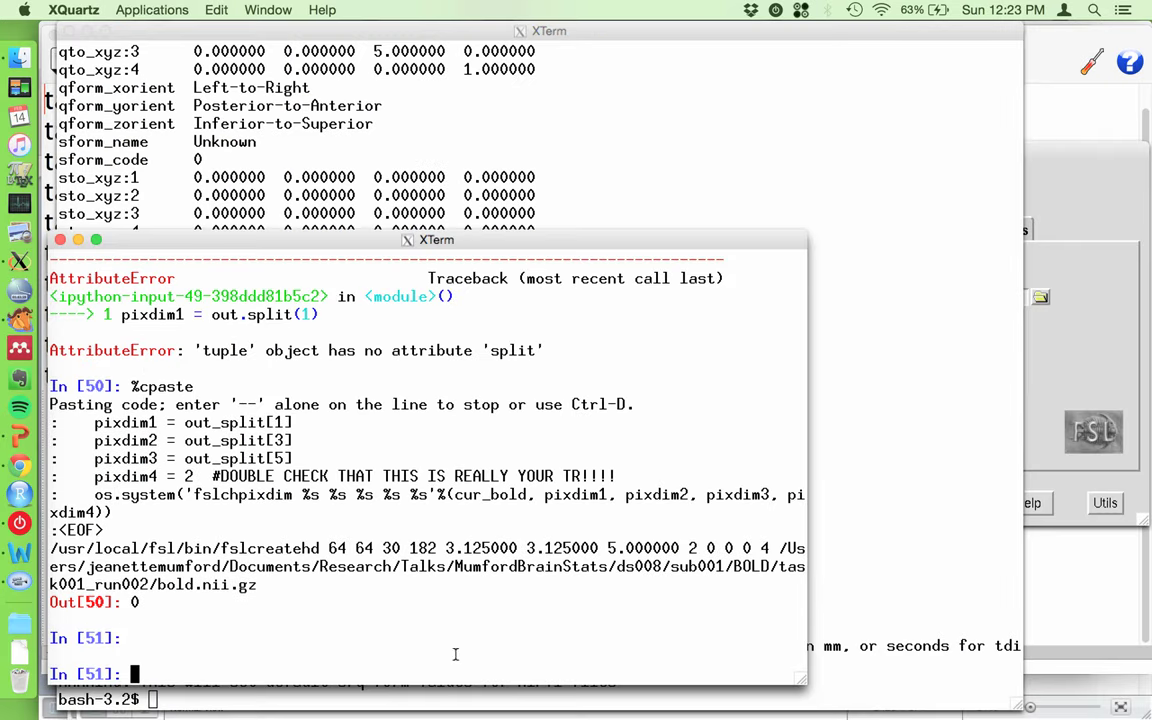
{"action": "type", "text": "out"}
{"action": "key", "text": "Return"}
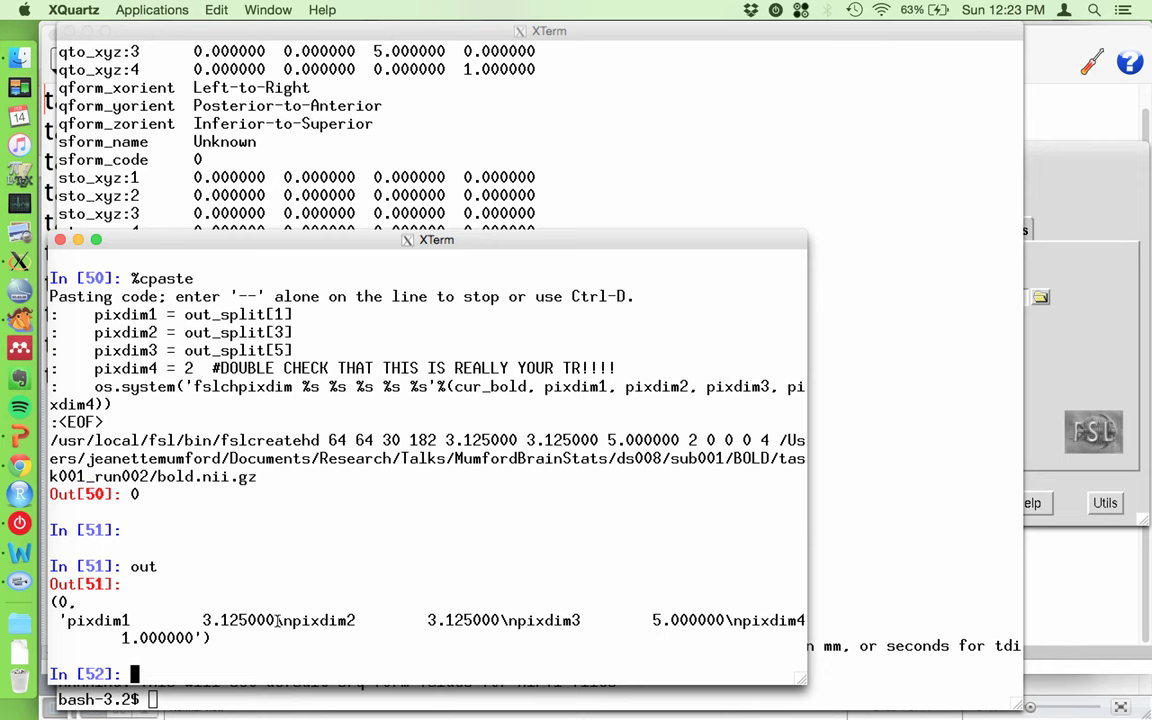
{"action": "type", "text": "out_split"}
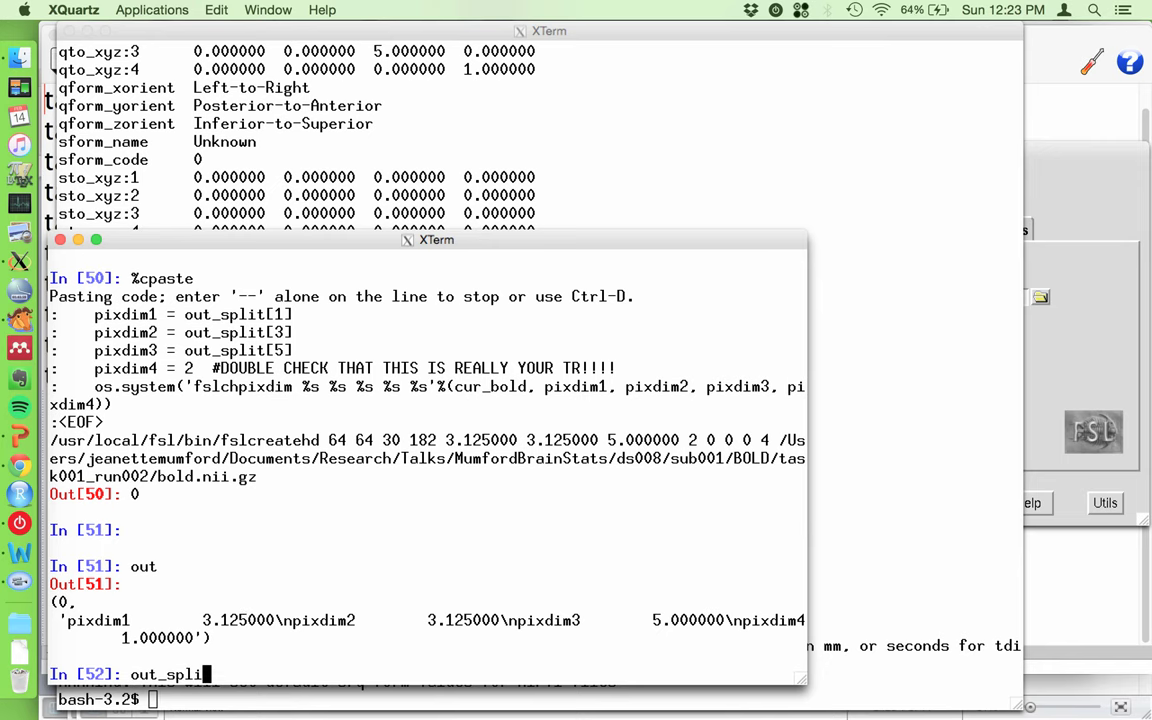
{"action": "key", "text": "Return"}
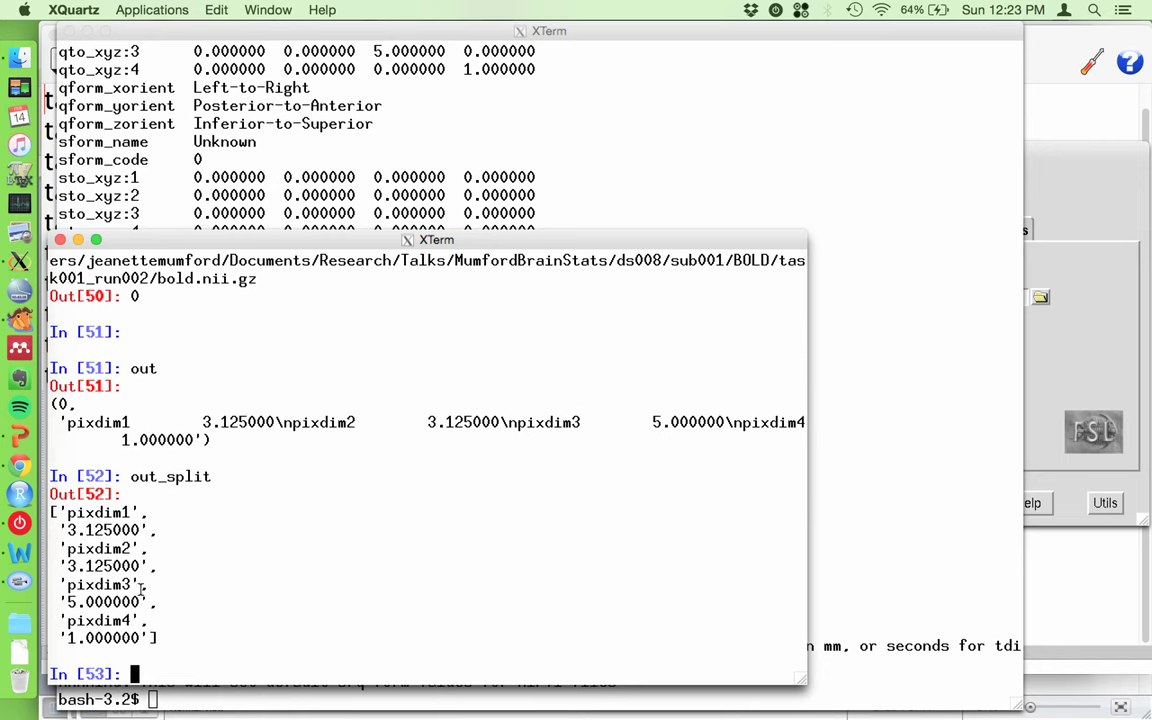
Step: Evaluate out_split at indices 3, 5 and 1 in the IPython session
{"action": "key", "text": "Up"}
{"action": "type", "text": "[3]"}
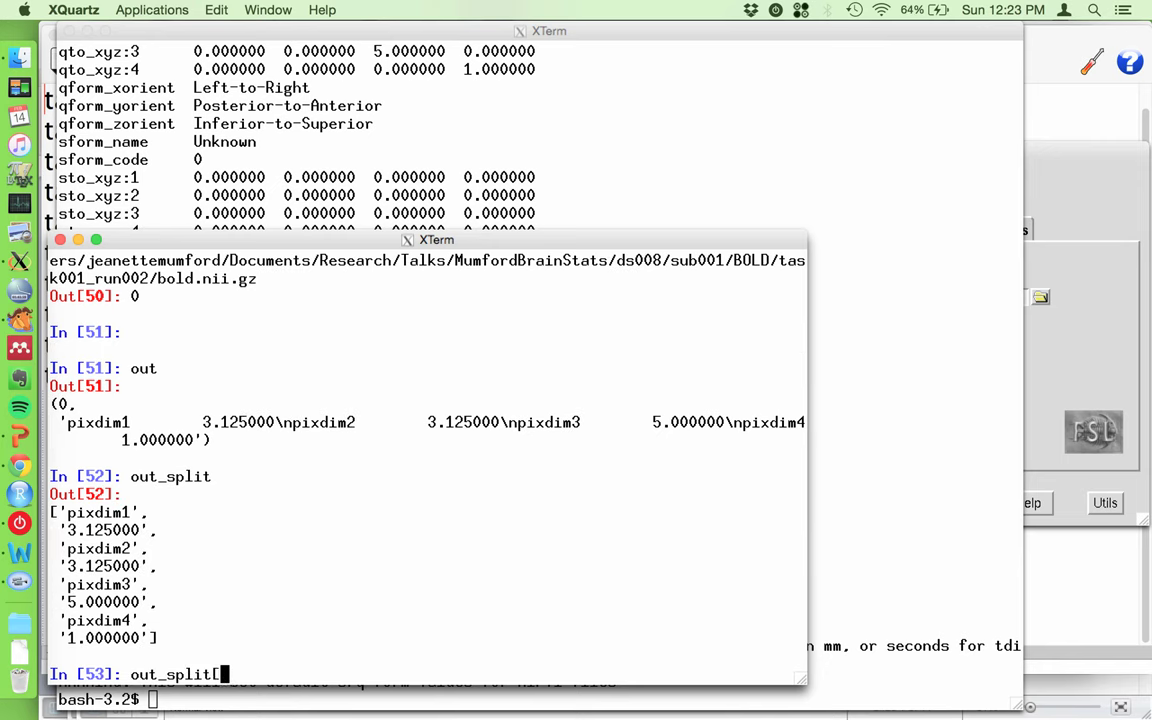
{"action": "key", "text": "Return"}
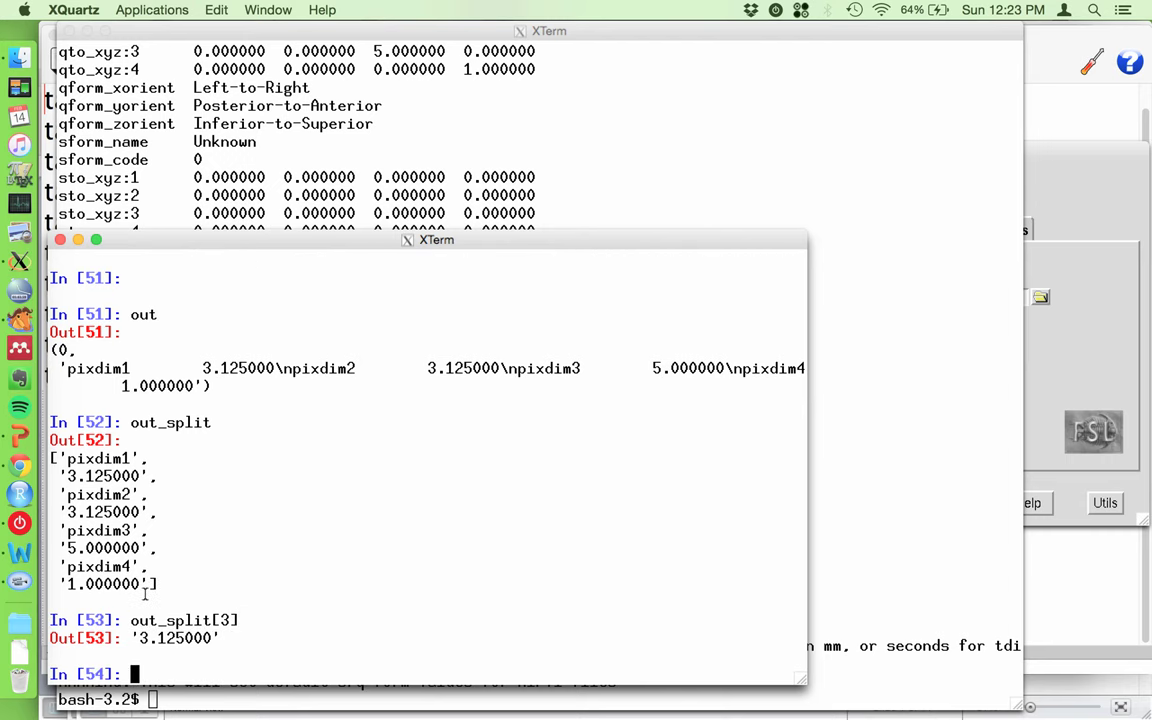
{"action": "key", "text": "Up"}
{"action": "key", "text": "BackSpace"}
{"action": "key", "text": "BackSpace"}
{"action": "type", "text": "5]"}
{"action": "key", "text": "Return"}
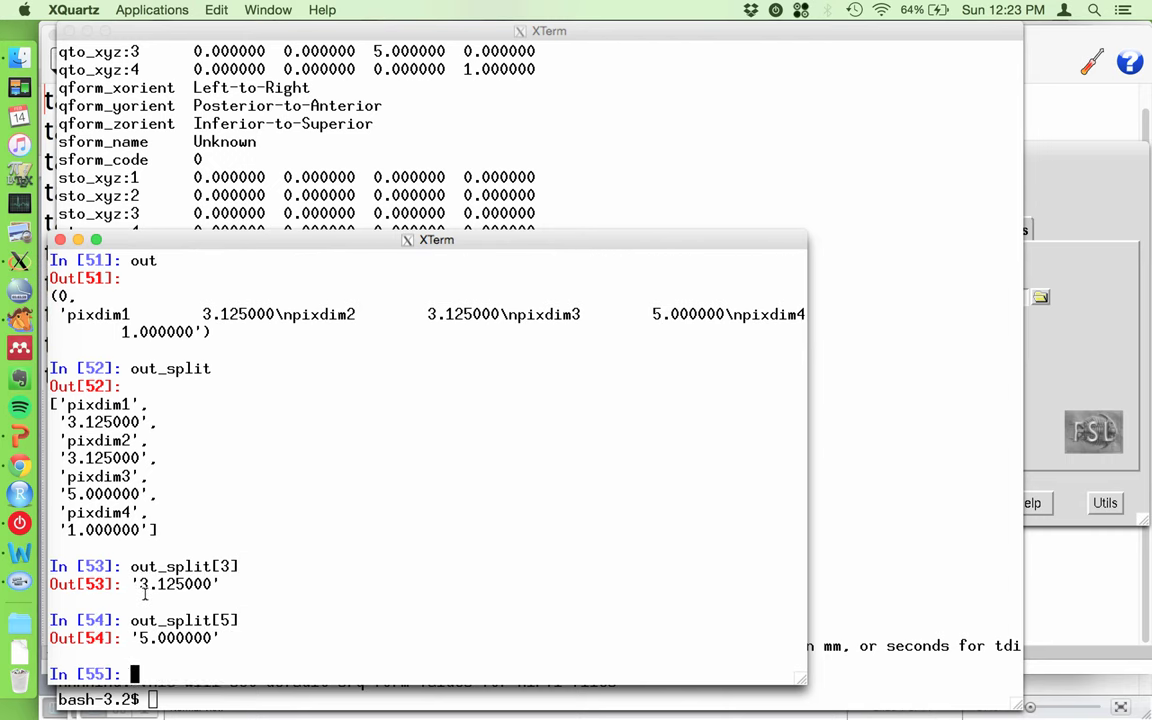
{"action": "key", "text": "Up"}
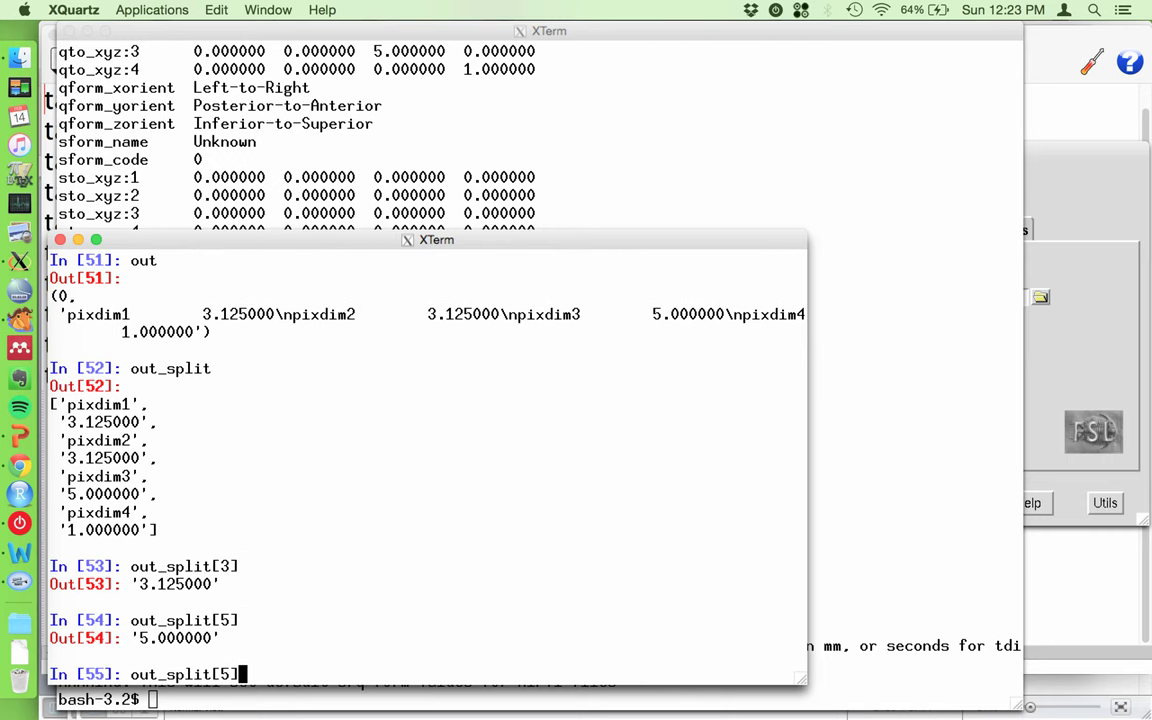
{"action": "key", "text": "BackSpace"}
{"action": "key", "text": "BackSpace"}
{"action": "type", "text": "1]"}
{"action": "key", "text": "Return"}
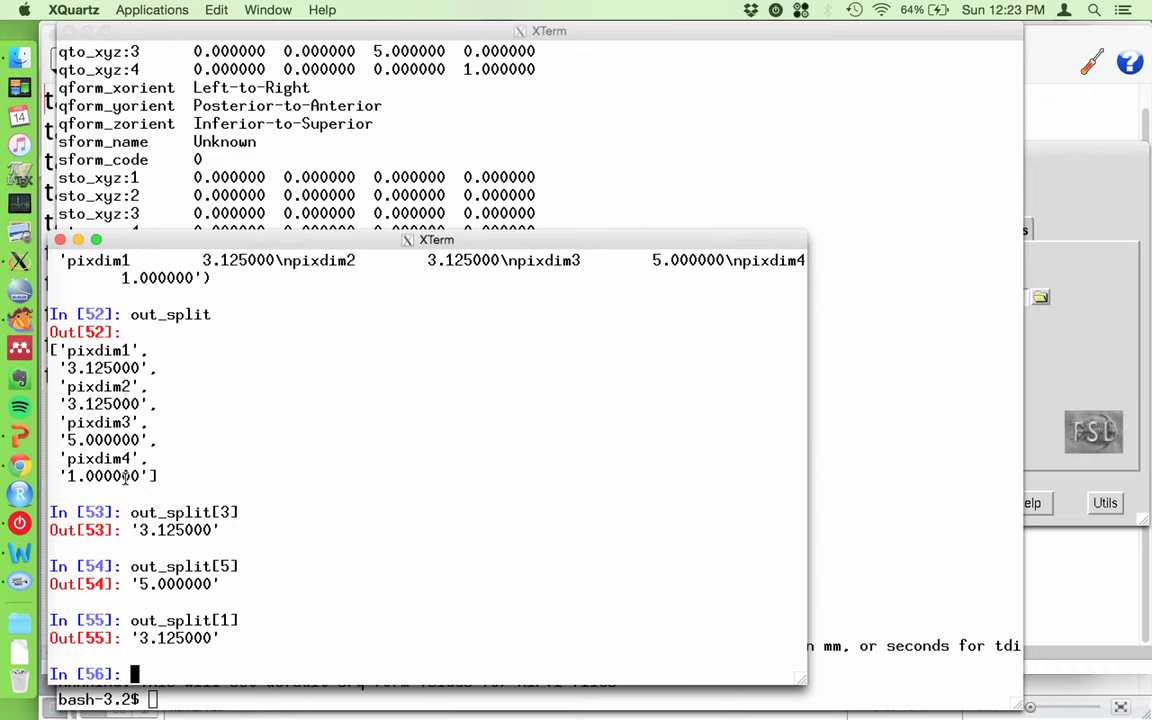
Step: Switch to Aquamacs and highlight the pixdim1 to pixdim3 assignments, followed by the pixdim4 = 2 line
{"action": "key", "text": "super+Tab"}
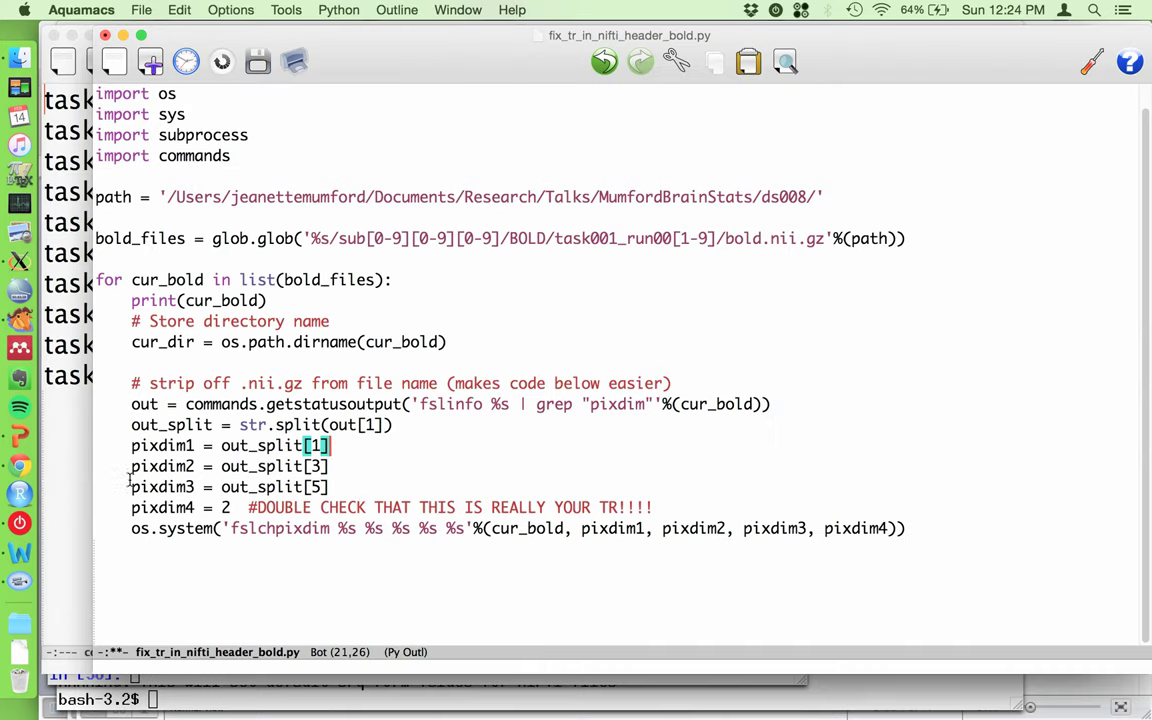
{"action": "key", "text": "alt+Left"}
{"action": "key", "text": "alt+Left"}
{"action": "key", "text": "alt+Left"}
{"action": "key", "text": "alt+Left"}
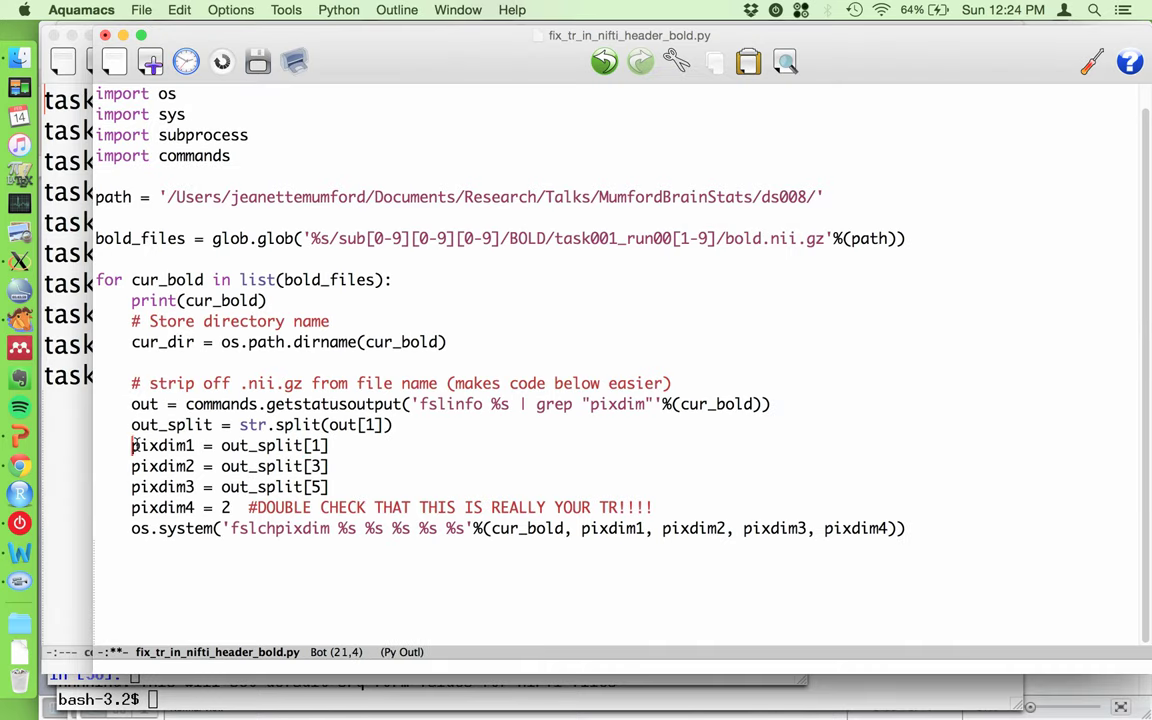
{"action": "left_click_drag", "start_coordinate": [131, 445], "coordinate": [346, 489]}
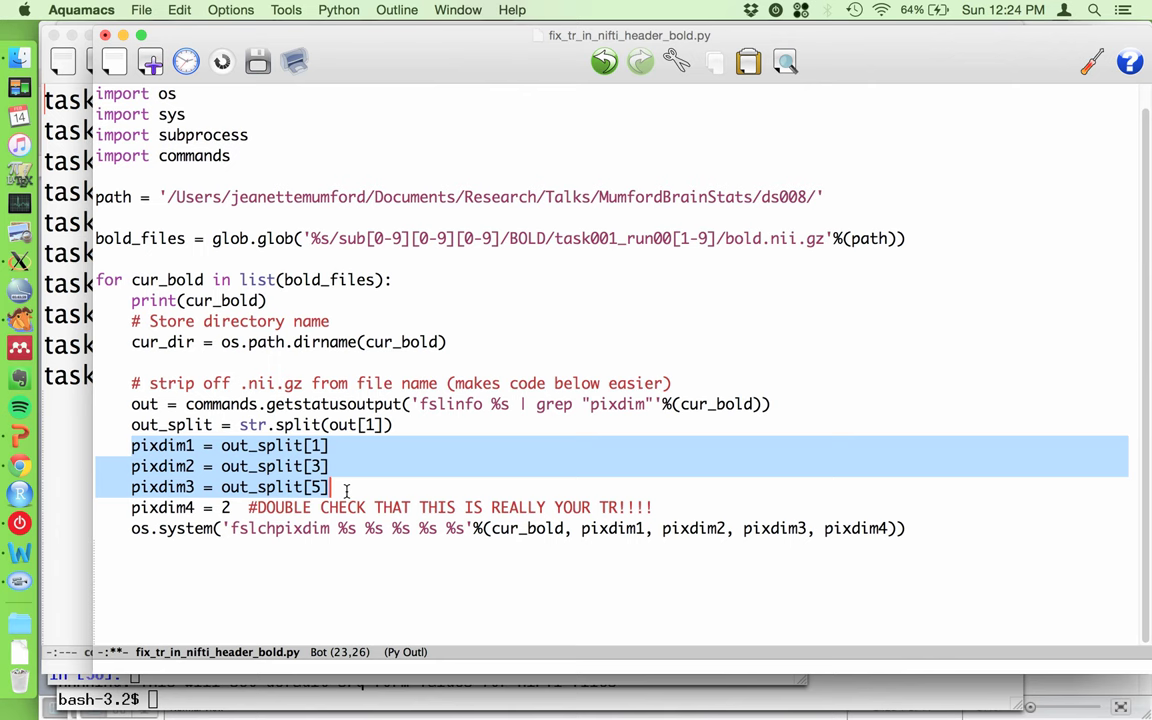
{"action": "left_click", "coordinate": [200, 507]}
{"action": "left_click_drag", "start_coordinate": [132, 507], "coordinate": [661, 505]}
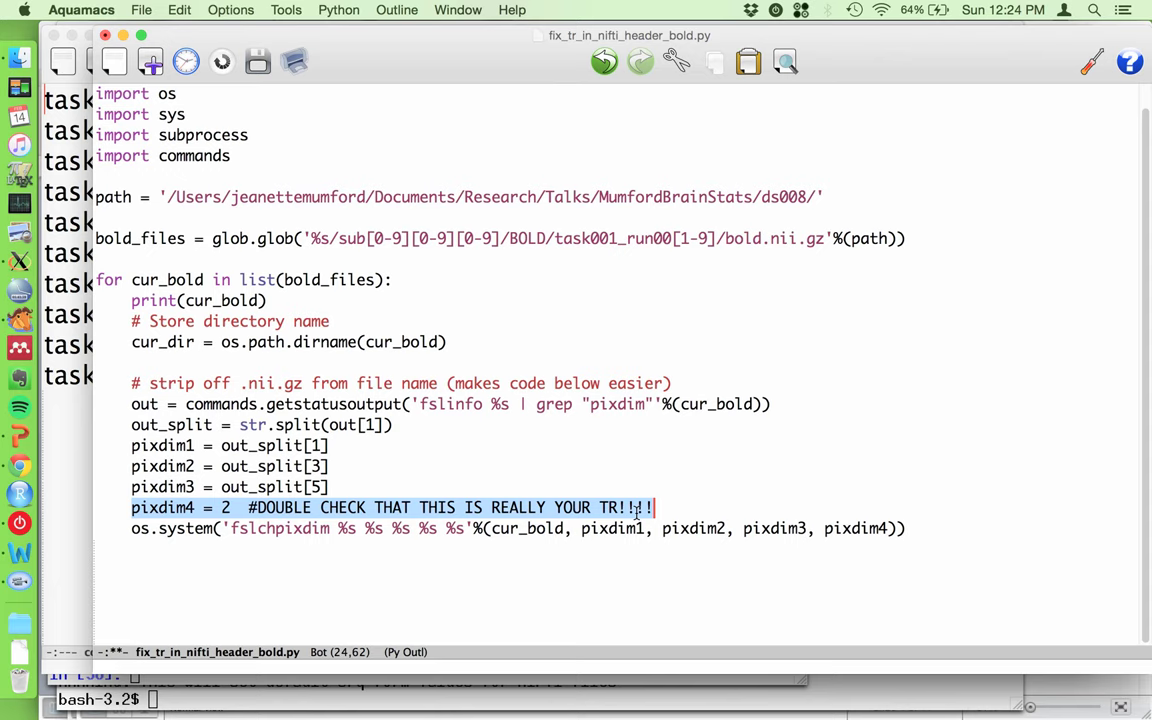
Step: Switch to the bash XTerm window and list the dataset directory three levels up with ls ../../../
{"action": "key", "text": "super+Tab"}
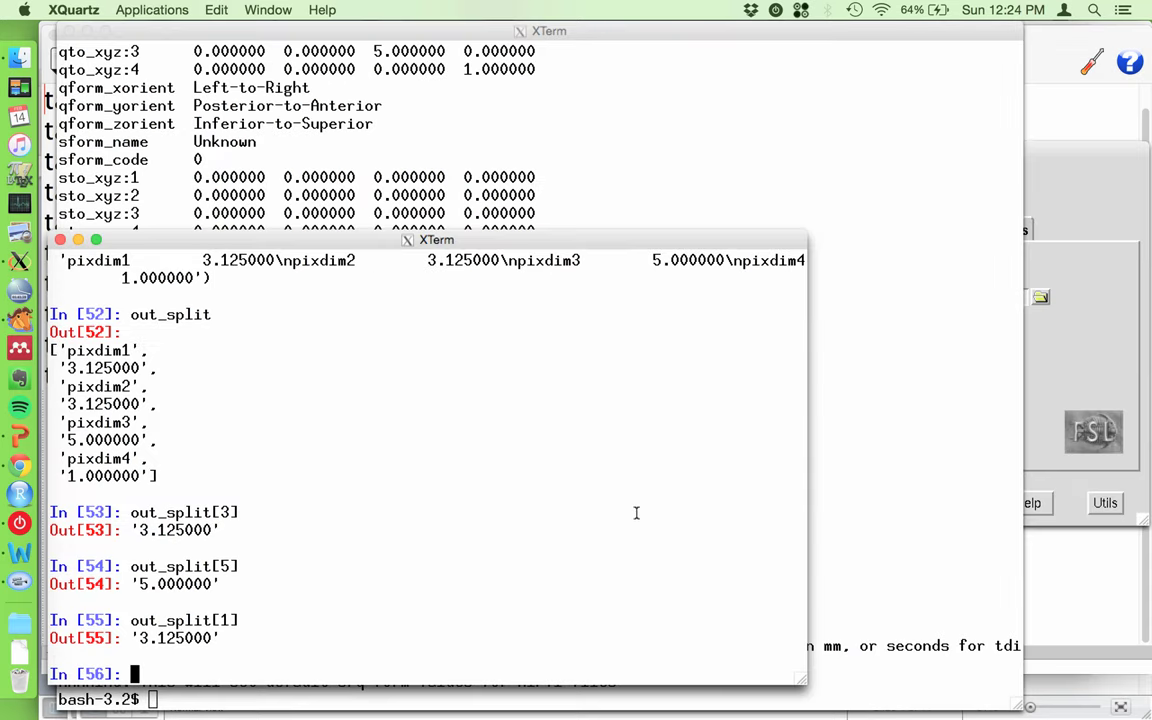
{"action": "left_click", "coordinate": [578, 144]}
{"action": "type", "text": "ls ../../..//"}
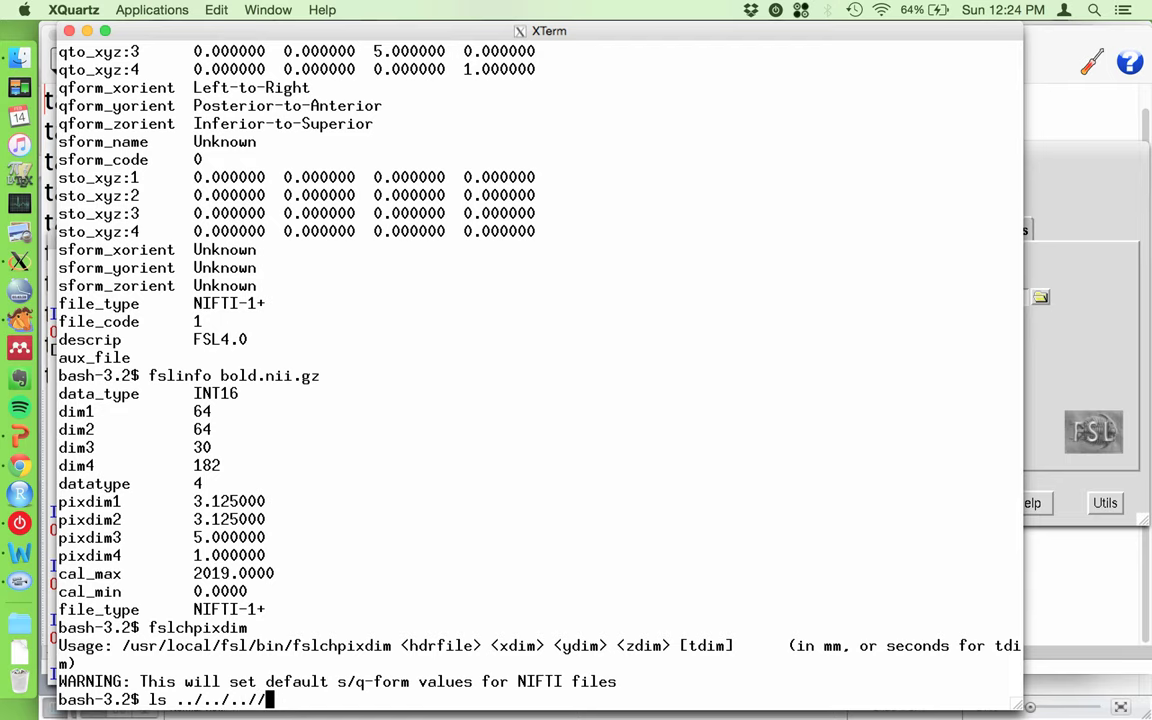
{"action": "key", "text": "Return"}
{"action": "key", "text": "Up"}
{"action": "key", "text": "BackSpace"}
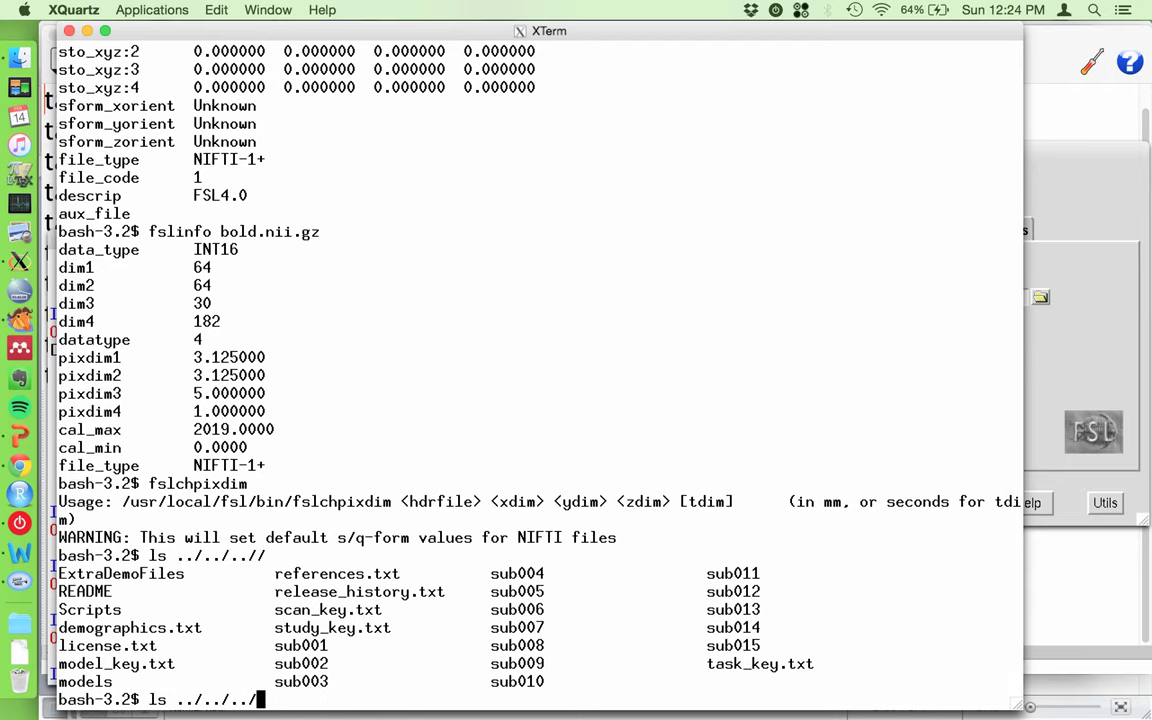
{"action": "key", "text": "Return"}
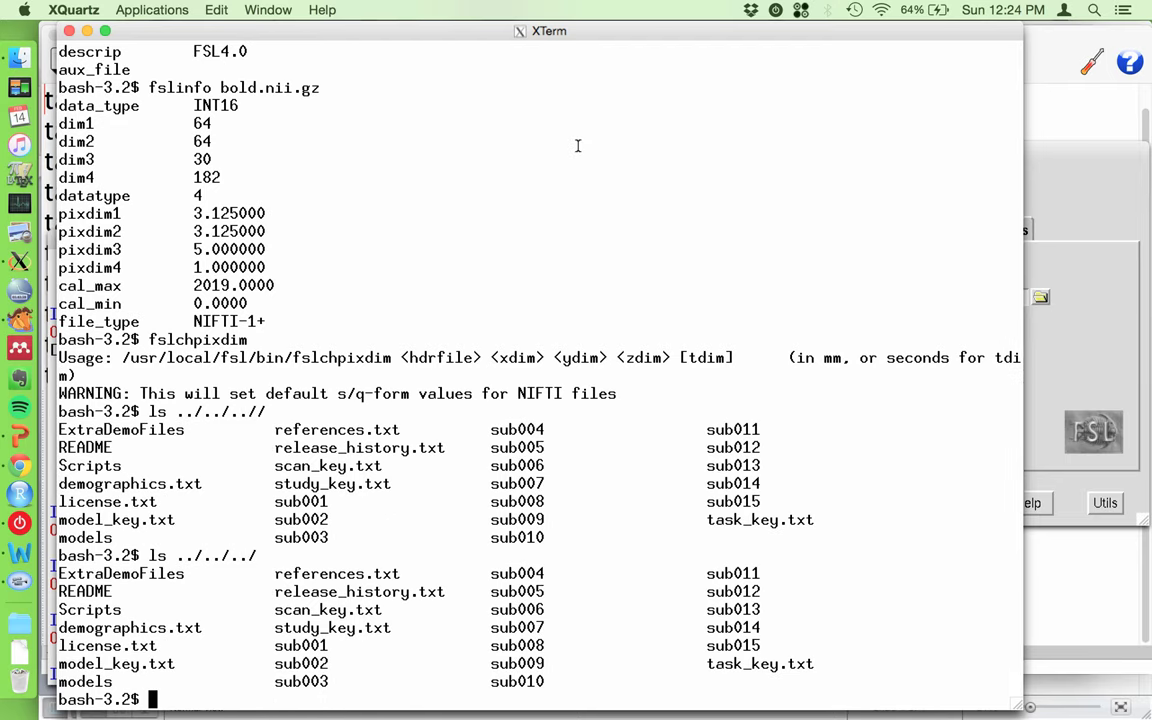
Step: Display the scan key file with more ../../../scan_key.txt, and check the pixdim4 = 2 line in Aquamacs against it
{"action": "key", "text": "Up"}
{"action": "key", "text": "Left"}
{"action": "key", "text": "Left"}
{"action": "key", "text": "Left"}
{"action": "key", "text": "Left"}
{"action": "key", "text": "Left"}
{"action": "key", "text": "Left"}
{"action": "key", "text": "Left"}
{"action": "key", "text": "Left"}
{"action": "key", "text": "Left"}
{"action": "key", "text": "Left"}
{"action": "key", "text": "Left"}
{"action": "key", "text": "BackSpace"}
{"action": "type", "text": "more"}
{"action": "key", "text": "End"}
{"action": "type", "text": "sc"}
{"action": "key", "text": "Tab"}
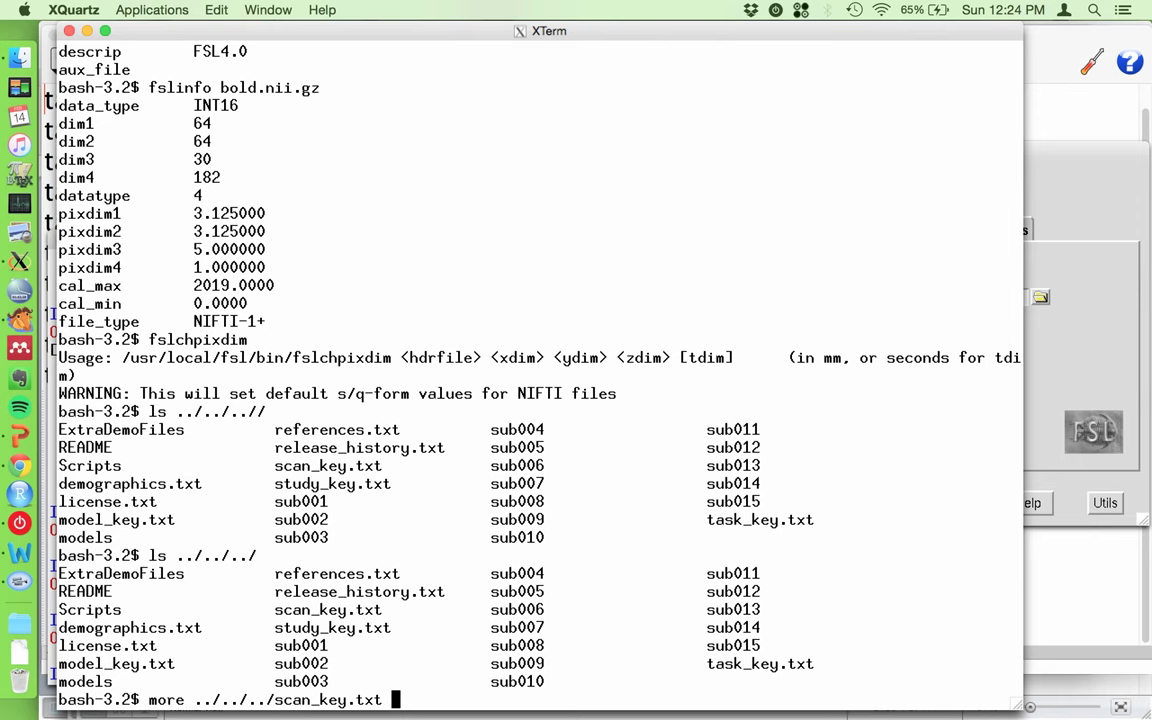
{"action": "key", "text": "Return"}
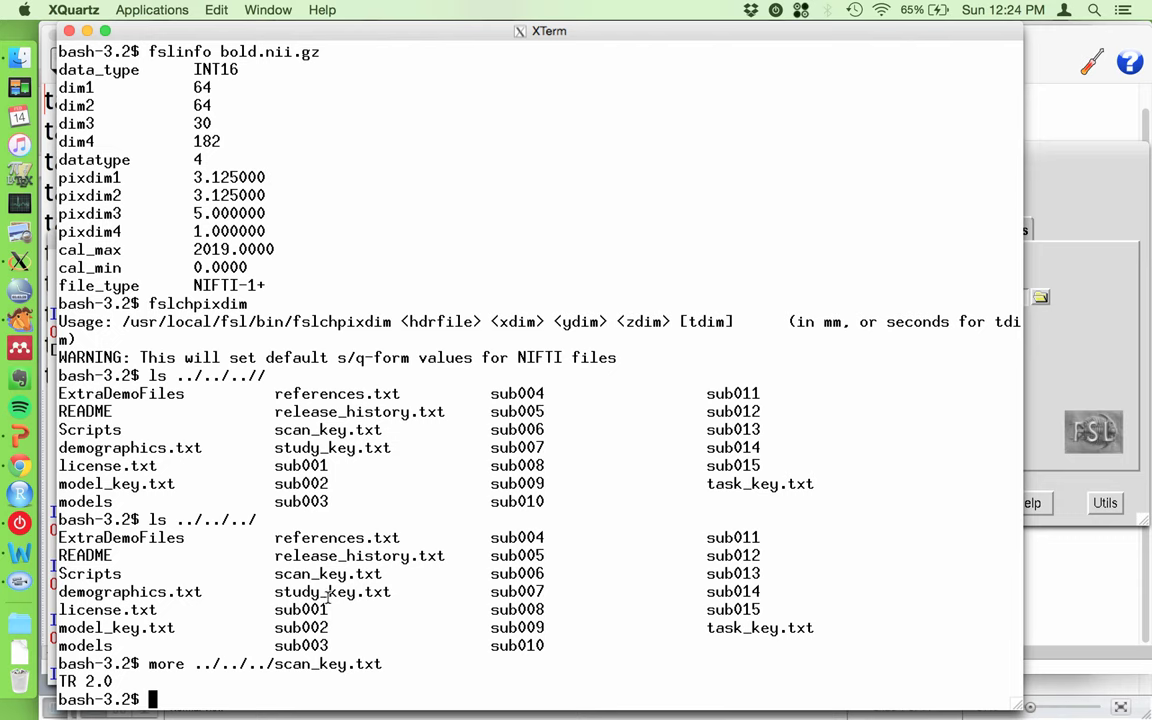
{"action": "key", "text": "super+Tab"}
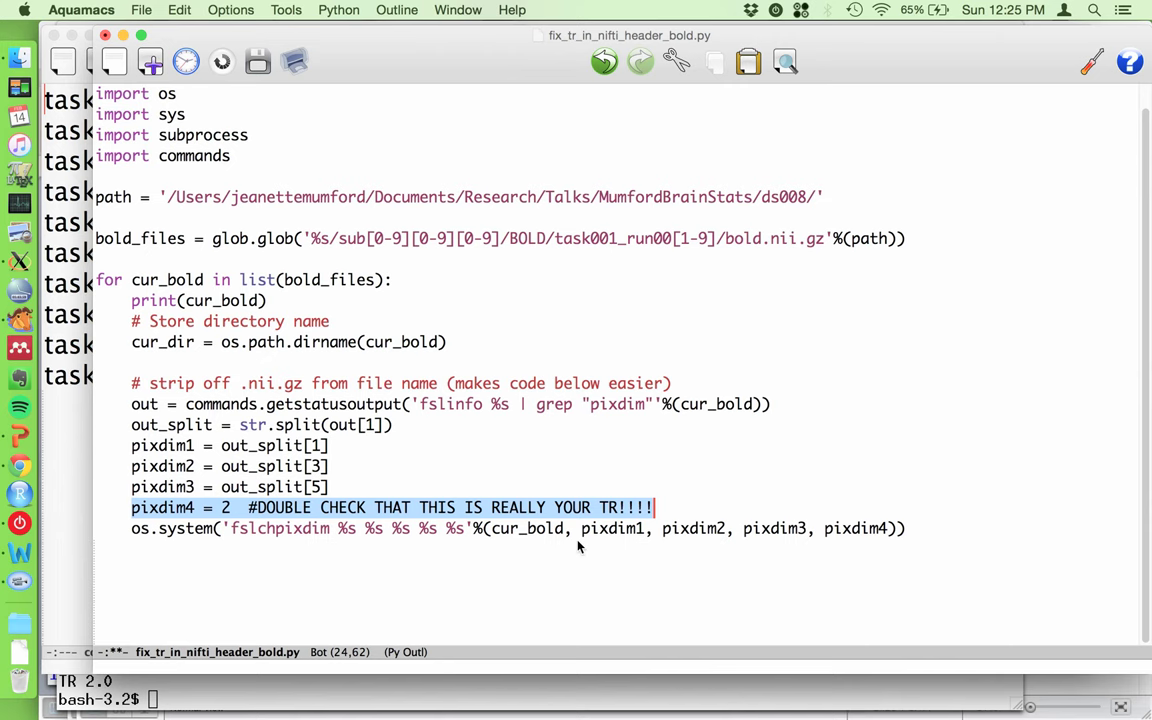
{"action": "key", "text": "cmd+Tab"}
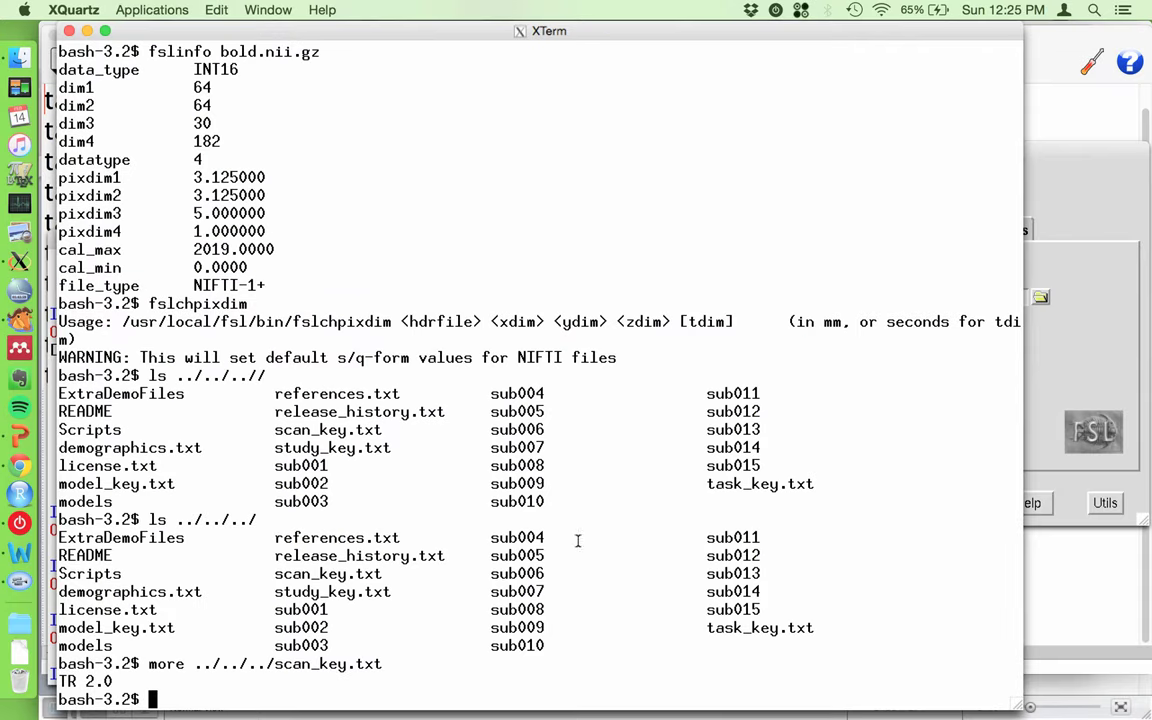
Step: Bring the FEAT window forward and reselect bold.nii.gz from the task001_run002 folder as the 4D input data
{"action": "left_click", "coordinate": [1063, 366]}
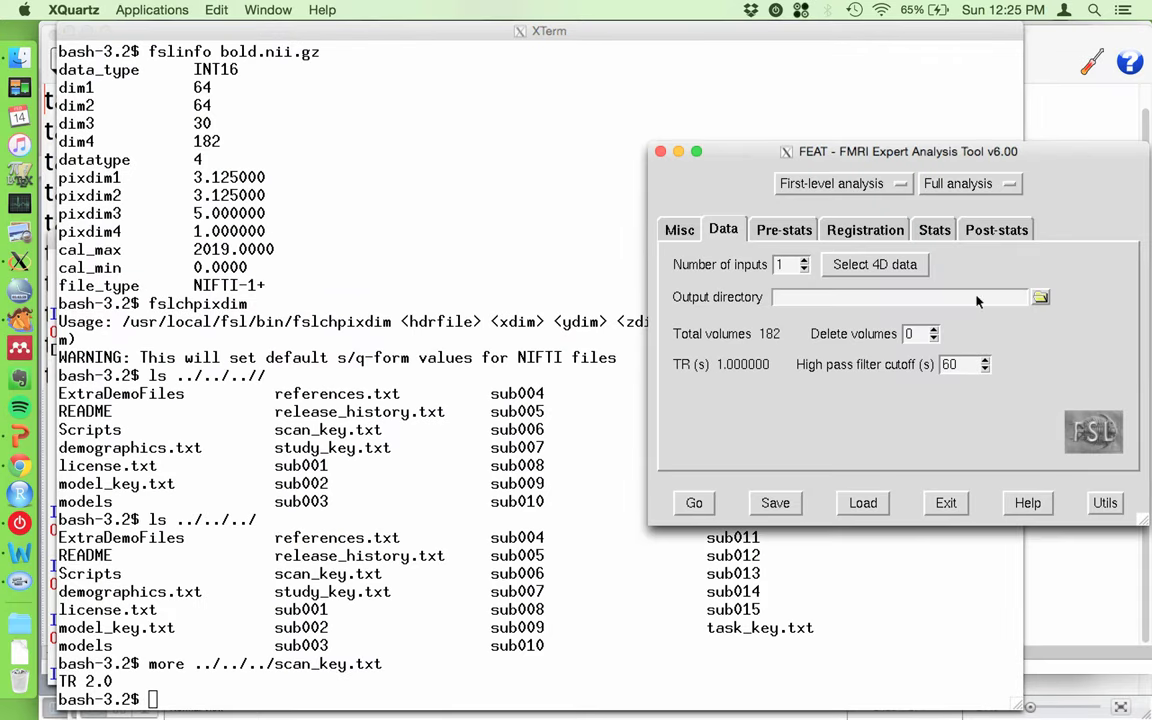
{"action": "left_click_drag", "start_coordinate": [923, 155], "coordinate": [685, 148]}
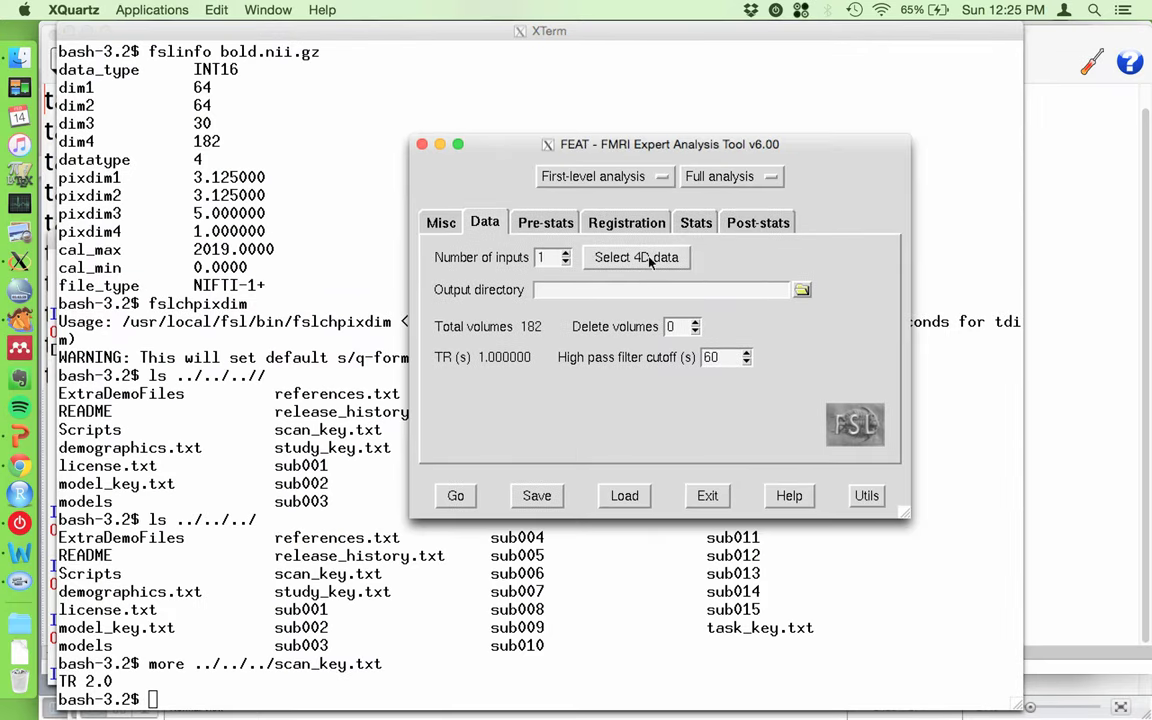
{"action": "left_click", "coordinate": [600, 258]}
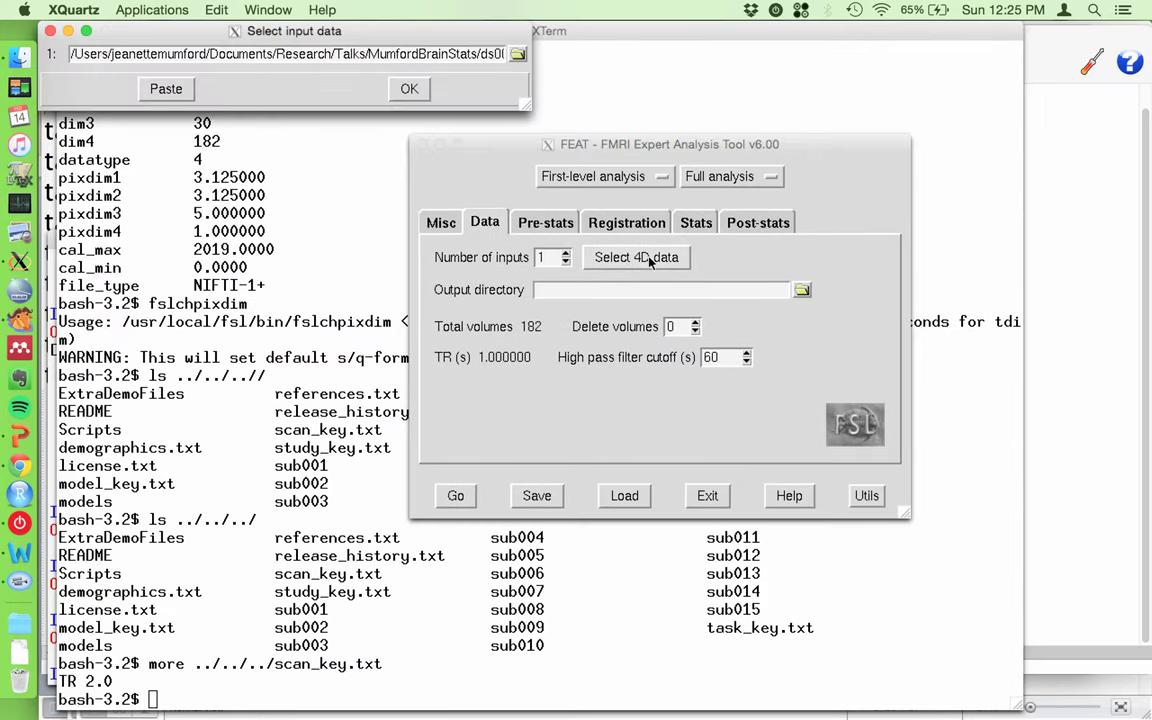
{"action": "left_click", "coordinate": [517, 53]}
{"action": "double_click", "coordinate": [70, 122]}
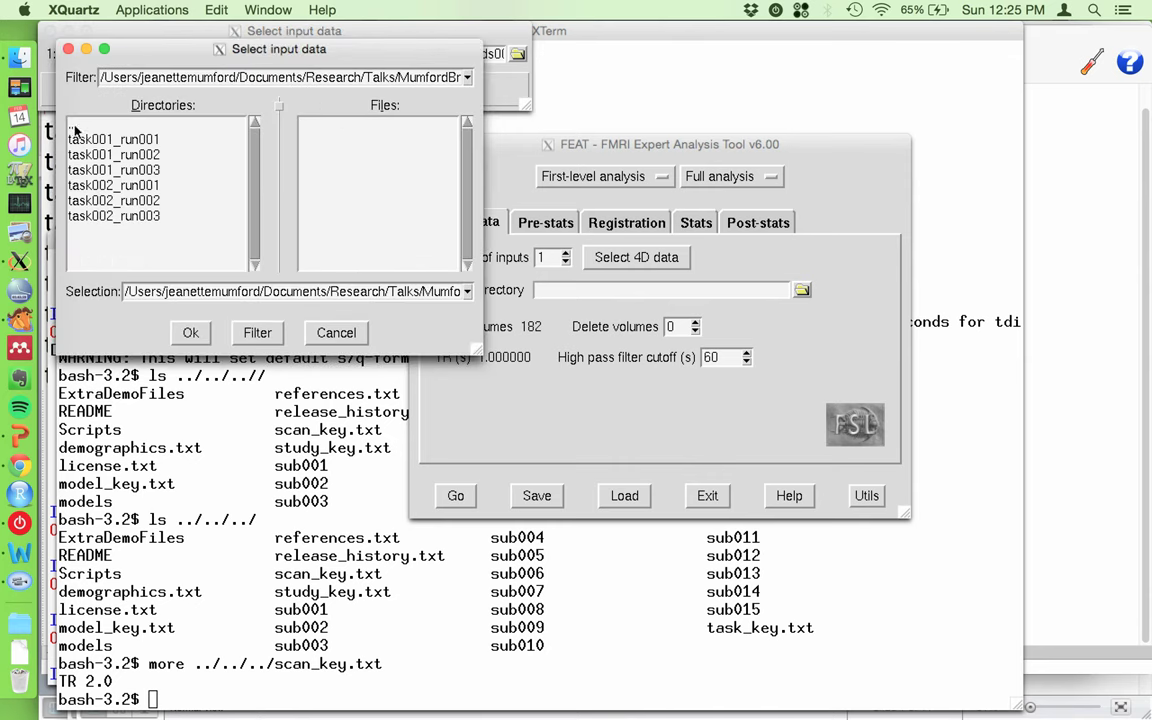
{"action": "double_click", "coordinate": [92, 153]}
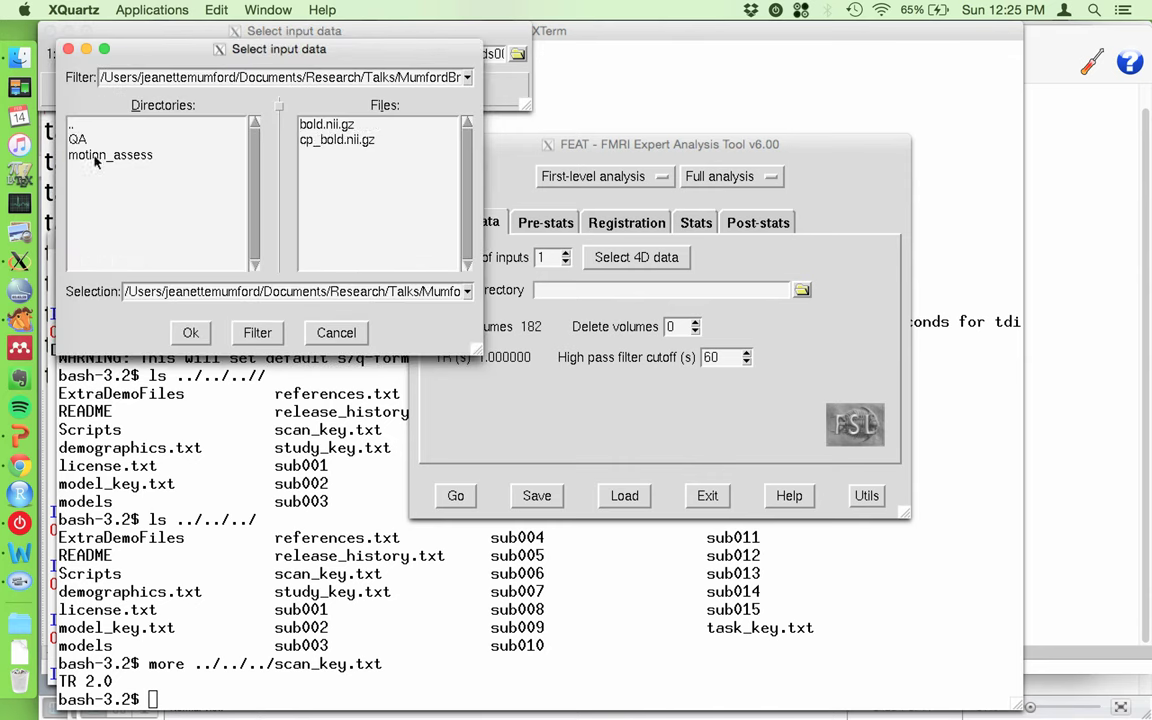
{"action": "left_click", "coordinate": [320, 125]}
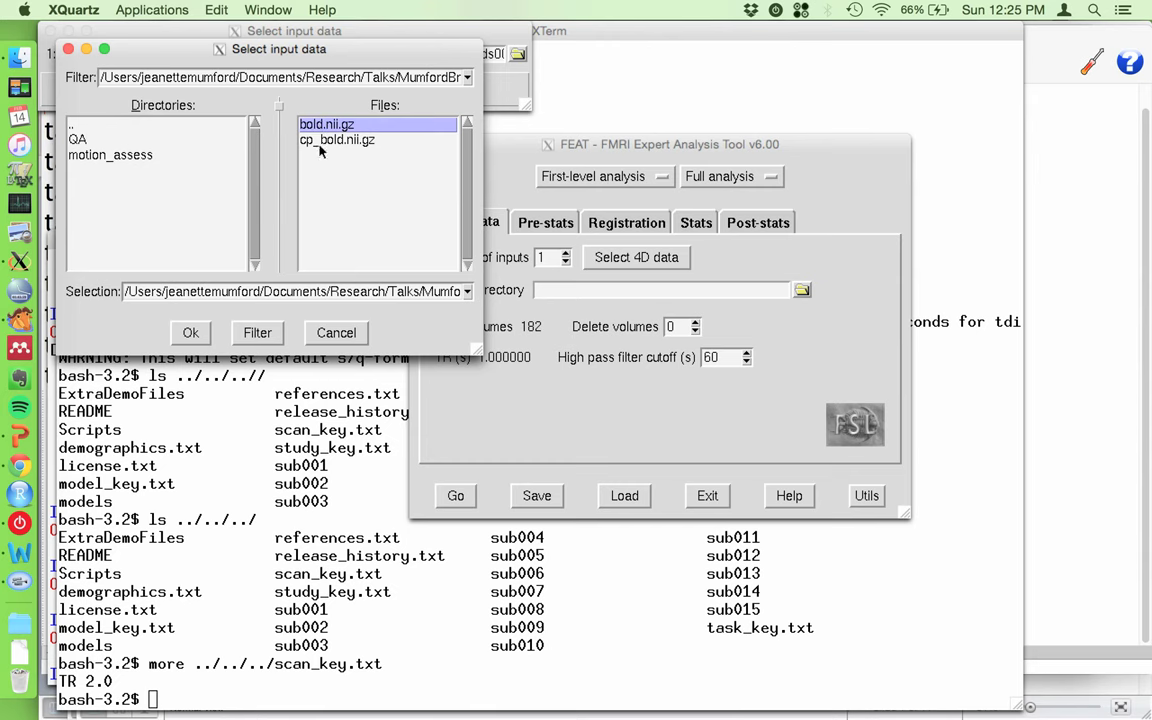
{"action": "left_click", "coordinate": [189, 334]}
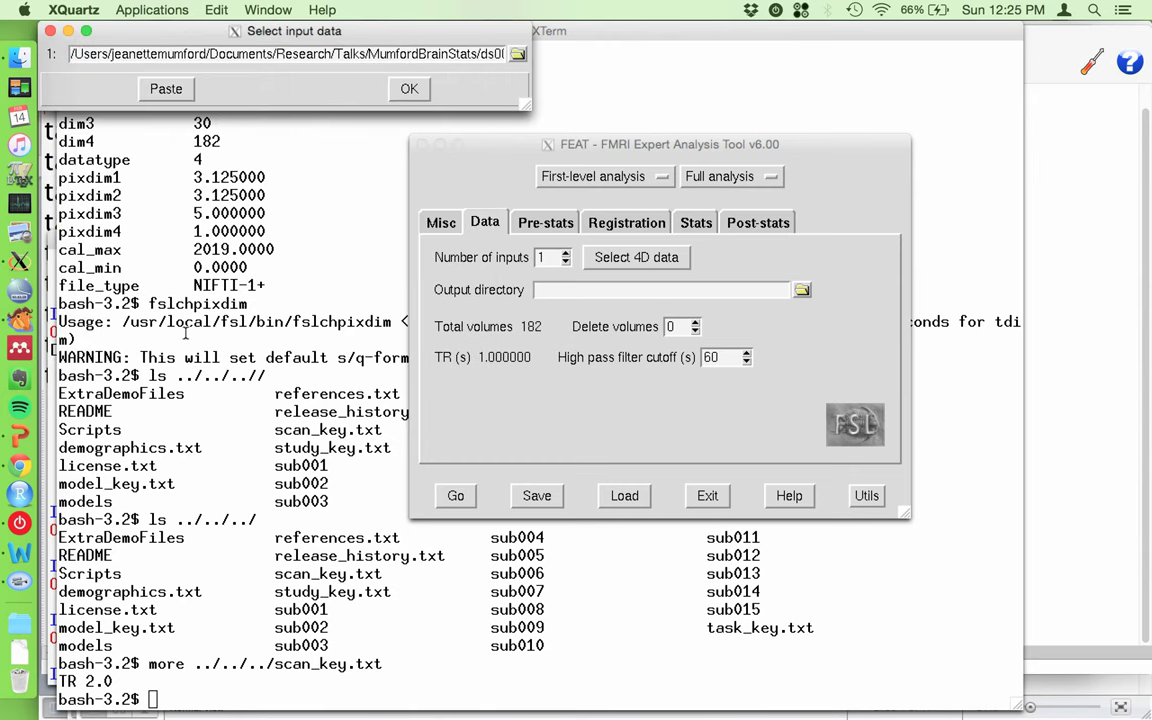
{"action": "left_click", "coordinate": [409, 89]}
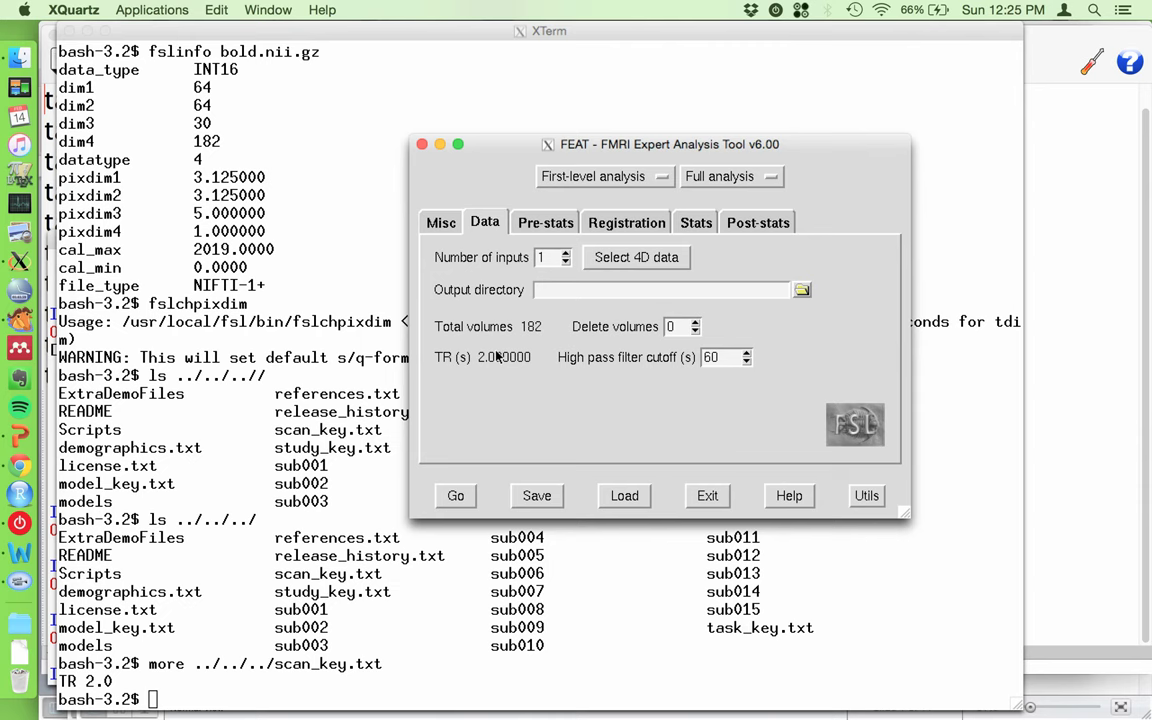
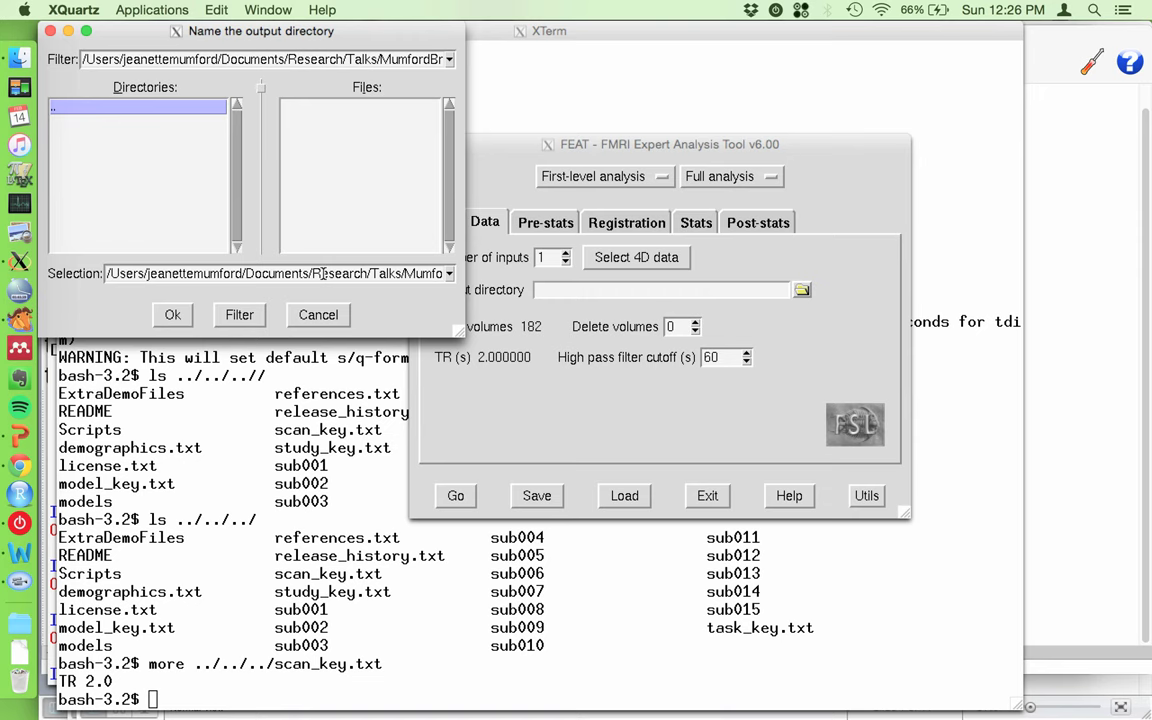
Step: Set the output directory to the model folder of sub001, replacing the onsets path chosen by mistake
{"action": "left_click", "coordinate": [166, 316]}
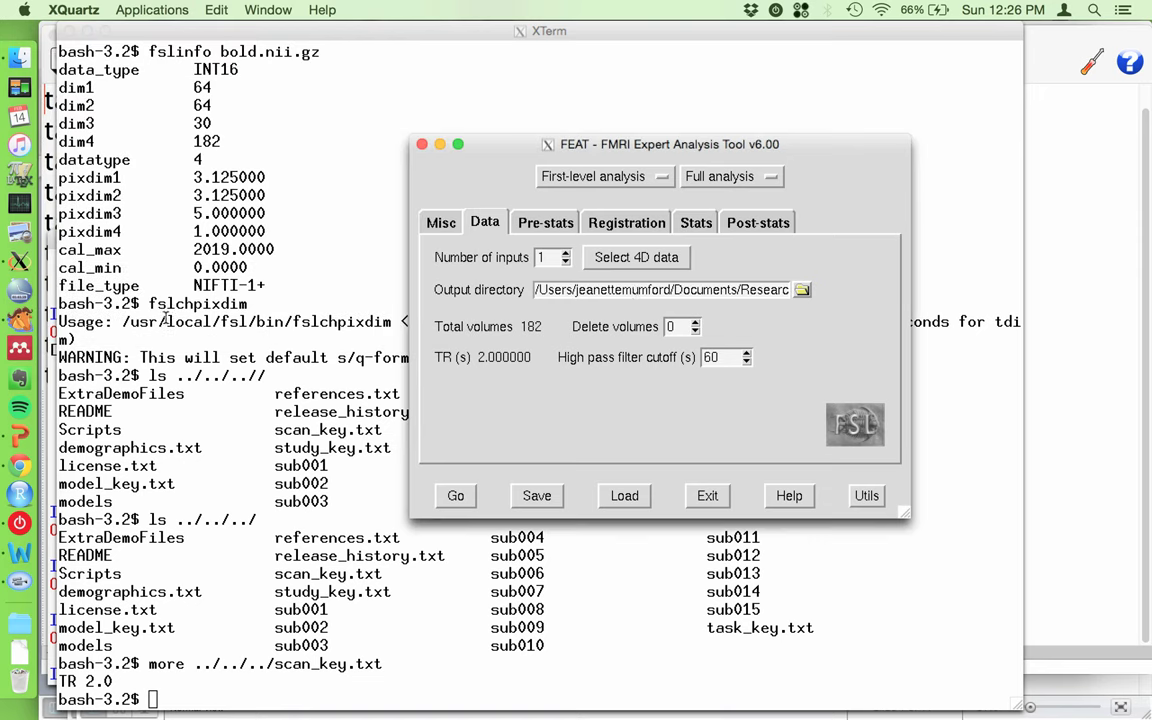
{"action": "left_click_drag", "start_coordinate": [622, 289], "coordinate": [803, 291]}
{"action": "left_click", "coordinate": [803, 291]}
{"action": "double_click", "coordinate": [55, 113]}
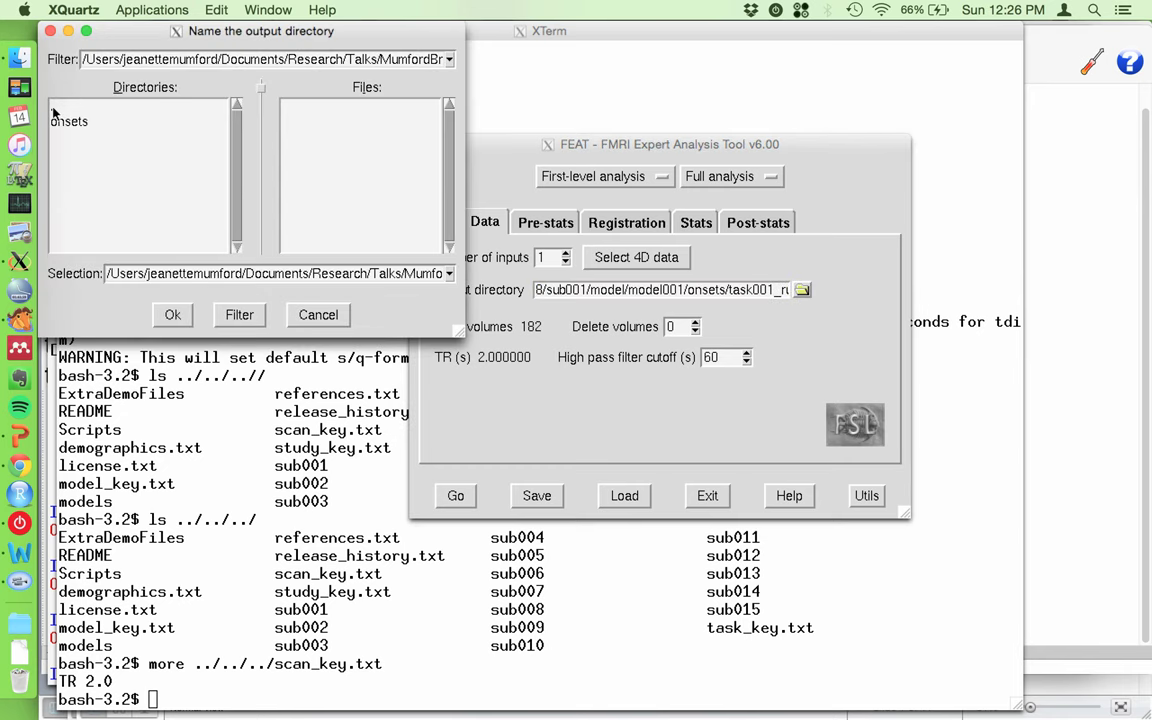
{"action": "double_click", "coordinate": [54, 111]}
{"action": "double_click", "coordinate": [55, 112]}
{"action": "double_click", "coordinate": [70, 168]}
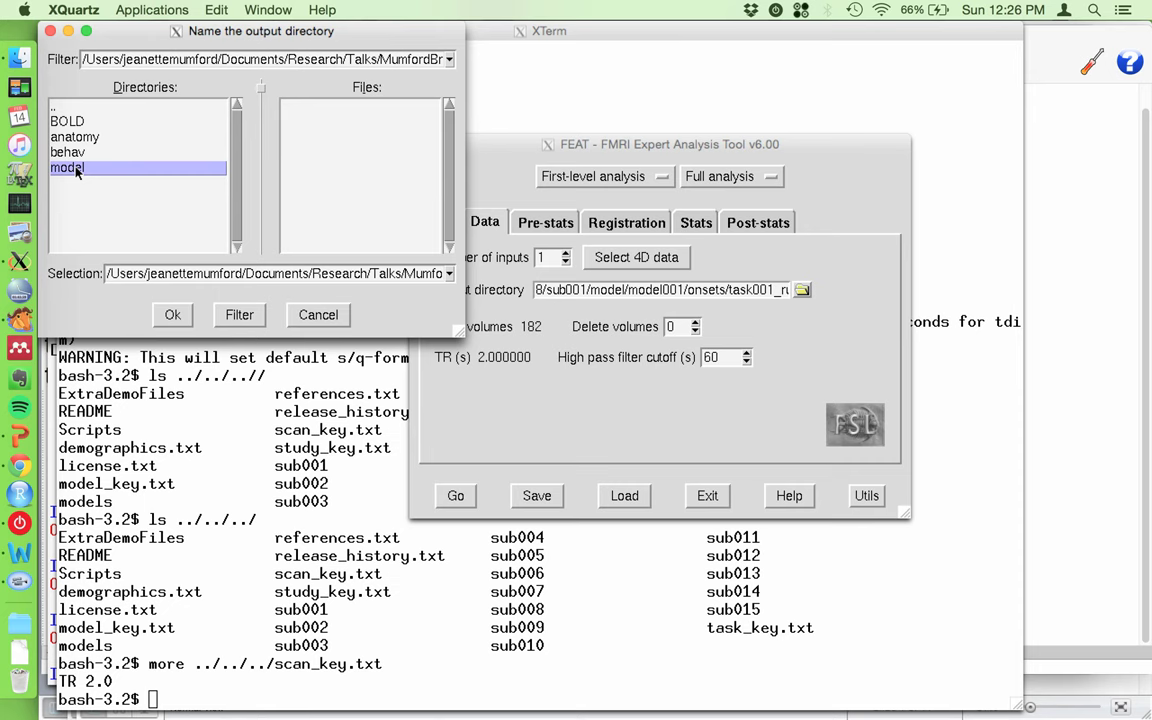
{"action": "left_click", "coordinate": [170, 316]}
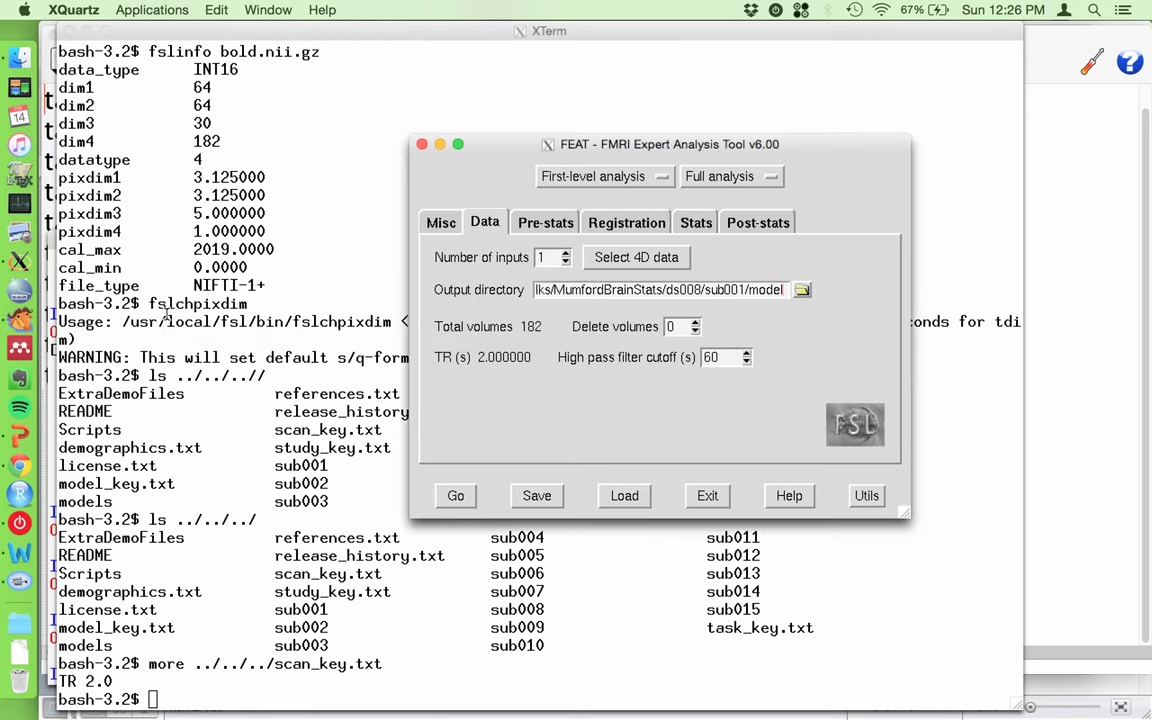
Step: Append /run2 to the output directory path so that it ends in sub001/model/run2
{"action": "left_click", "coordinate": [790, 290]}
{"action": "mouse_move", "coordinate": [784, 290]}
{"action": "type", "text": "/run1"}
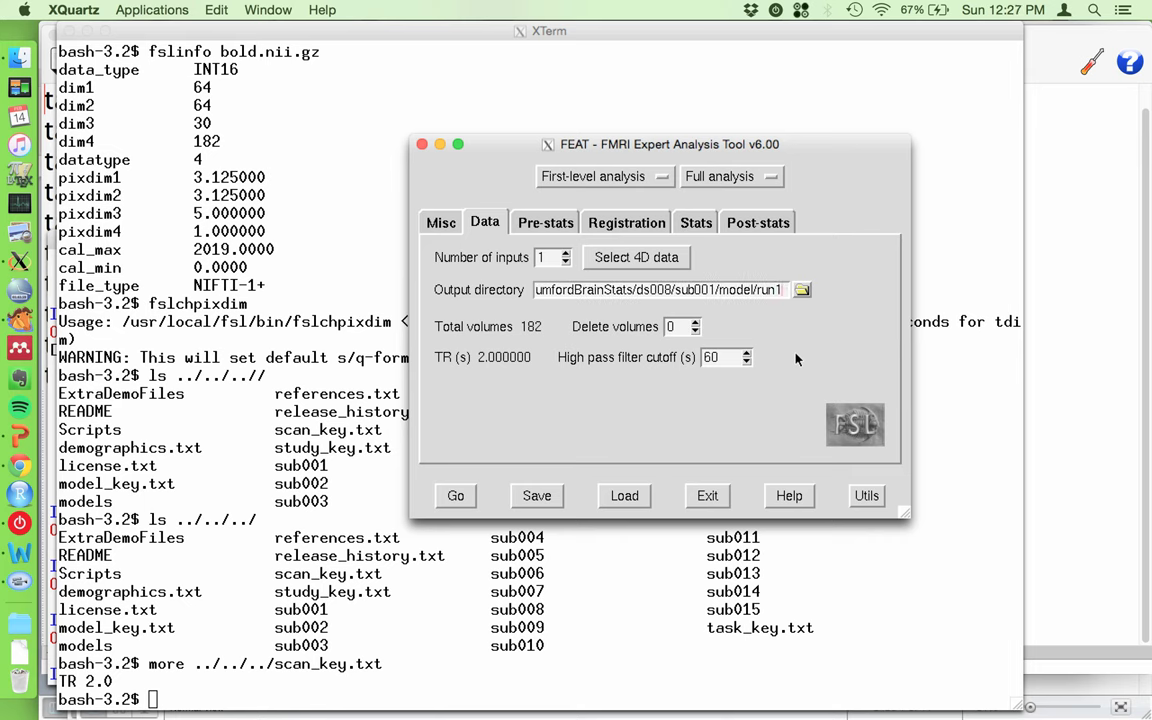
{"action": "key", "text": "BackSpace"}
{"action": "type", "text": "2"}
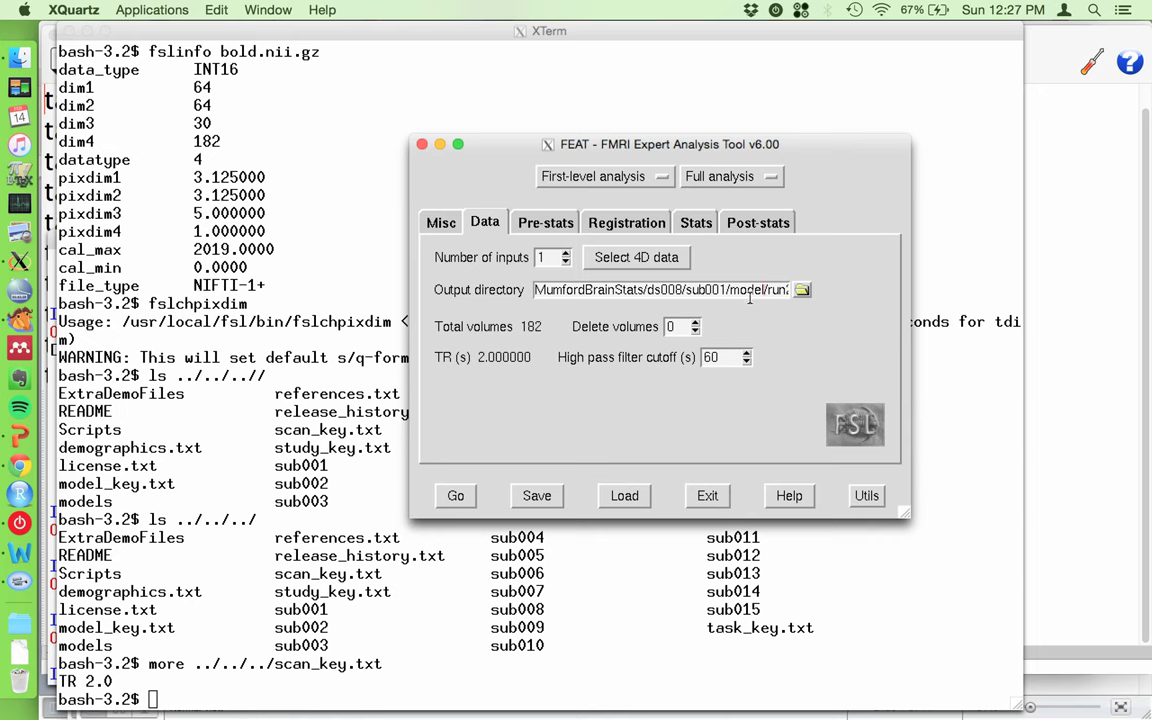
Step: Try the output directory endings run2/ and run2.feat, and restore the plain run2 ending
{"action": "left_click_drag", "start_coordinate": [745, 289], "coordinate": [806, 291]}
{"action": "left_click", "coordinate": [784, 289]}
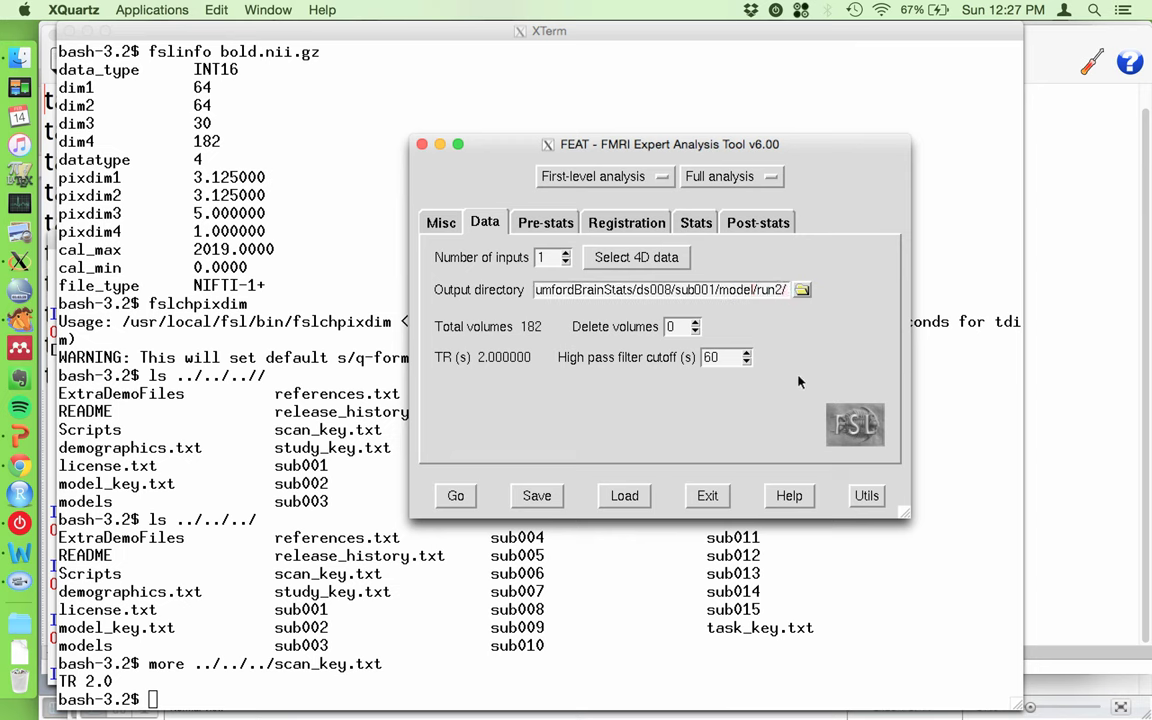
{"action": "key", "text": "BackSpace"}
{"action": "key", "text": "BackSpace"}
{"action": "key", "text": "BackSpace"}
{"action": "key", "text": "BackSpace"}
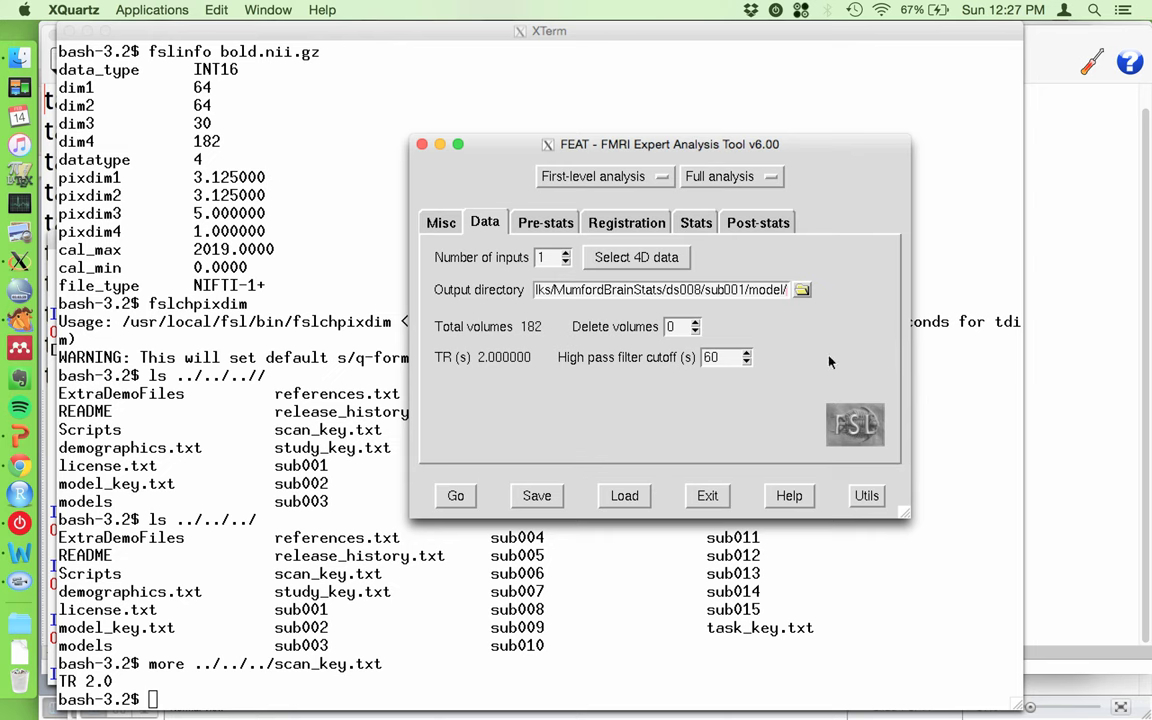
{"action": "type", "text": "run"}
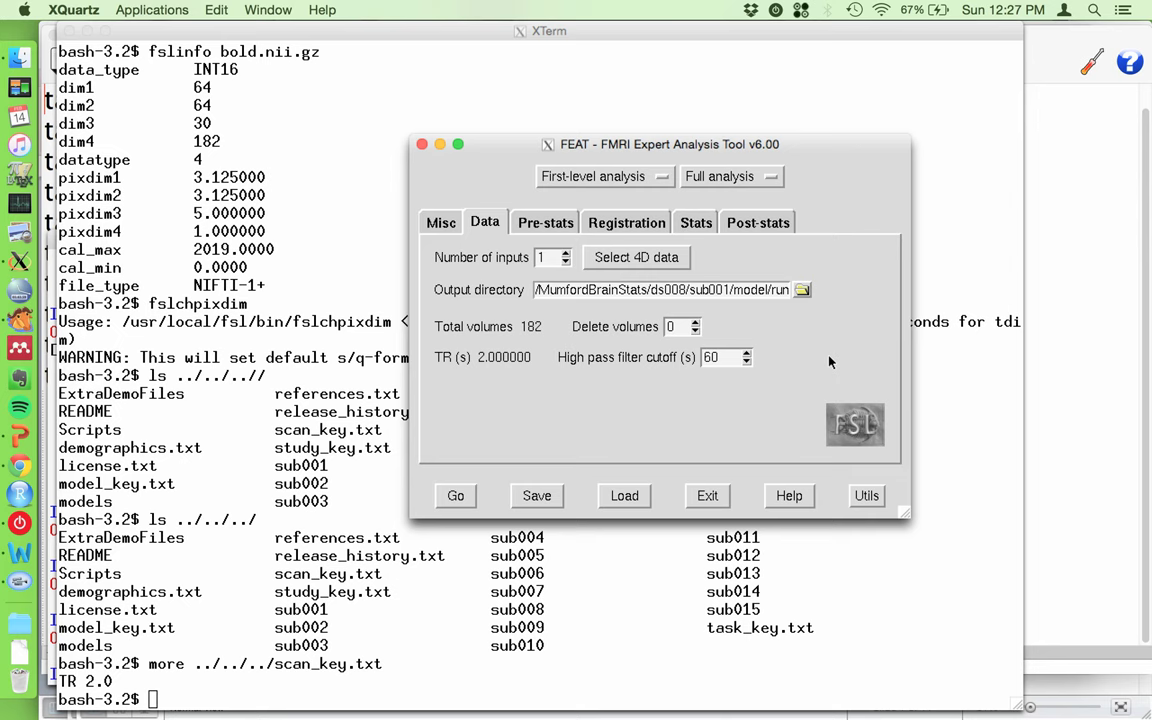
{"action": "type", "text": "2"}
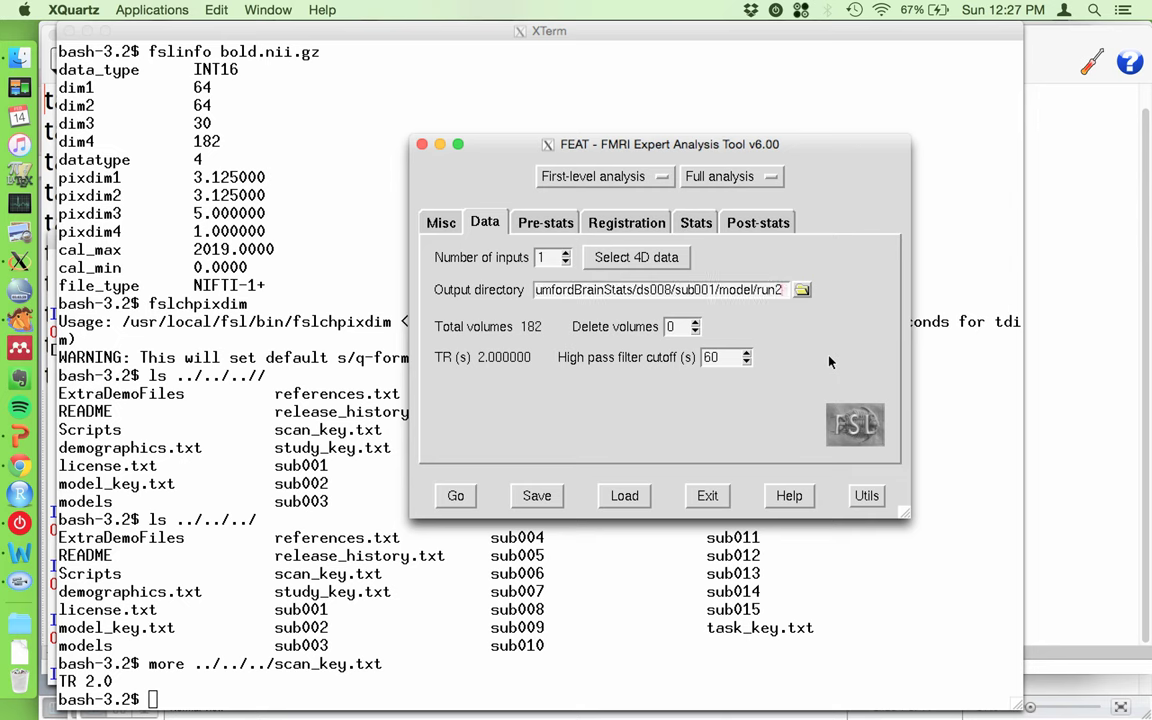
{"action": "type", "text": ".f"}
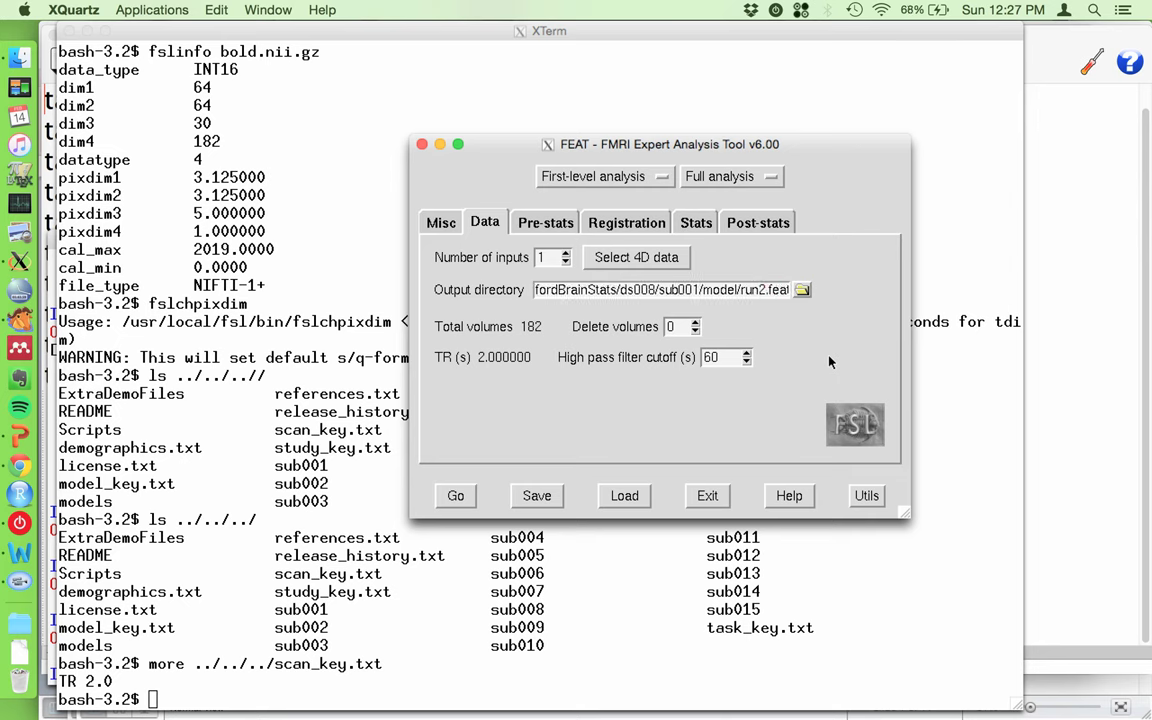
{"action": "key", "text": "BackSpace"}
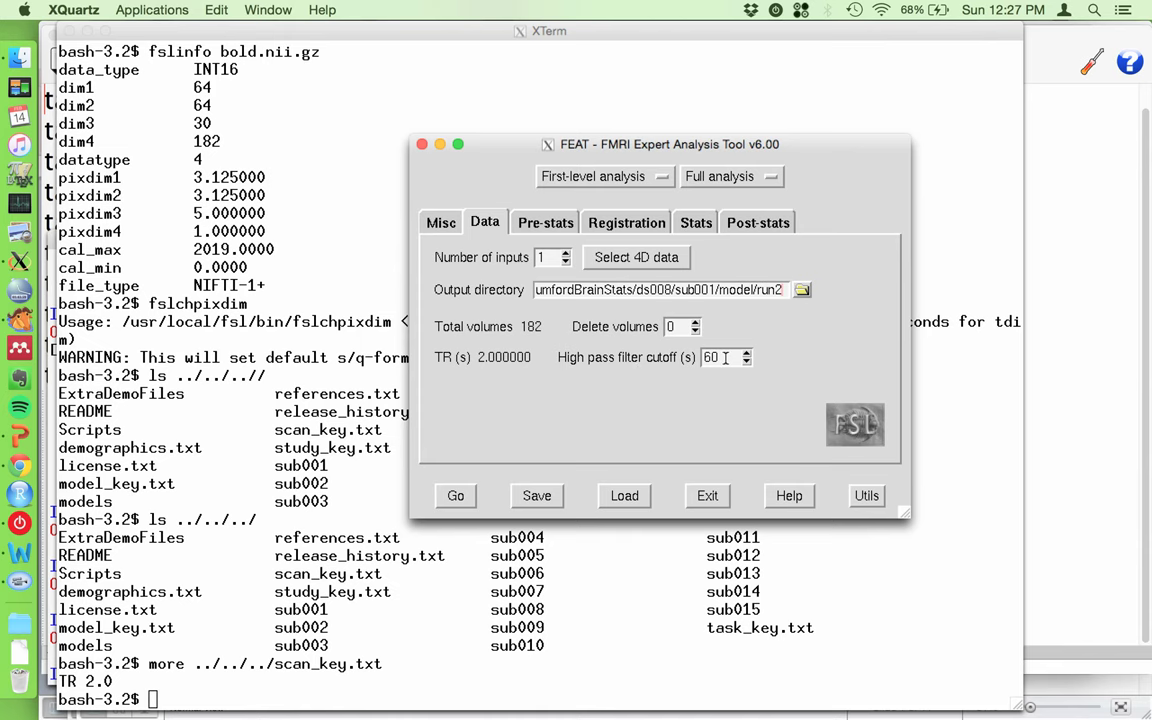
Step: Set the high pass filter cutoff to 100 s
{"action": "mouse_move", "coordinate": [725, 357]}
{"action": "double_click", "coordinate": [709, 357]}
{"action": "type", "text": "100"}
Step: Enable B0 unwarping in the pre-stats settings to inspect its fieldmap parameters, and disable it again
{"action": "left_click", "coordinate": [537, 224]}
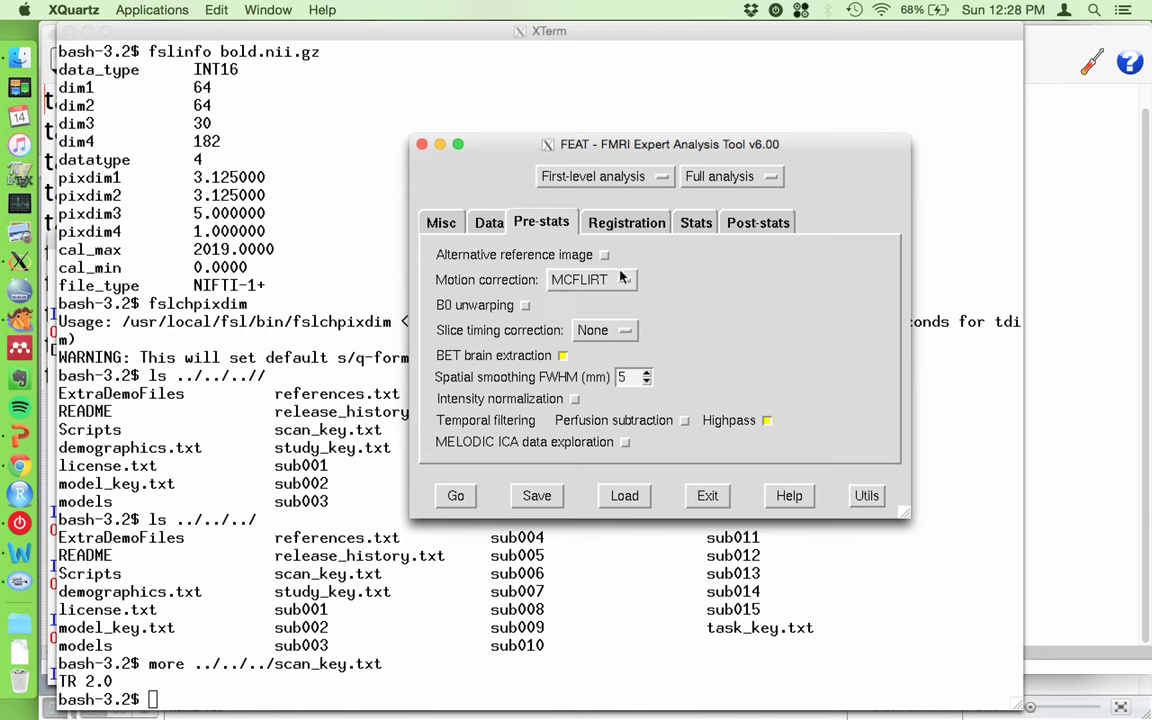
{"action": "mouse_move", "coordinate": [588, 292]}
{"action": "left_click", "coordinate": [523, 306]}
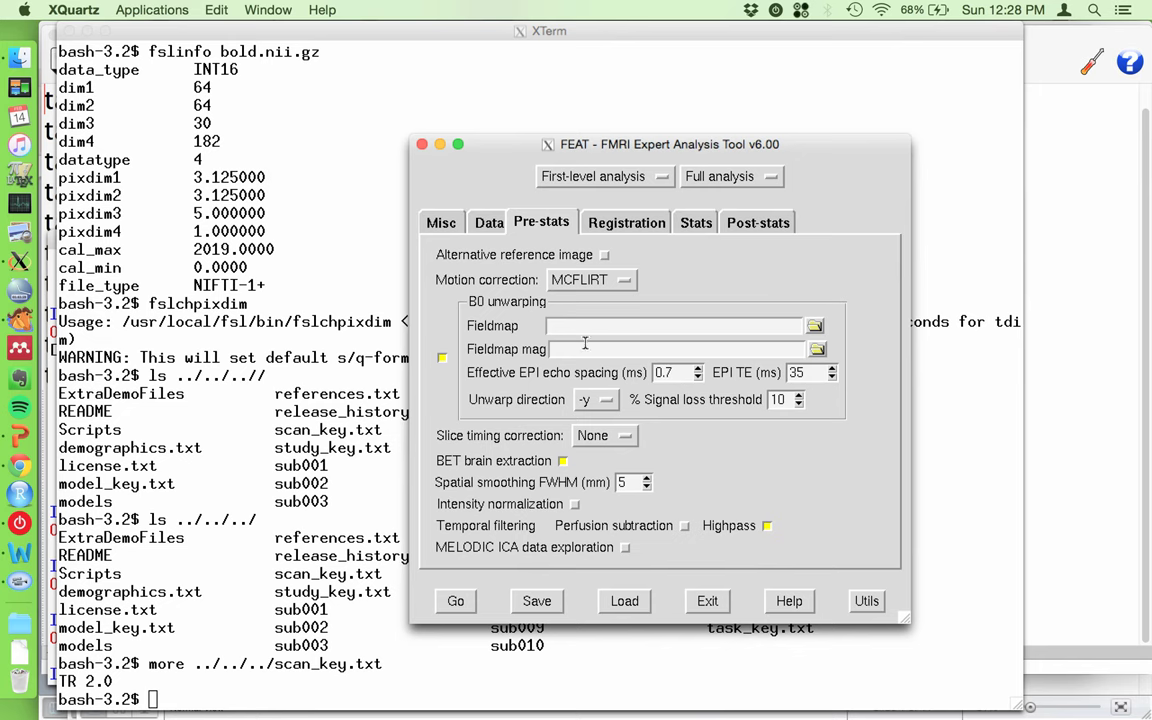
{"action": "mouse_move", "coordinate": [629, 348]}
{"action": "mouse_move", "coordinate": [718, 326]}
{"action": "left_click", "coordinate": [442, 358]}
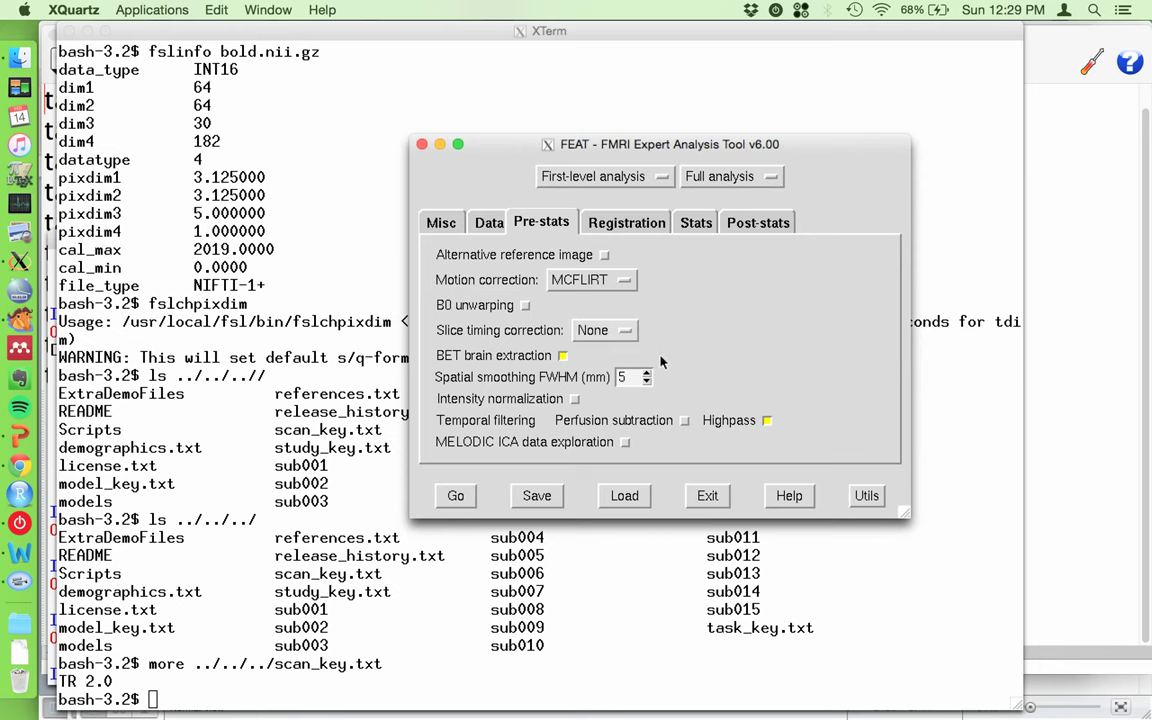
Step: Examine the available slice timing correction options, keeping None selected
{"action": "left_click", "coordinate": [600, 330]}
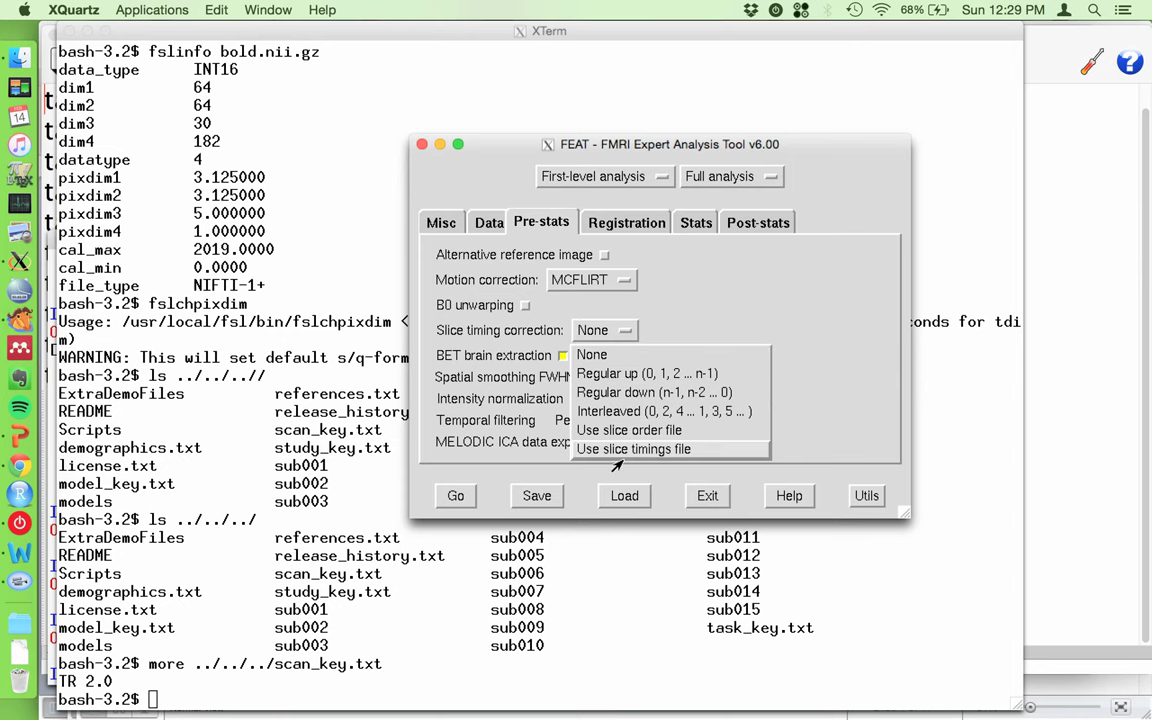
{"action": "left_click", "coordinate": [746, 303]}
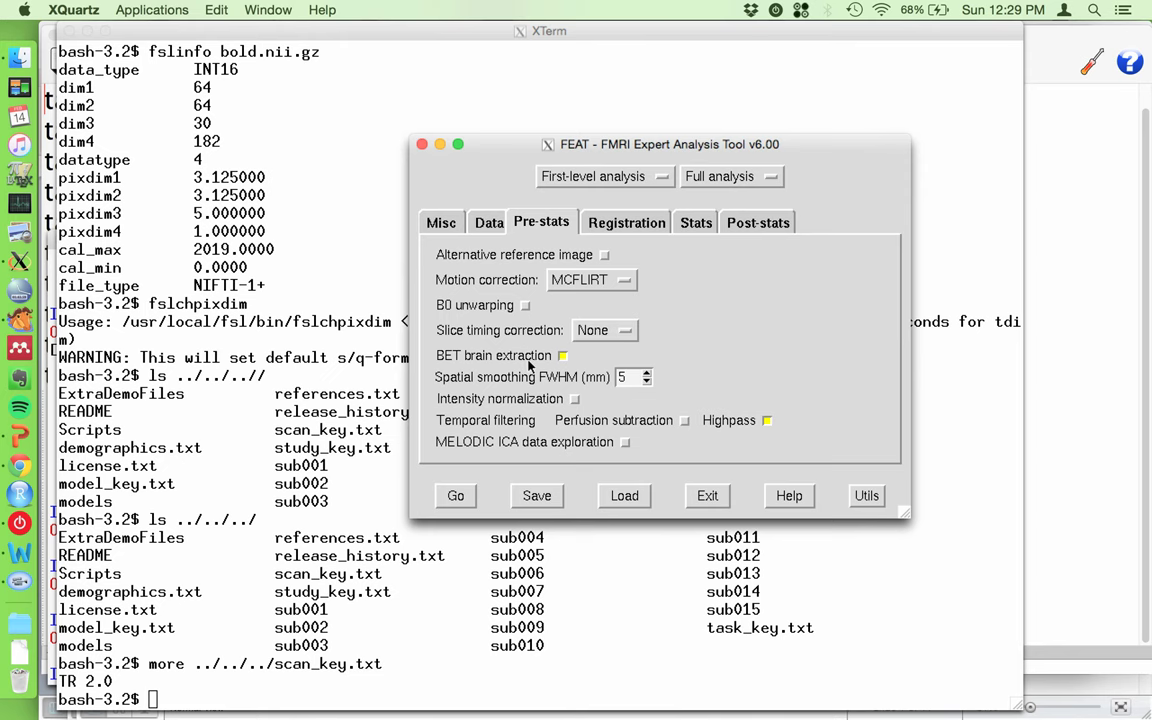
{"action": "mouse_move", "coordinate": [528, 367]}
Step: Choose highres001_brain.nii.gz from sub001's anatomy folder as the main structural image for registration
{"action": "left_click", "coordinate": [632, 228]}
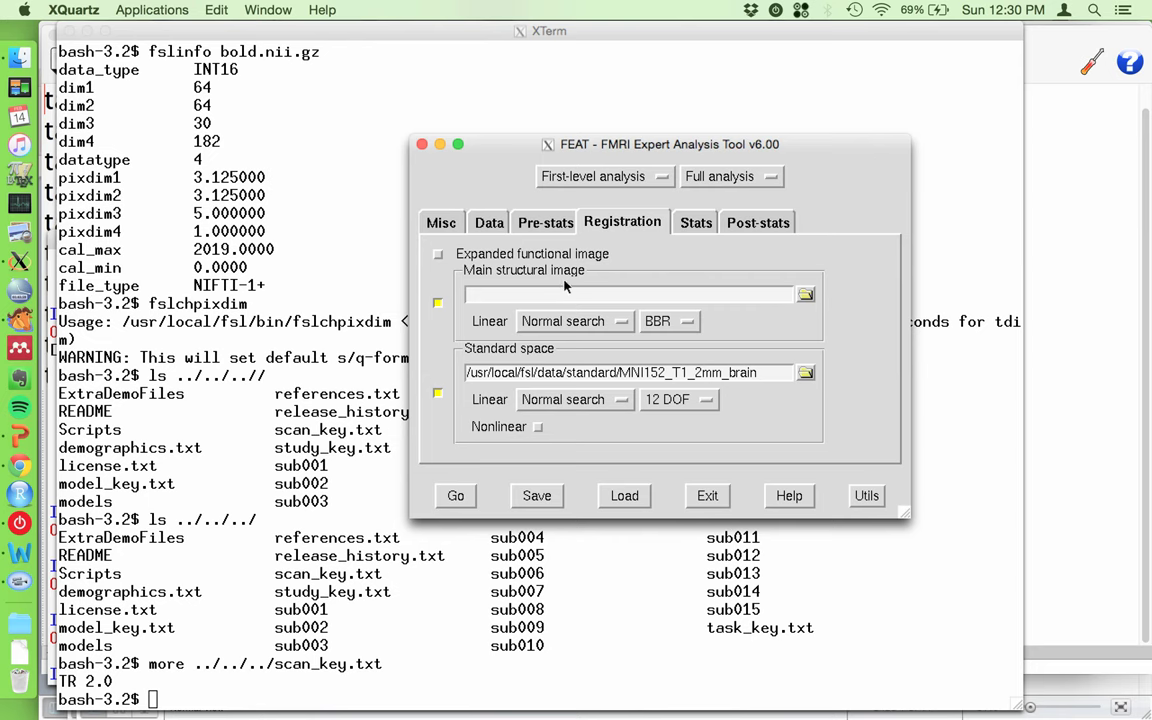
{"action": "left_click", "coordinate": [805, 296]}
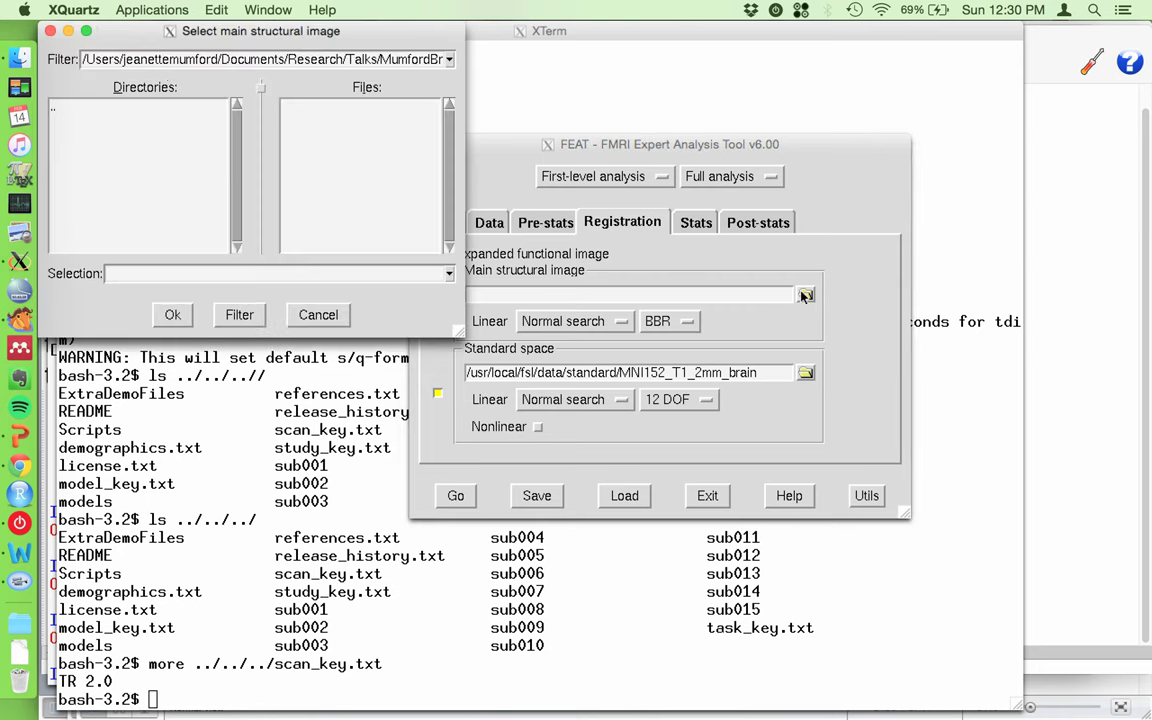
{"action": "double_click", "coordinate": [53, 115]}
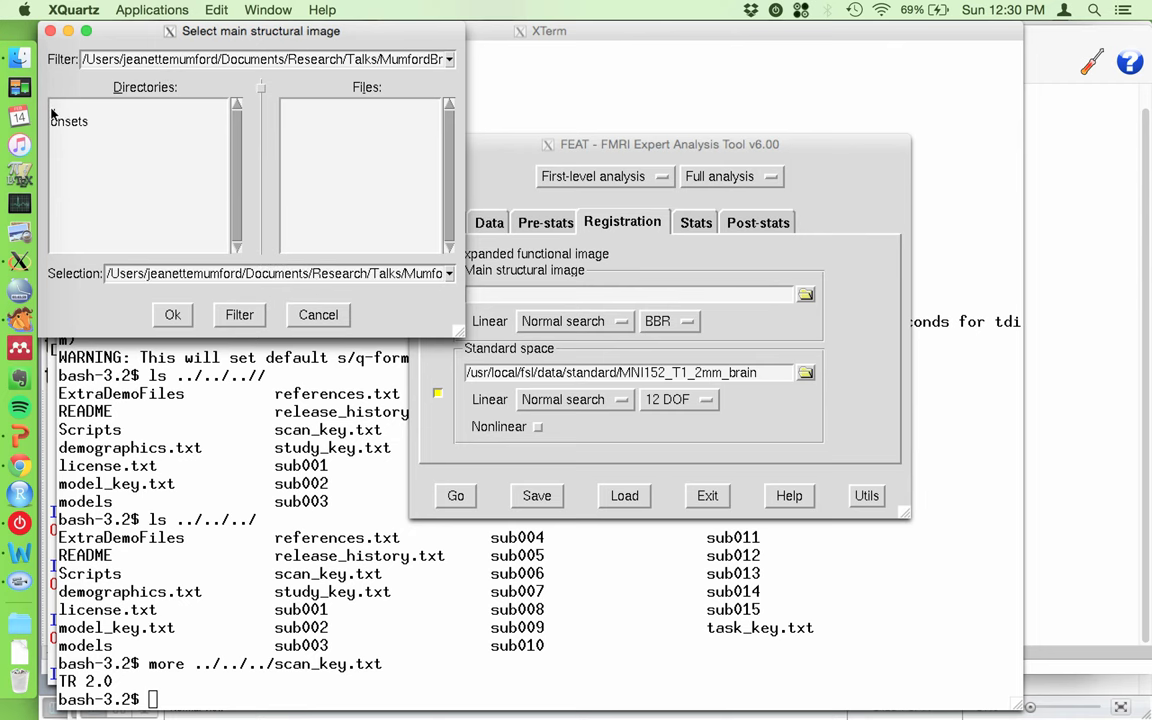
{"action": "double_click", "coordinate": [53, 115]}
{"action": "double_click", "coordinate": [53, 115]}
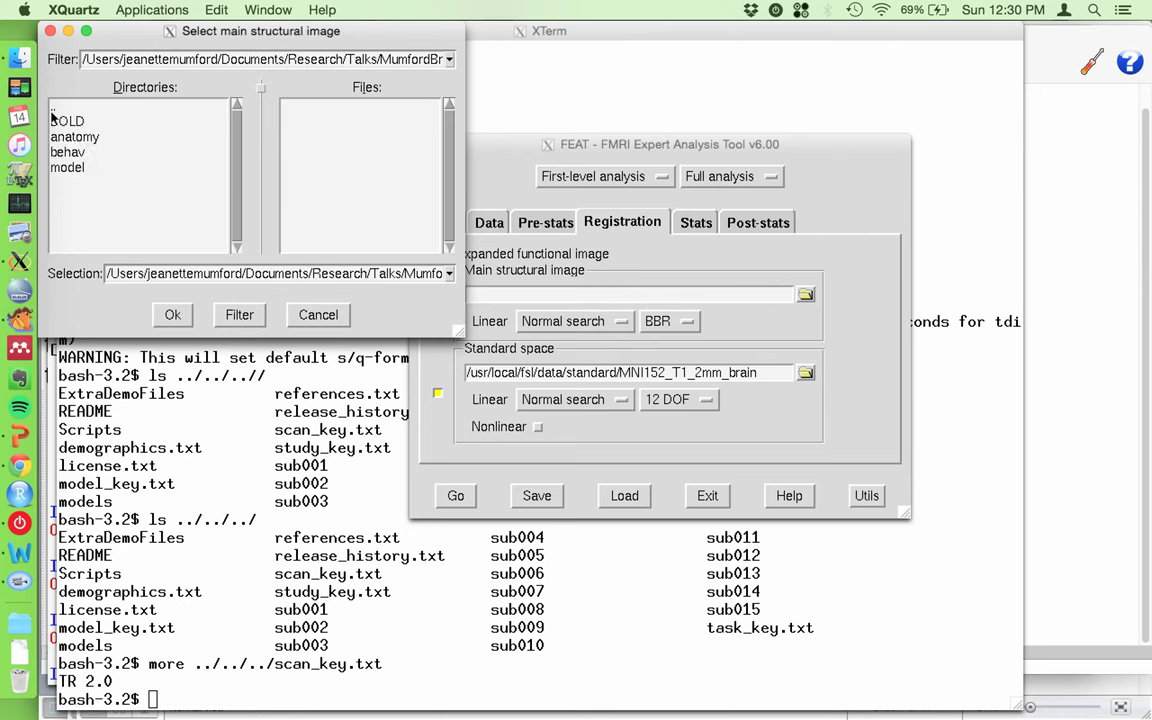
{"action": "double_click", "coordinate": [82, 136]}
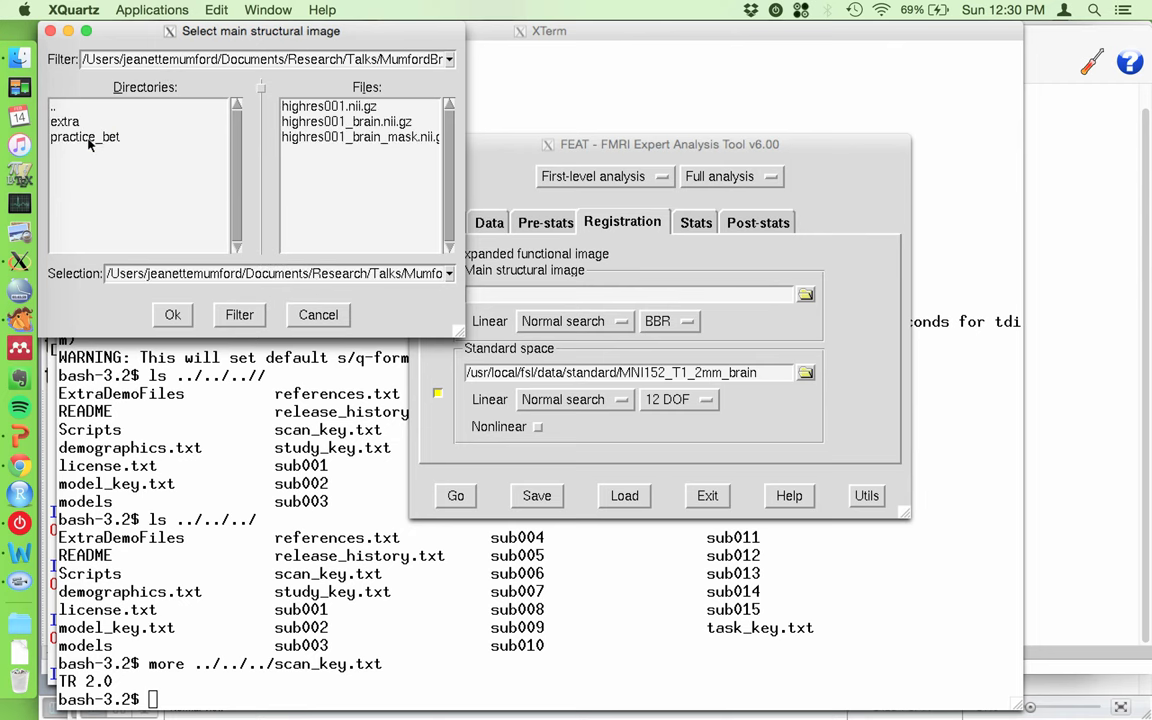
{"action": "double_click", "coordinate": [372, 124]}
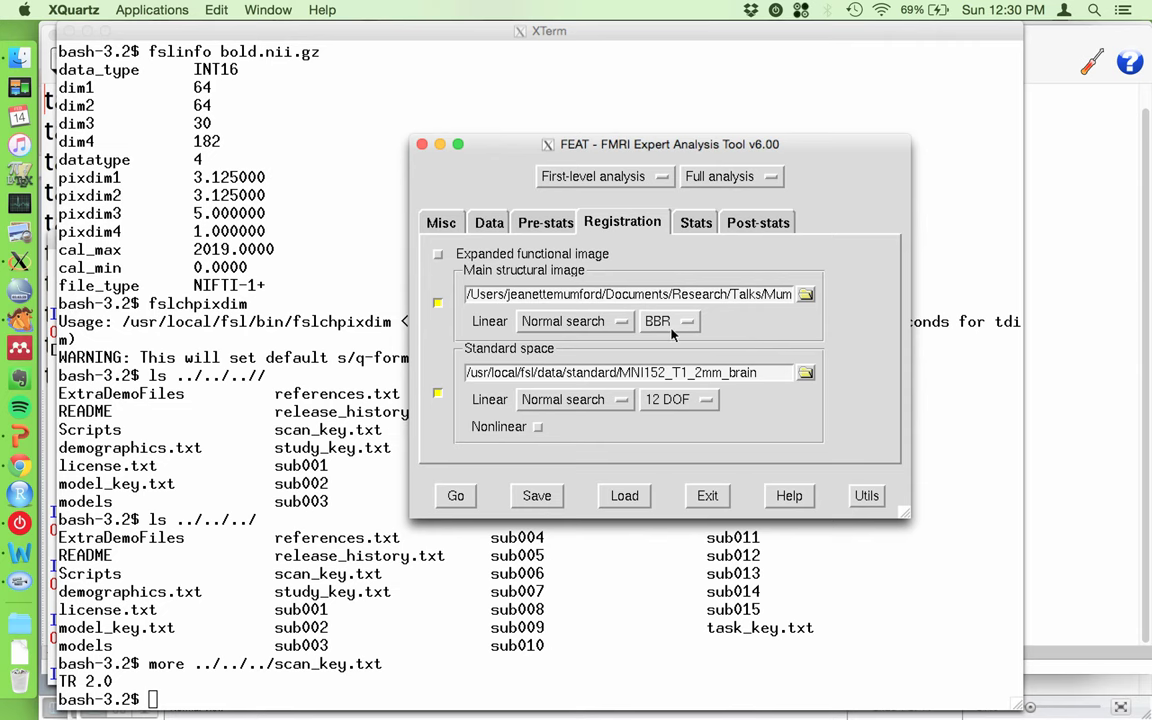
Step: Turn off the balloon help in the miscellaneous settings and return to the registration settings
{"action": "mouse_move", "coordinate": [675, 332]}
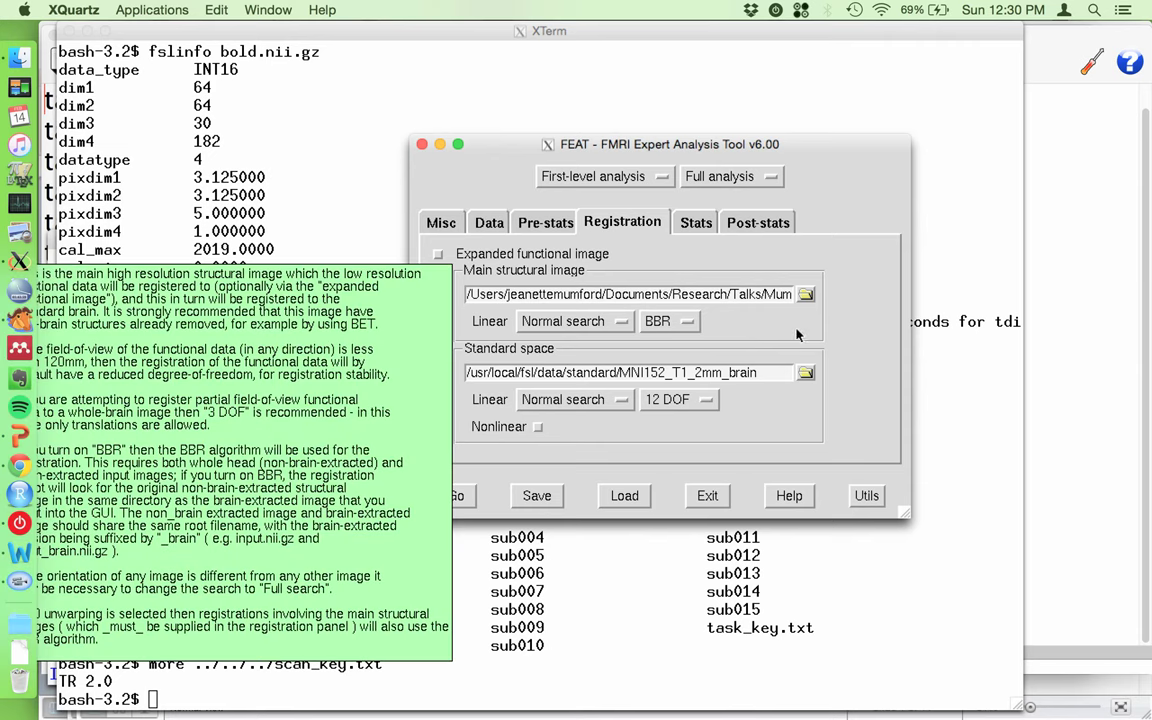
{"action": "left_click", "coordinate": [442, 222]}
{"action": "left_click", "coordinate": [441, 256]}
{"action": "left_click", "coordinate": [626, 222]}
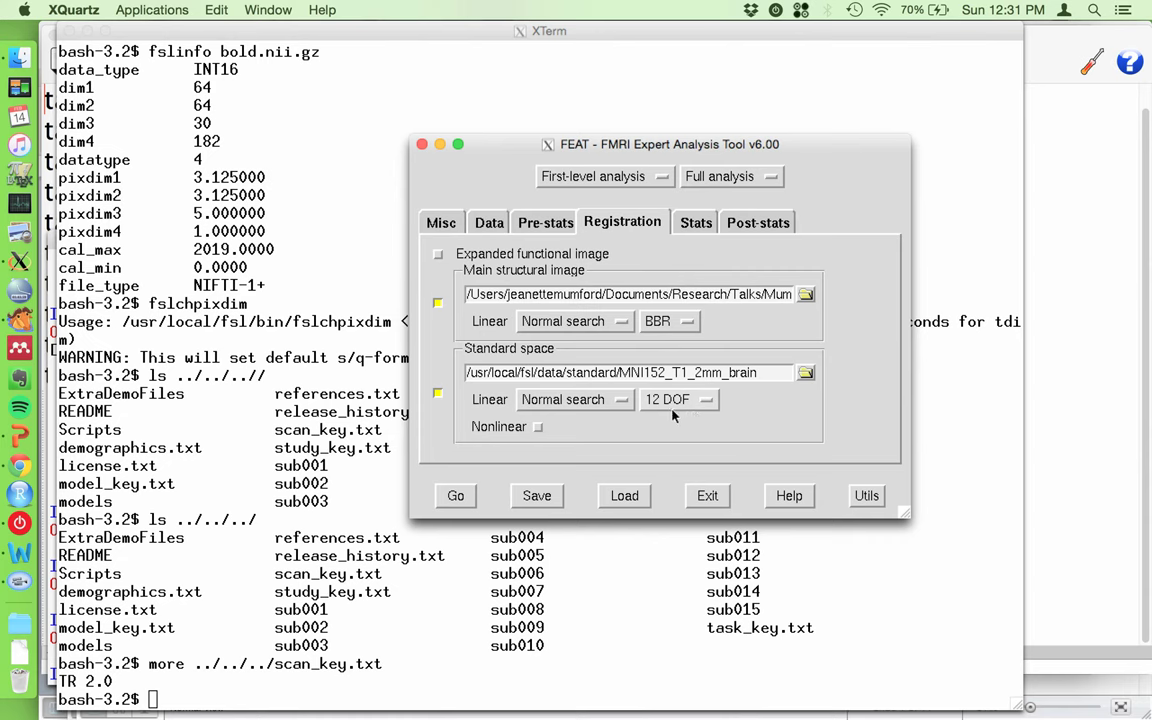
Step: Enable nonlinear registration to standard space, and check the file name at the end of the main structural image path
{"action": "left_click", "coordinate": [538, 427]}
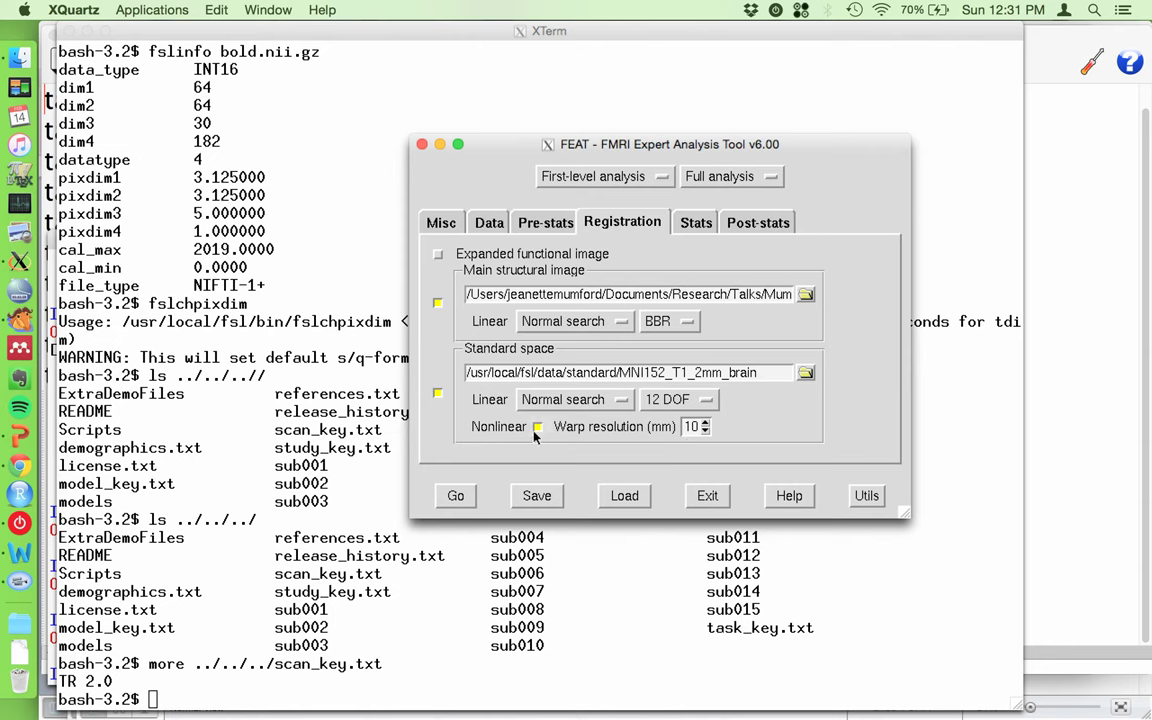
{"action": "left_click_drag", "start_coordinate": [628, 294], "coordinate": [859, 297]}
{"action": "left_click", "coordinate": [688, 294]}
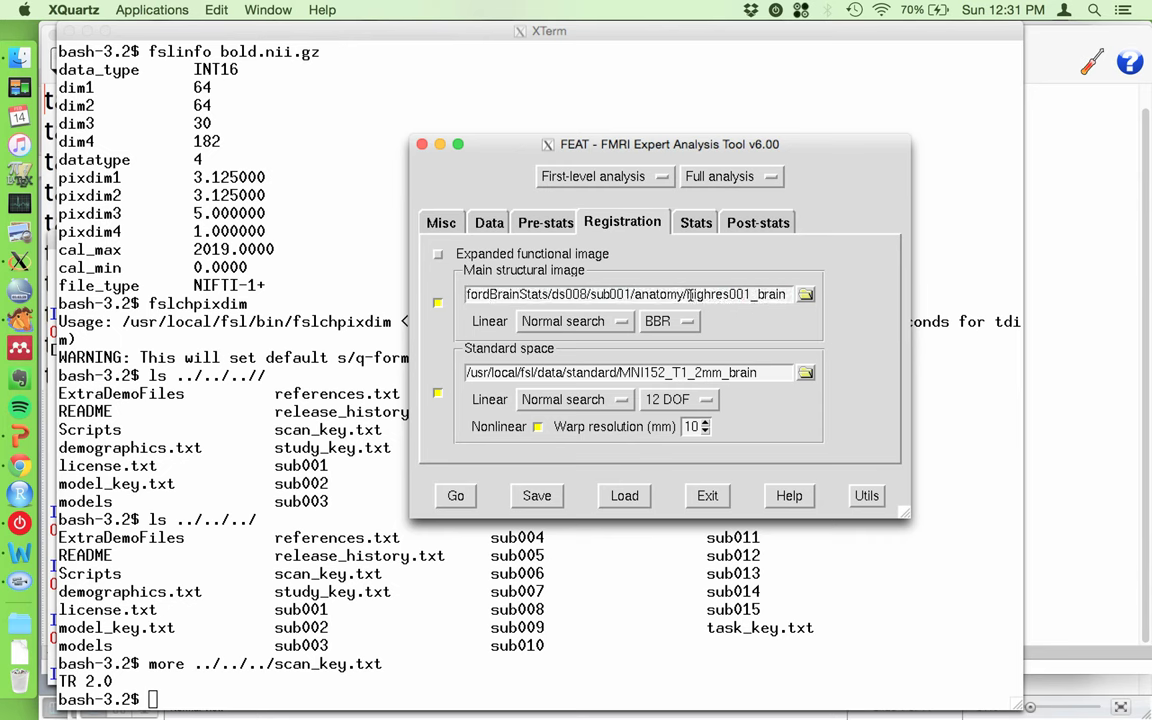
{"action": "left_click_drag", "start_coordinate": [691, 294], "coordinate": [757, 293]}
{"action": "left_click", "coordinate": [757, 293]}
Step: Include Standard + Extended Motion Parameters in the stats settings, after reviewing the motion options and the pre-stats settings
{"action": "left_click", "coordinate": [694, 227]}
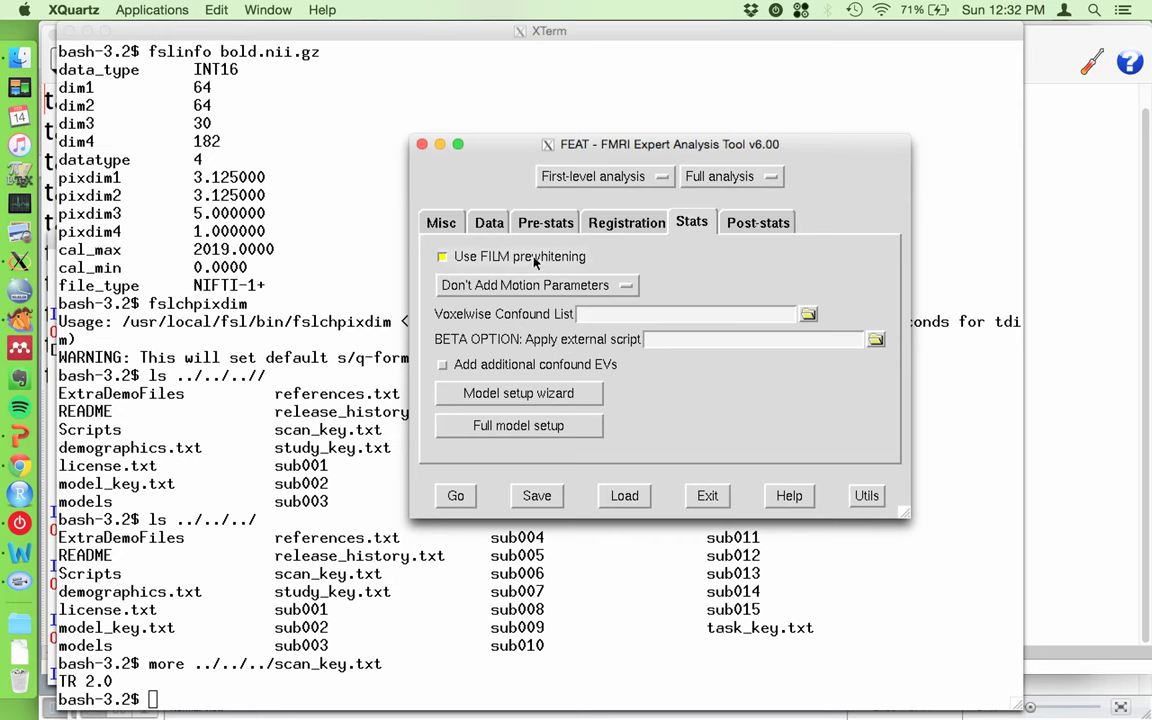
{"action": "left_click", "coordinate": [620, 288]}
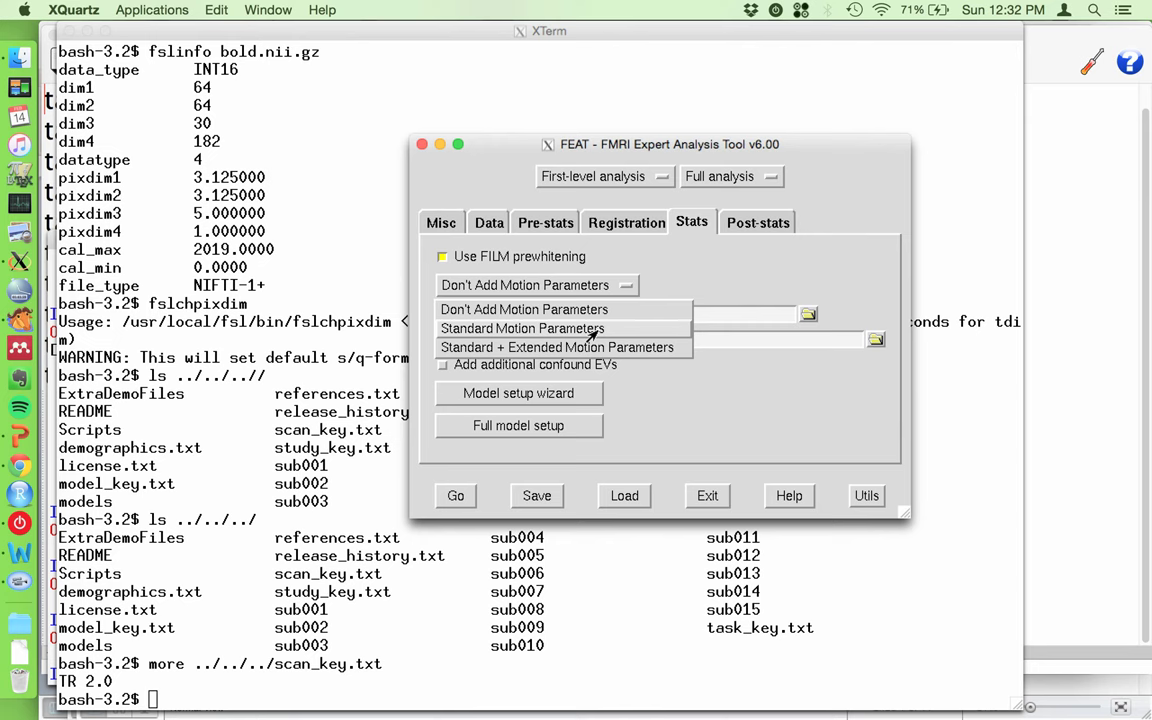
{"action": "left_click", "coordinate": [707, 245]}
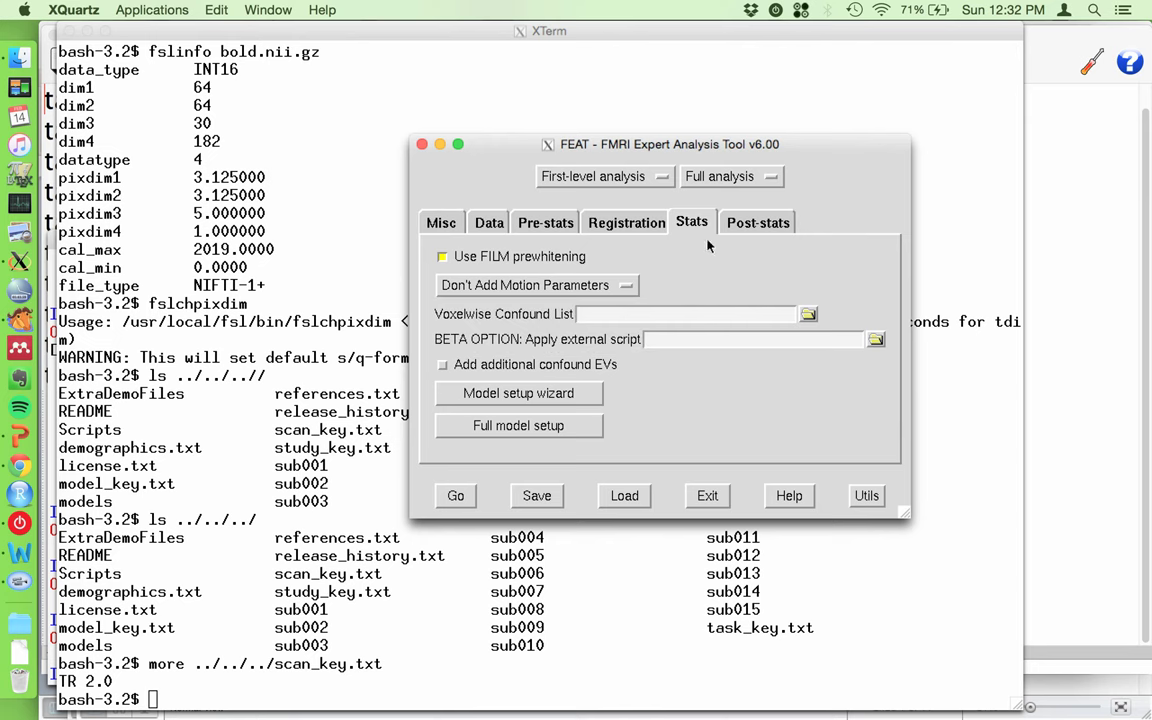
{"action": "left_click", "coordinate": [537, 224]}
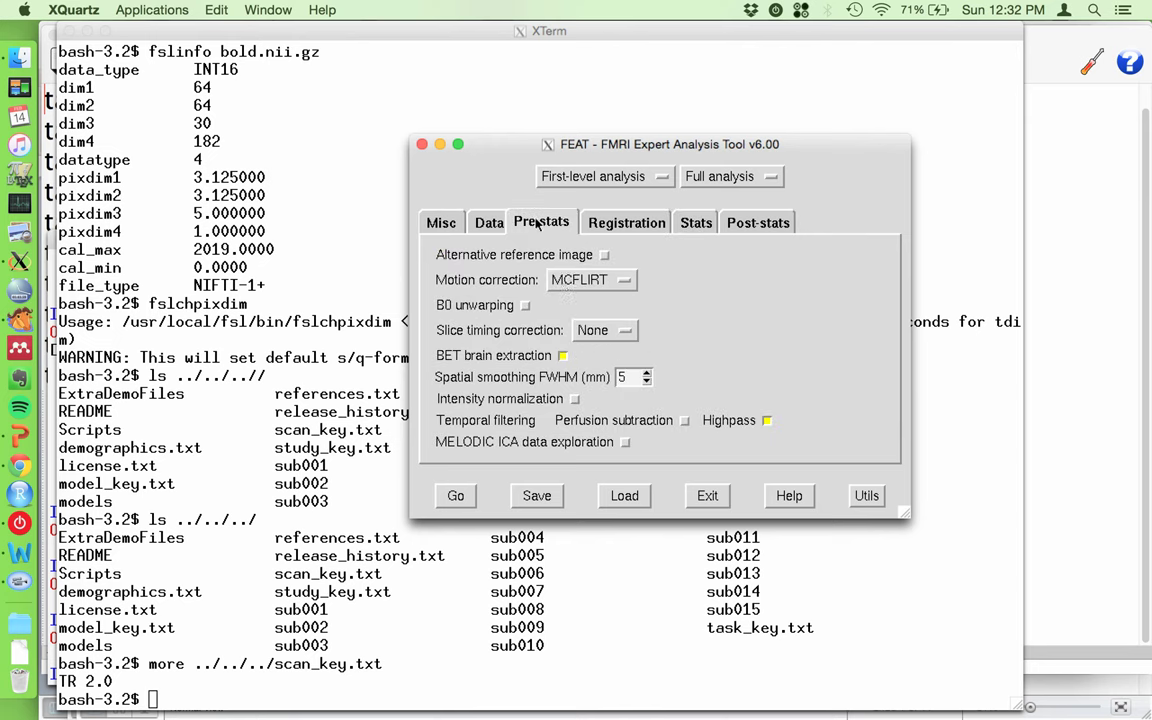
{"action": "left_click", "coordinate": [698, 226]}
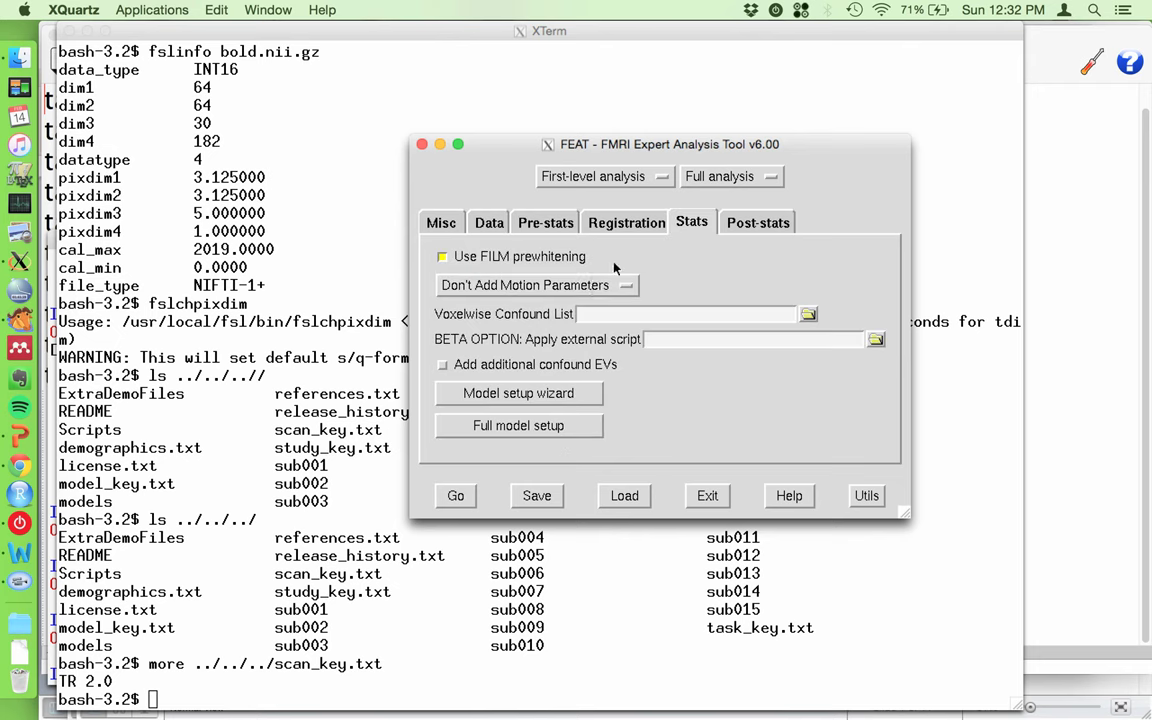
{"action": "left_click", "coordinate": [536, 285]}
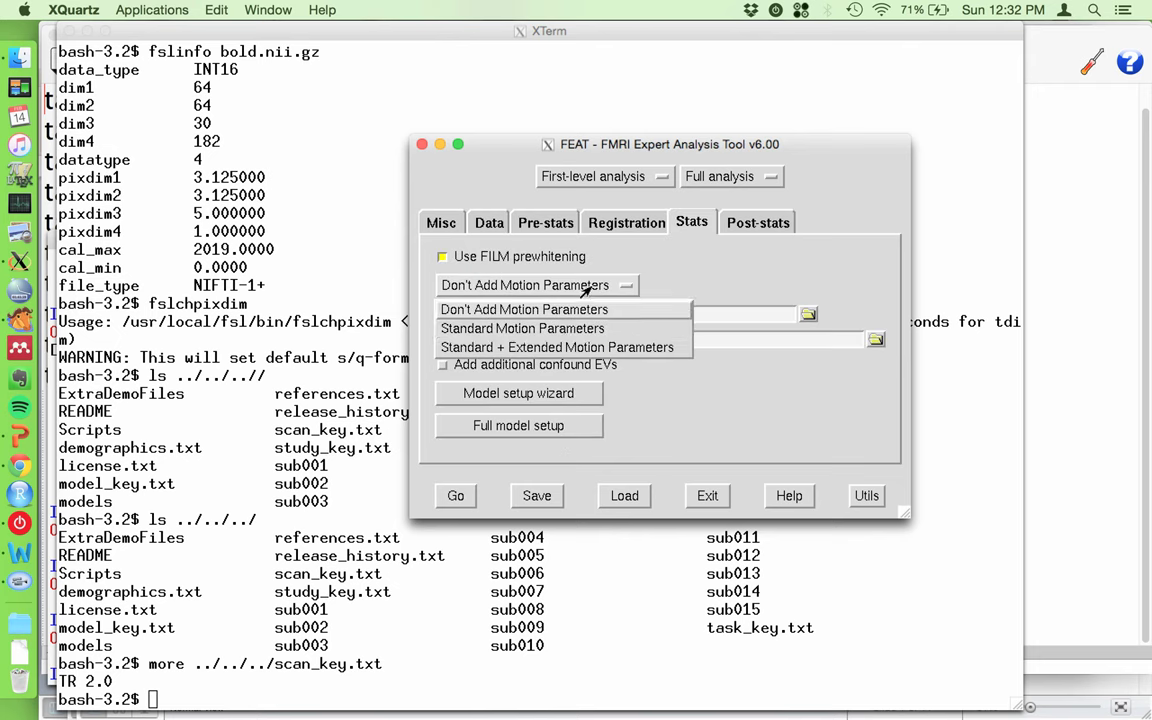
{"action": "left_click", "coordinate": [568, 347]}
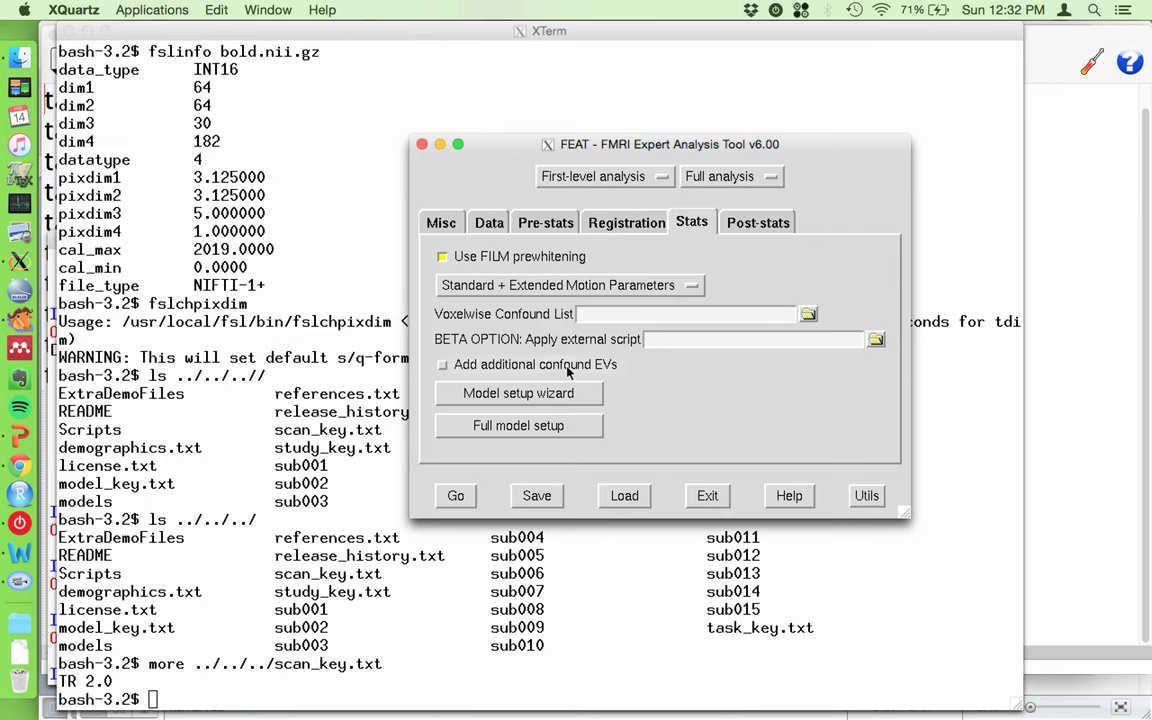
Step: Add additional confound EVs using confound.txt from the motion_assess folder of sub001's BOLD task001_run002
{"action": "left_click", "coordinate": [443, 366]}
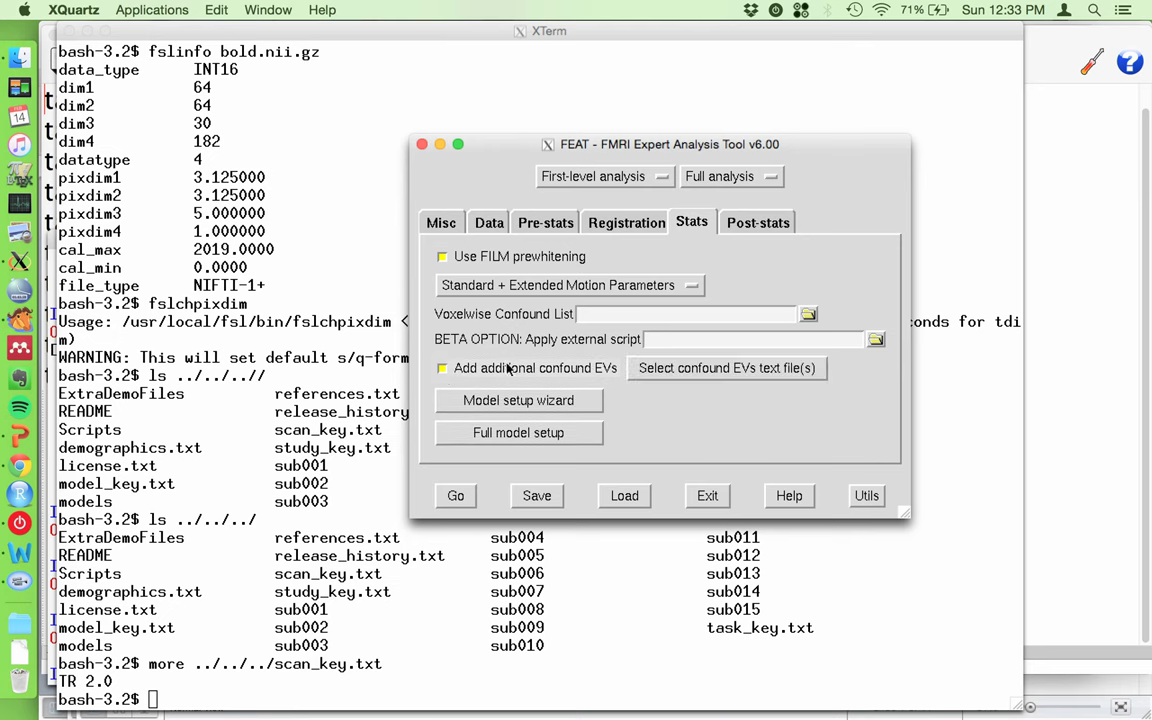
{"action": "left_click", "coordinate": [717, 370]}
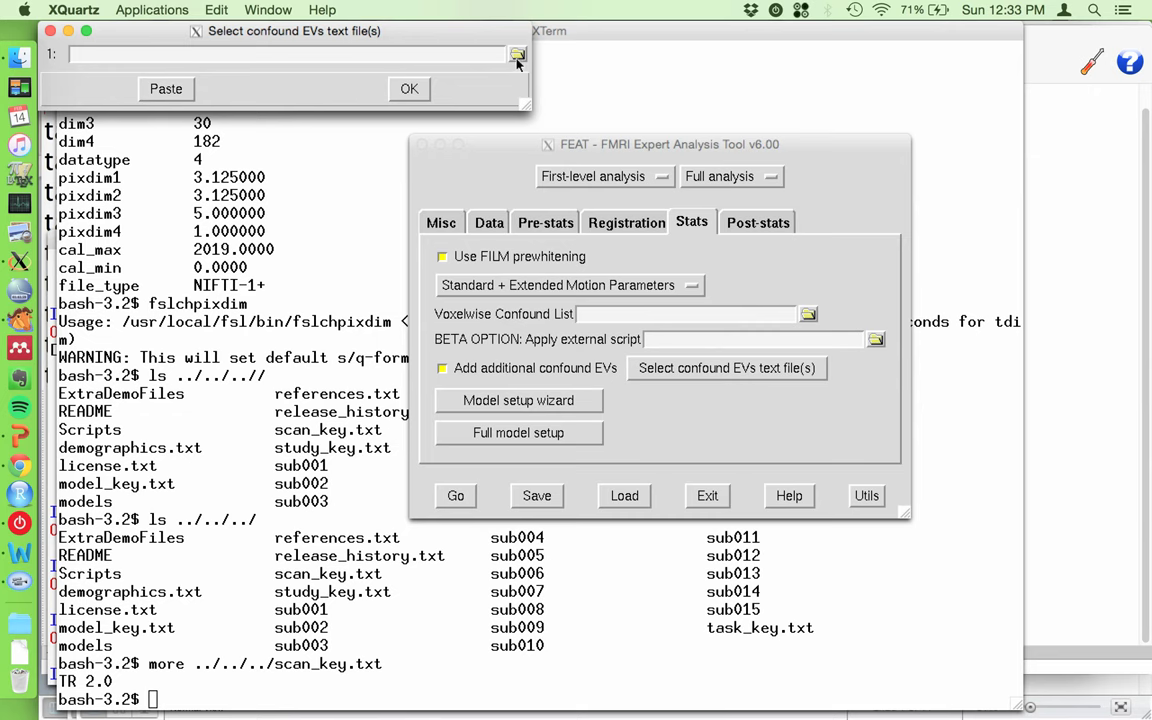
{"action": "left_click", "coordinate": [517, 54]}
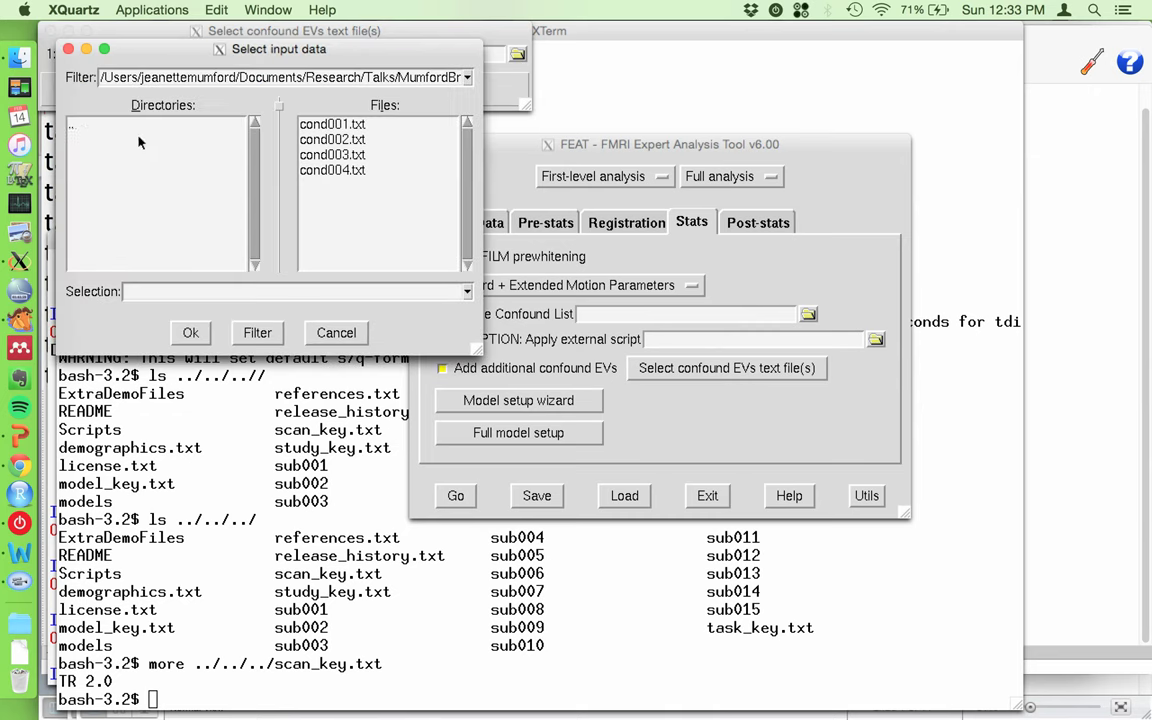
{"action": "double_click", "coordinate": [74, 129]}
{"action": "double_click", "coordinate": [74, 129]}
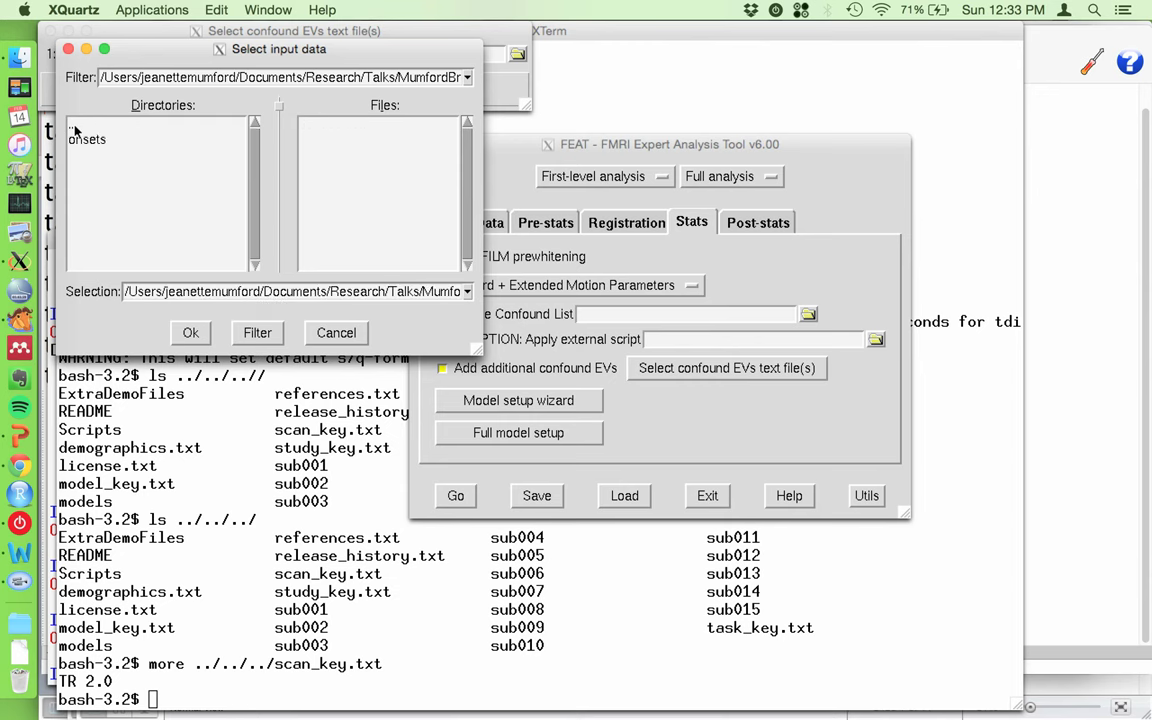
{"action": "double_click", "coordinate": [74, 129]}
{"action": "double_click", "coordinate": [74, 129]}
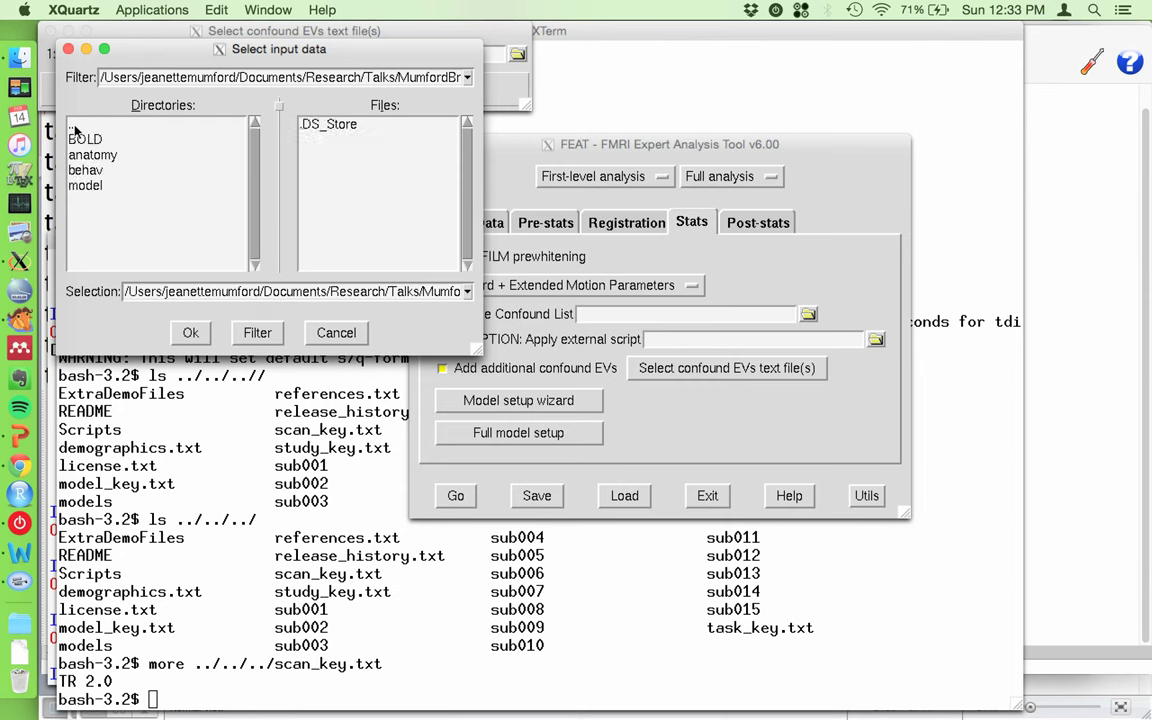
{"action": "double_click", "coordinate": [76, 139]}
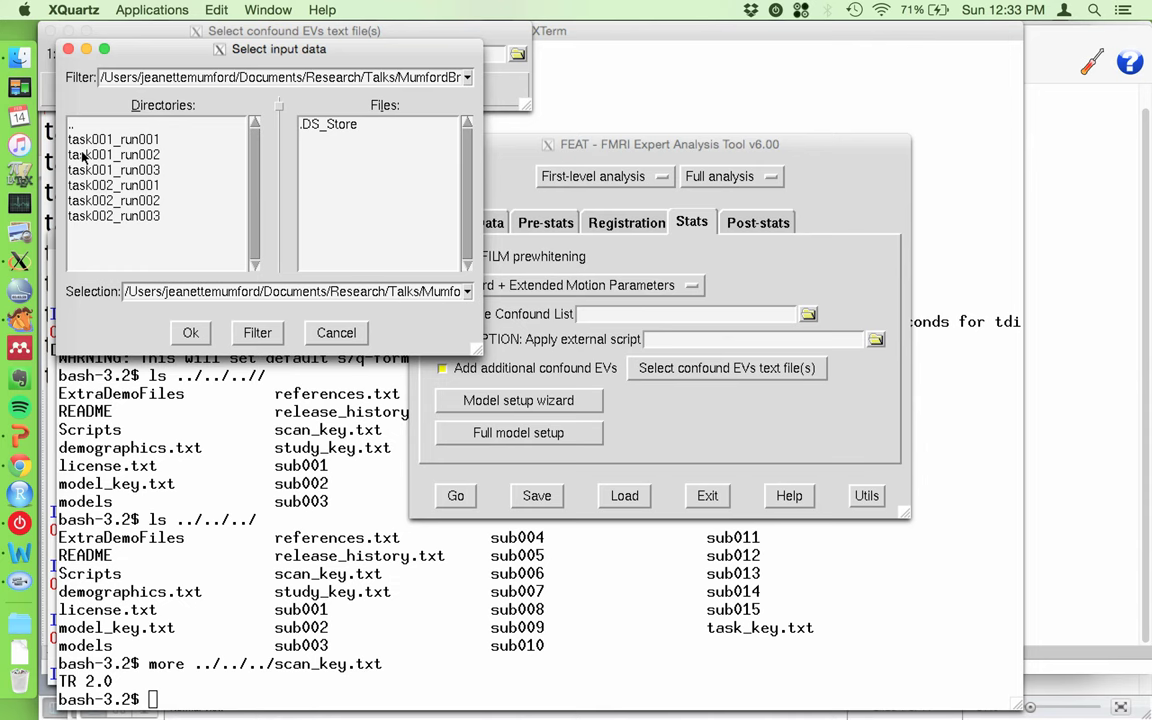
{"action": "double_click", "coordinate": [83, 155]}
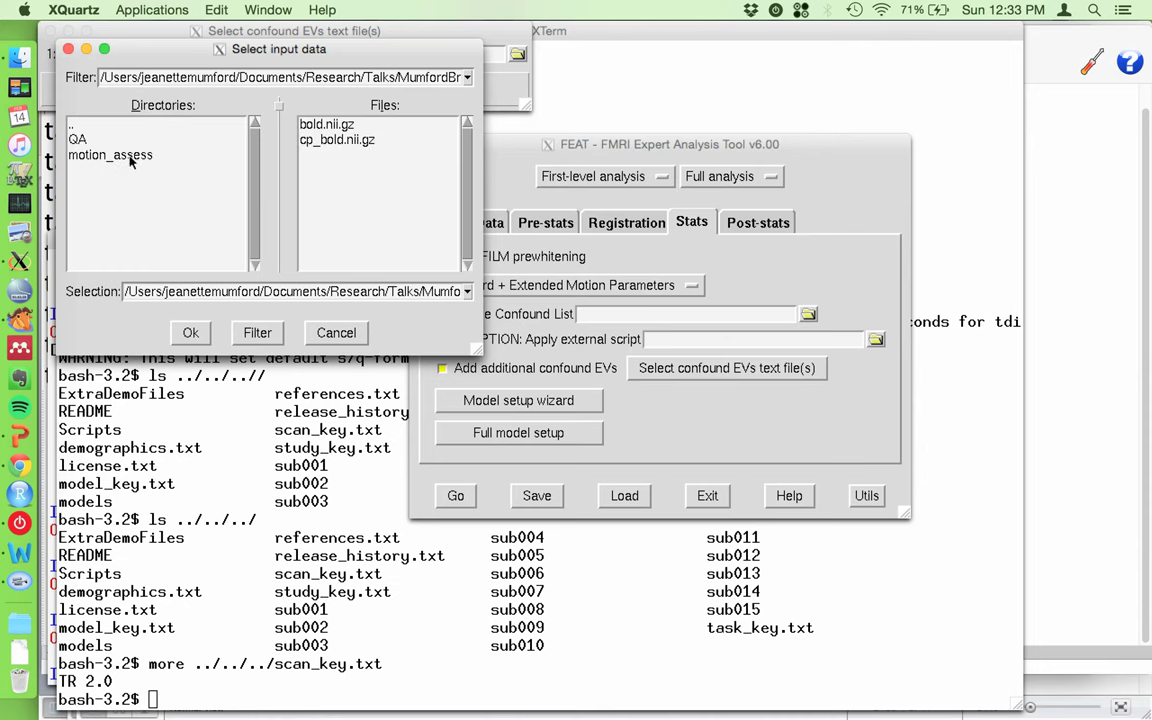
{"action": "double_click", "coordinate": [128, 157]}
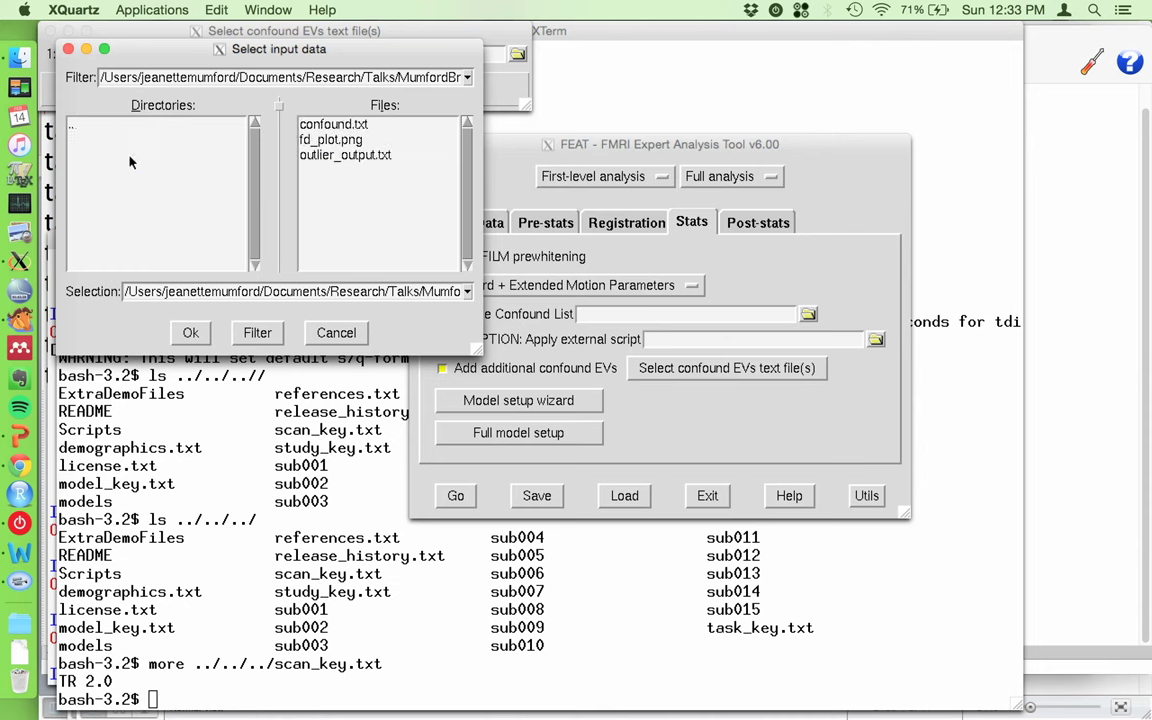
{"action": "double_click", "coordinate": [343, 123]}
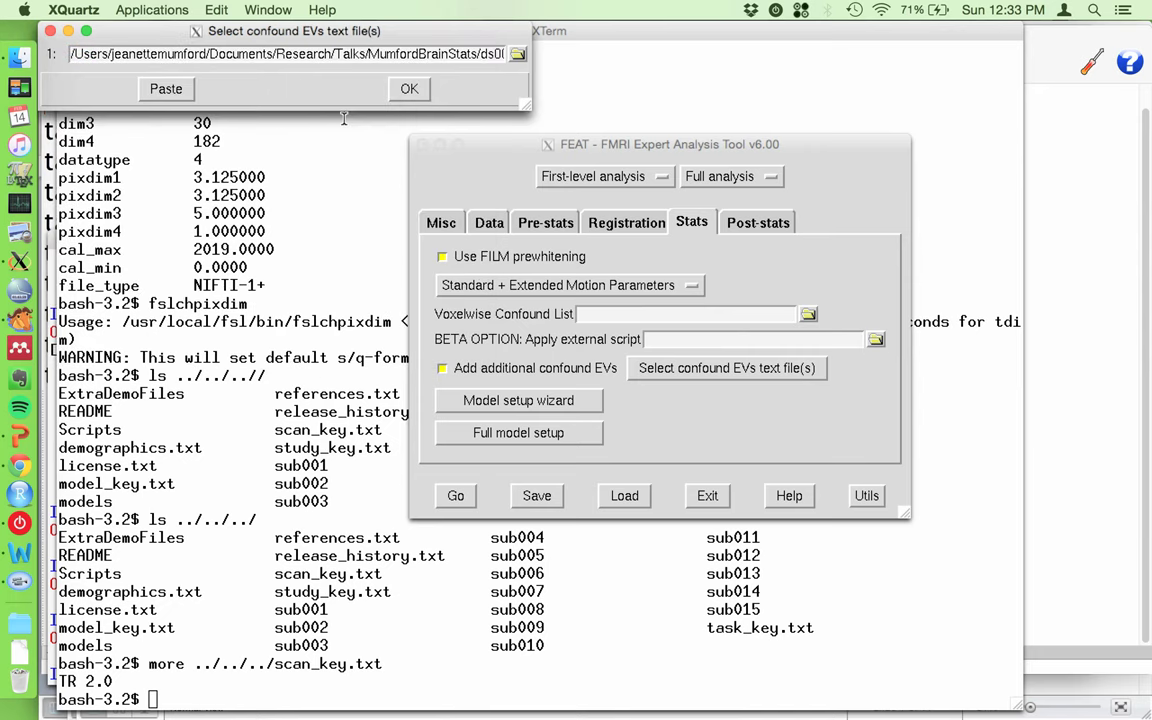
{"action": "left_click", "coordinate": [409, 90]}
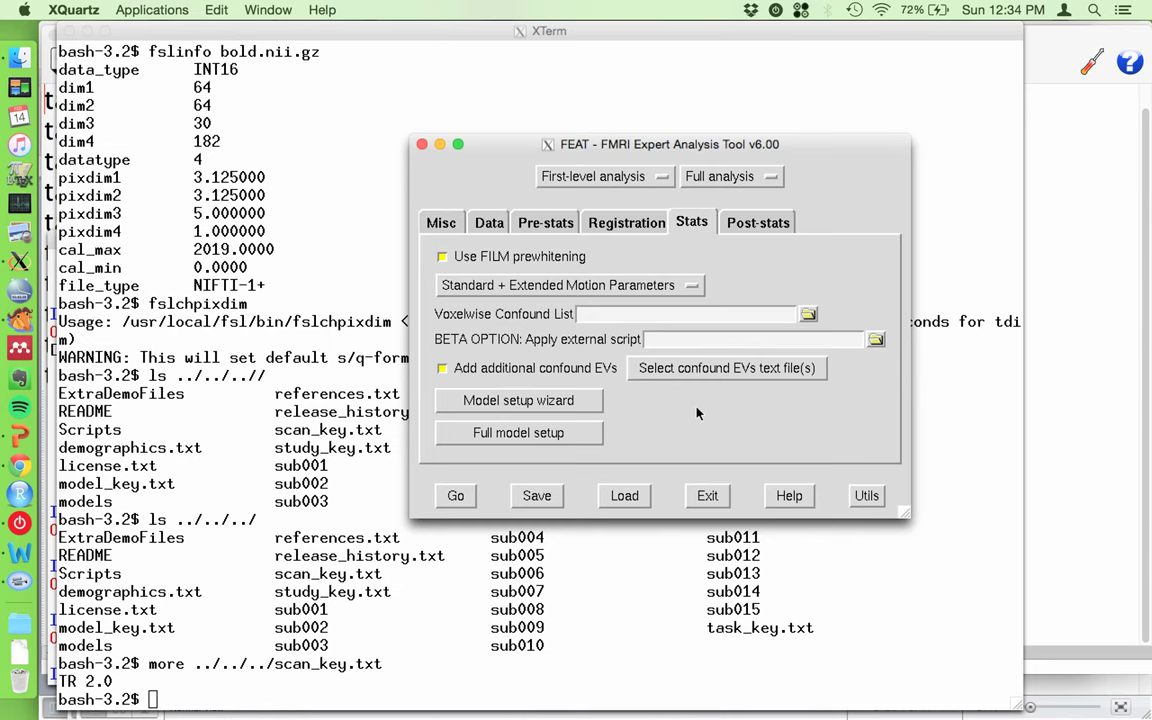
Step: Open the full model setup and set the number of original EVs to 4, matching the task001 conditions in condition_key.txt
{"action": "left_click", "coordinate": [556, 435]}
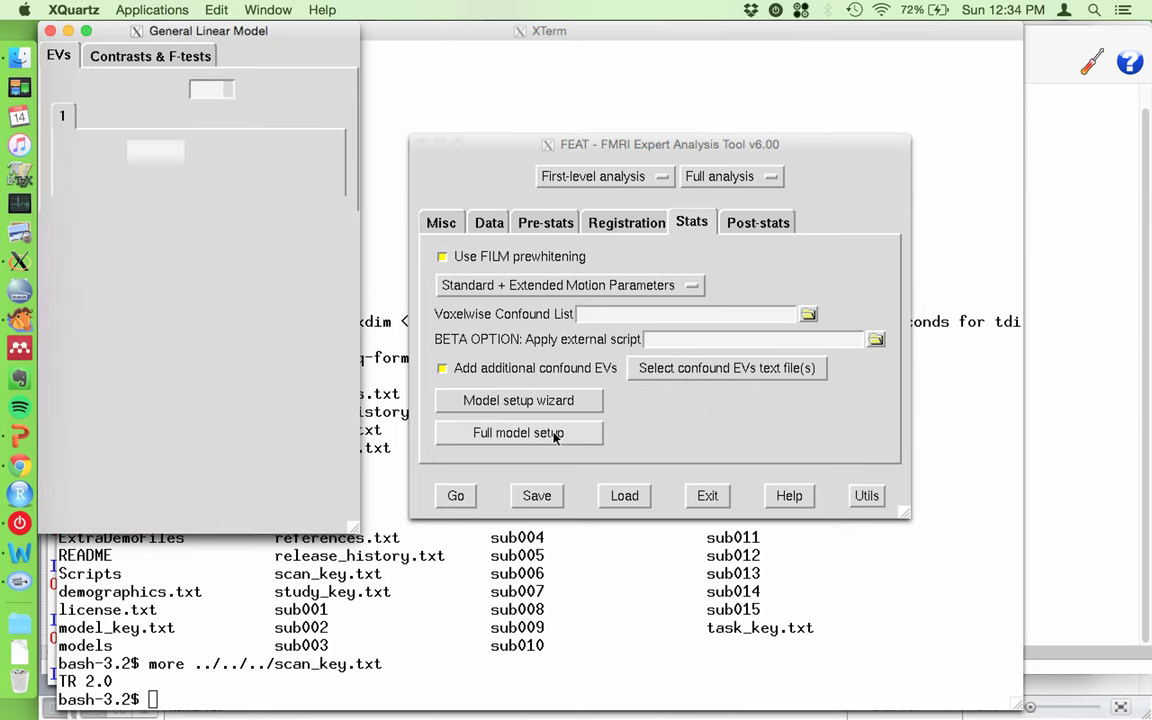
{"action": "left_click_drag", "start_coordinate": [254, 38], "coordinate": [730, 66]}
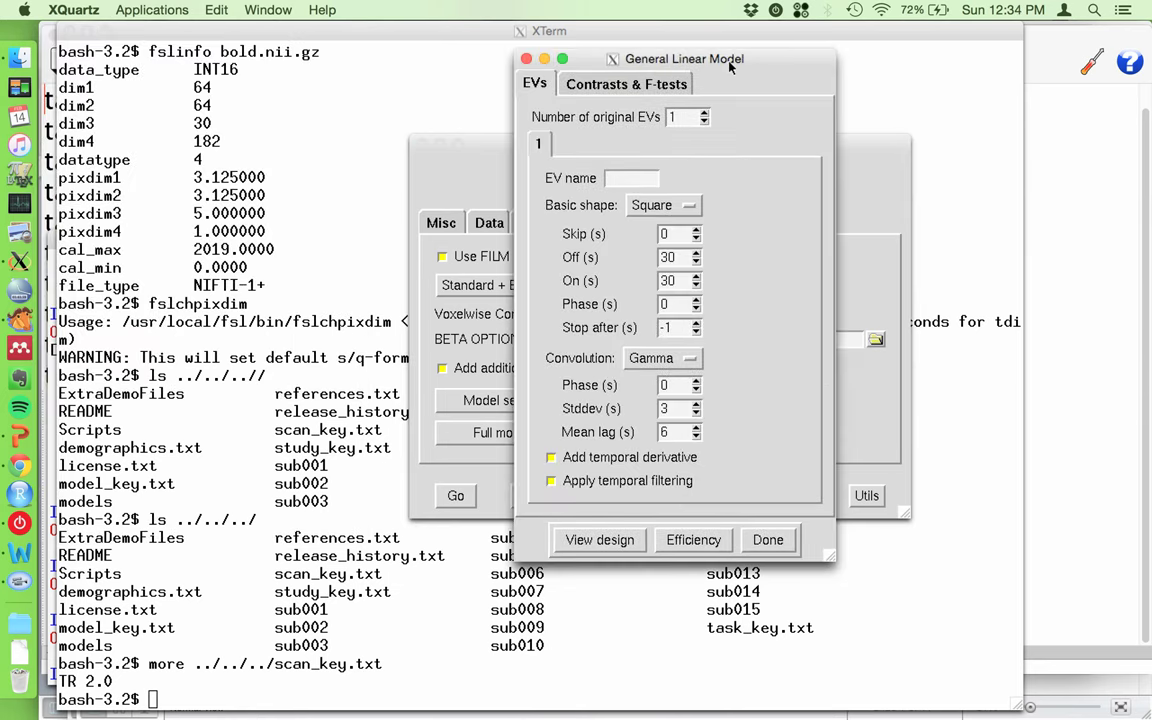
{"action": "key", "text": "super+Tab"}
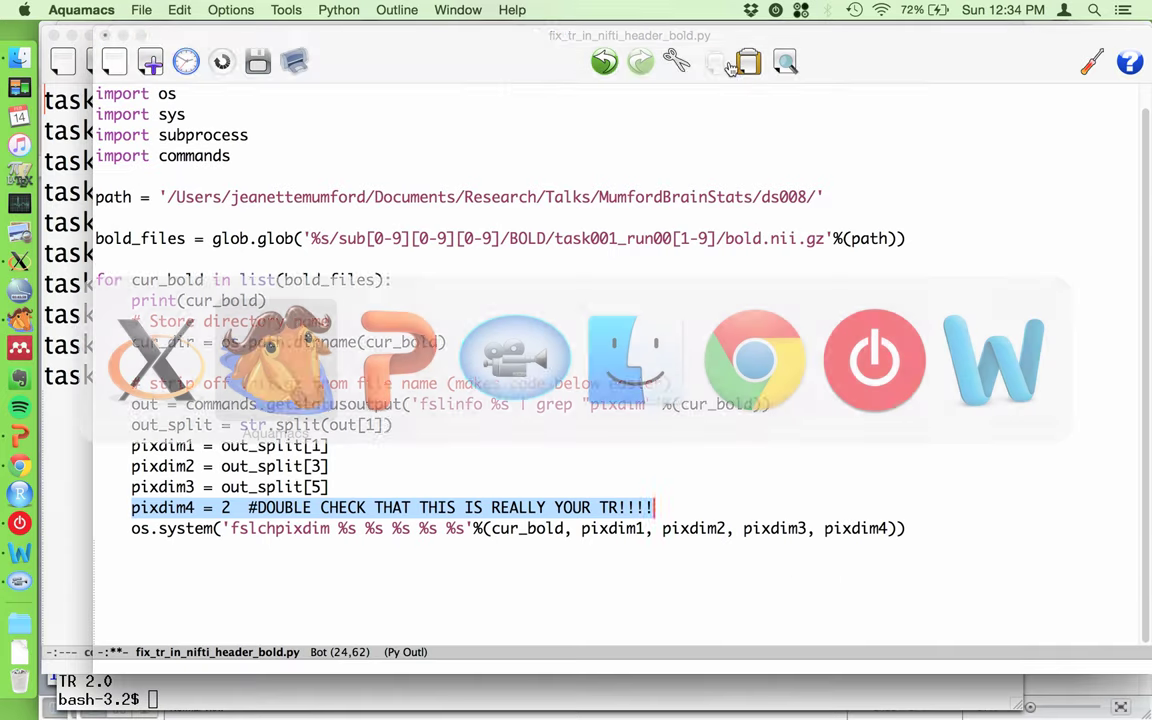
{"action": "key", "text": "super+grave"}
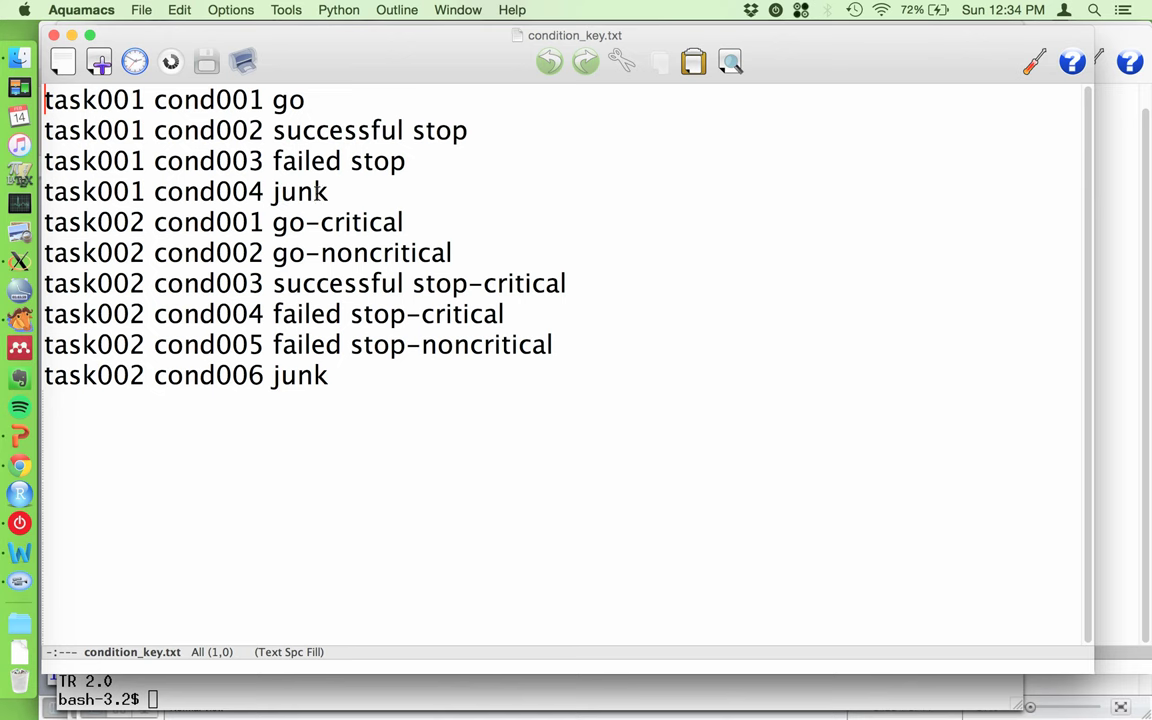
{"action": "key", "text": "super+Tab"}
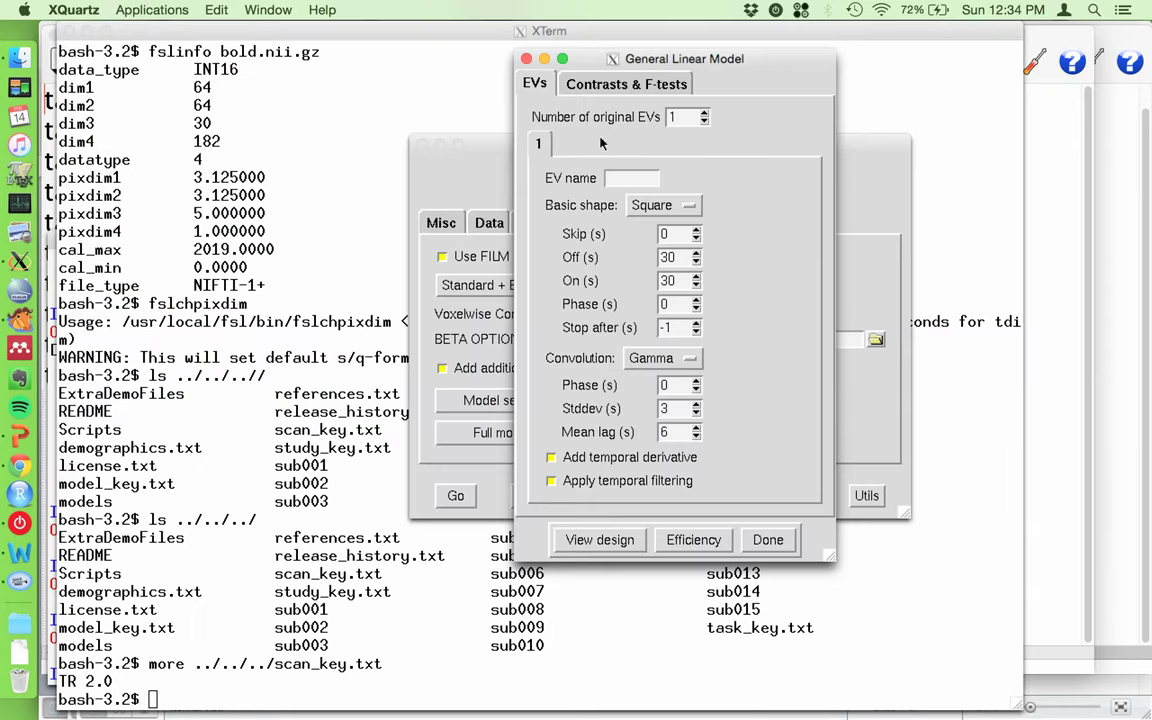
{"action": "left_click", "coordinate": [705, 115]}
{"action": "left_click", "coordinate": [705, 115]}
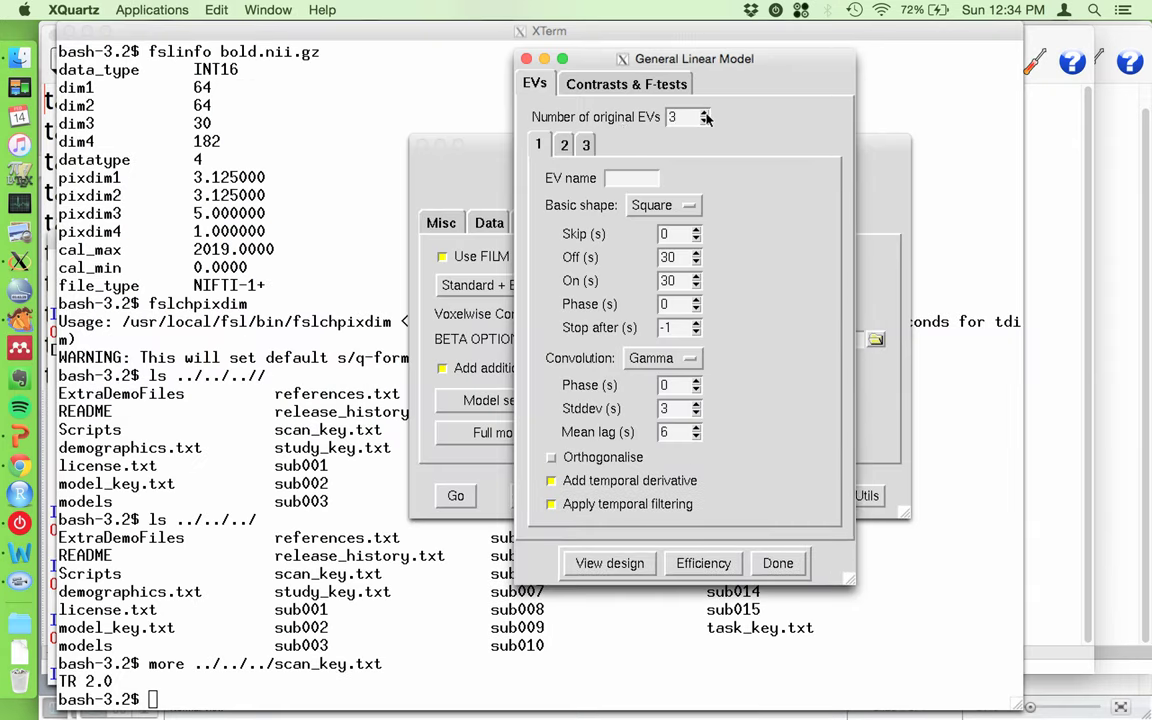
{"action": "left_click", "coordinate": [705, 115]}
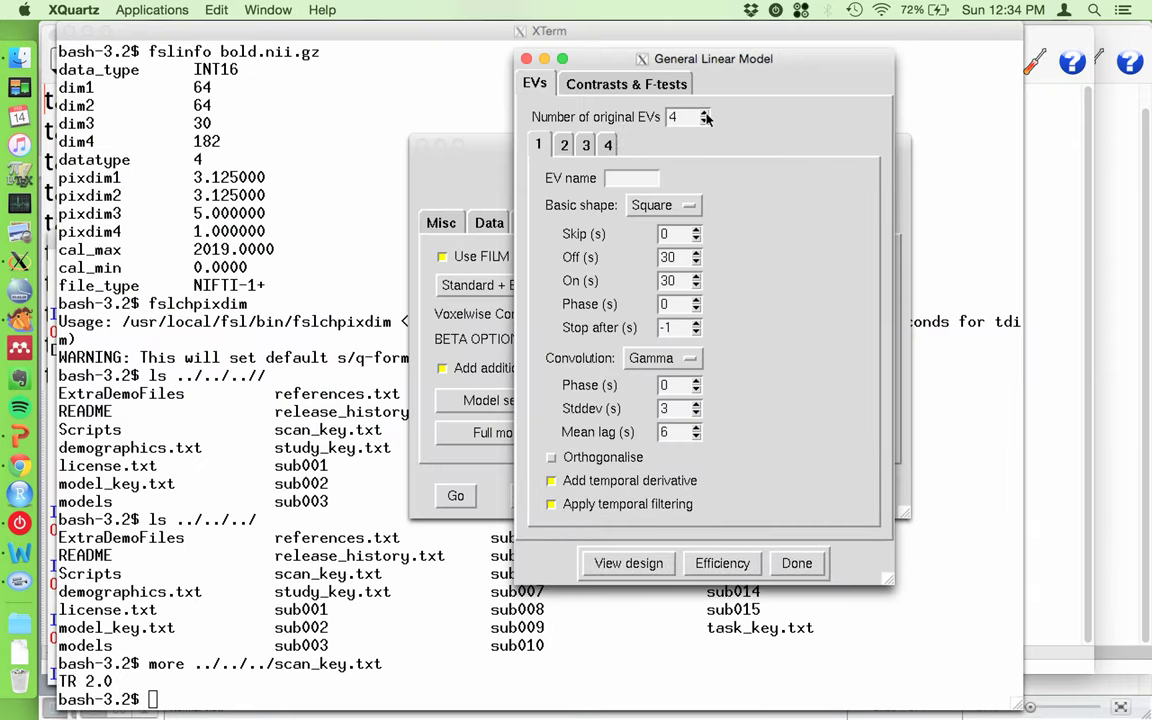
Step: Name EV 1 "go" as in condition_key.txt and set its basic shape to Custom (3 column format)
{"action": "left_click", "coordinate": [628, 182]}
{"action": "key", "text": "super+Tab"}
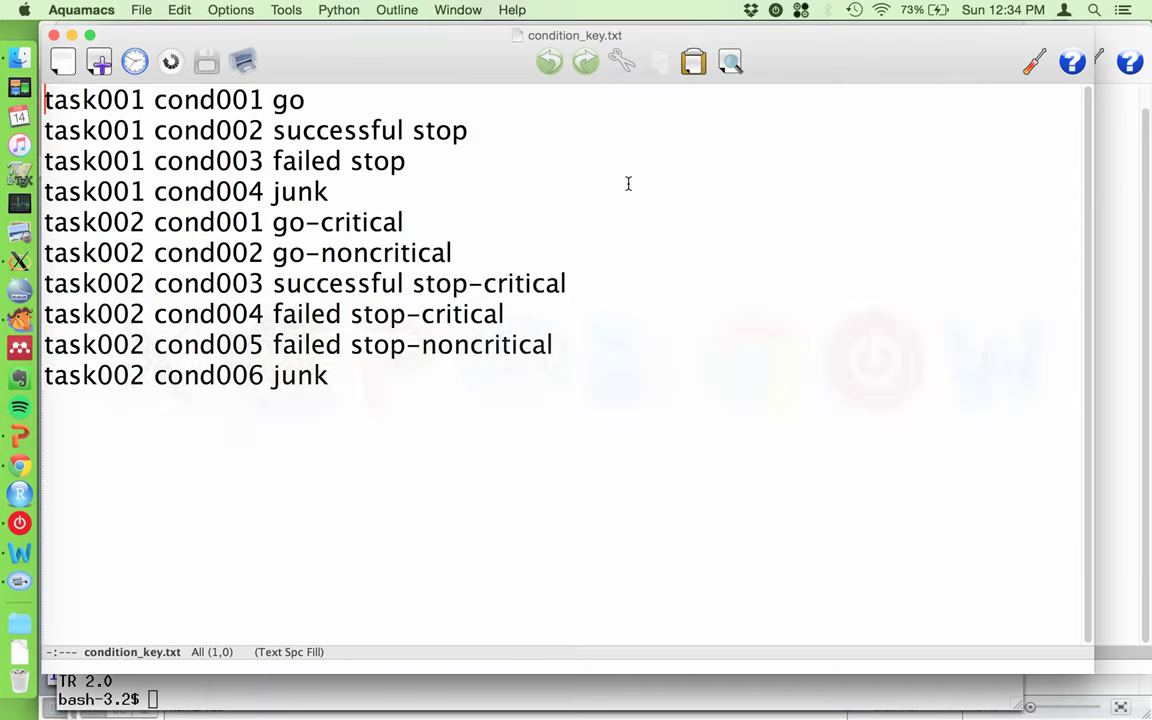
{"action": "key", "text": "super+Tab"}
{"action": "type", "text": "GO"}
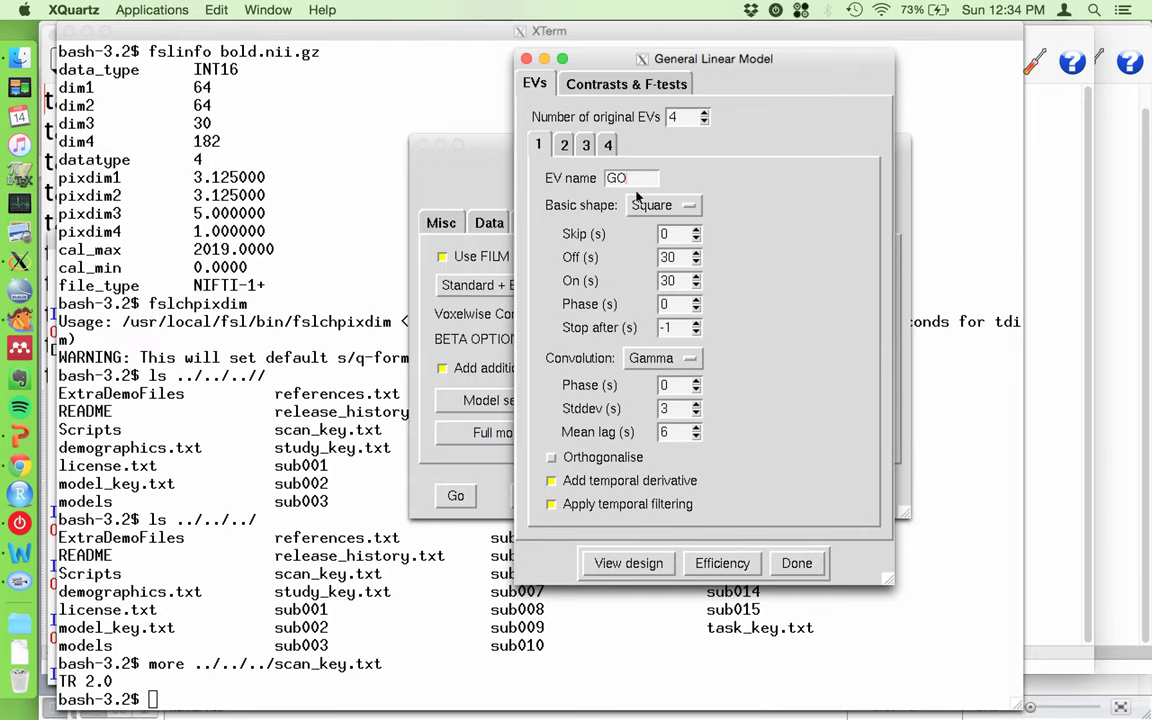
{"action": "key", "text": "BackSpace"}
{"action": "key", "text": "BackSpace"}
{"action": "type", "text": "go"}
{"action": "left_click", "coordinate": [668, 205]}
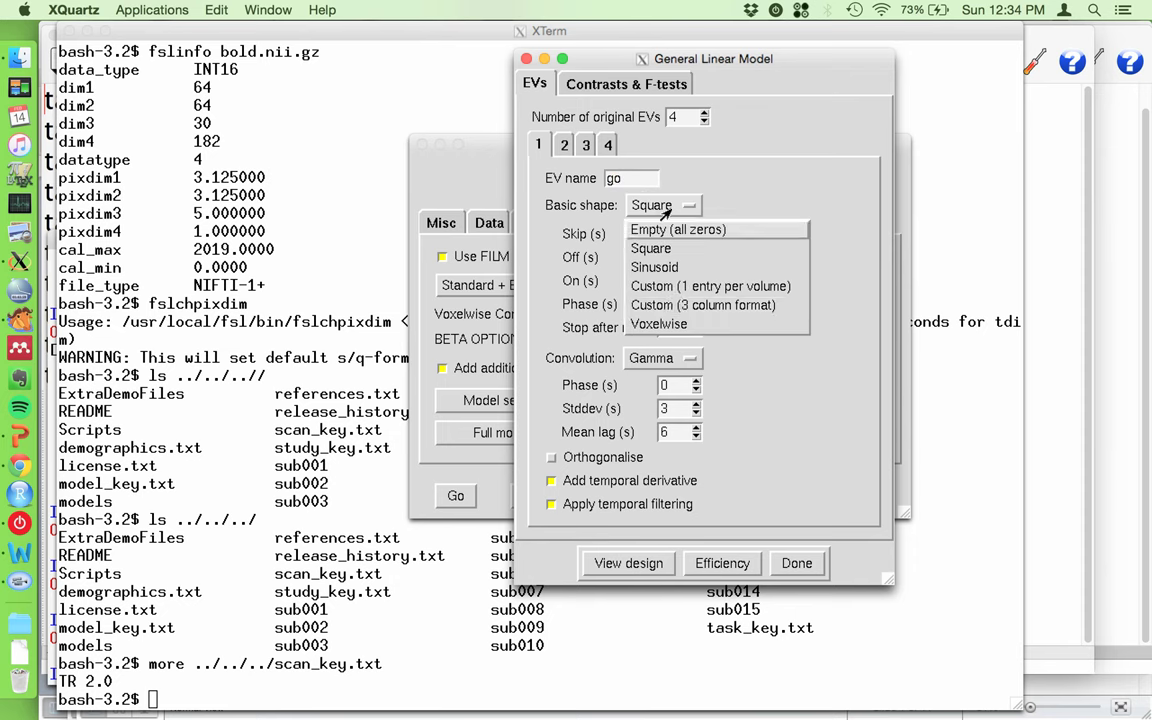
{"action": "left_click", "coordinate": [676, 309]}
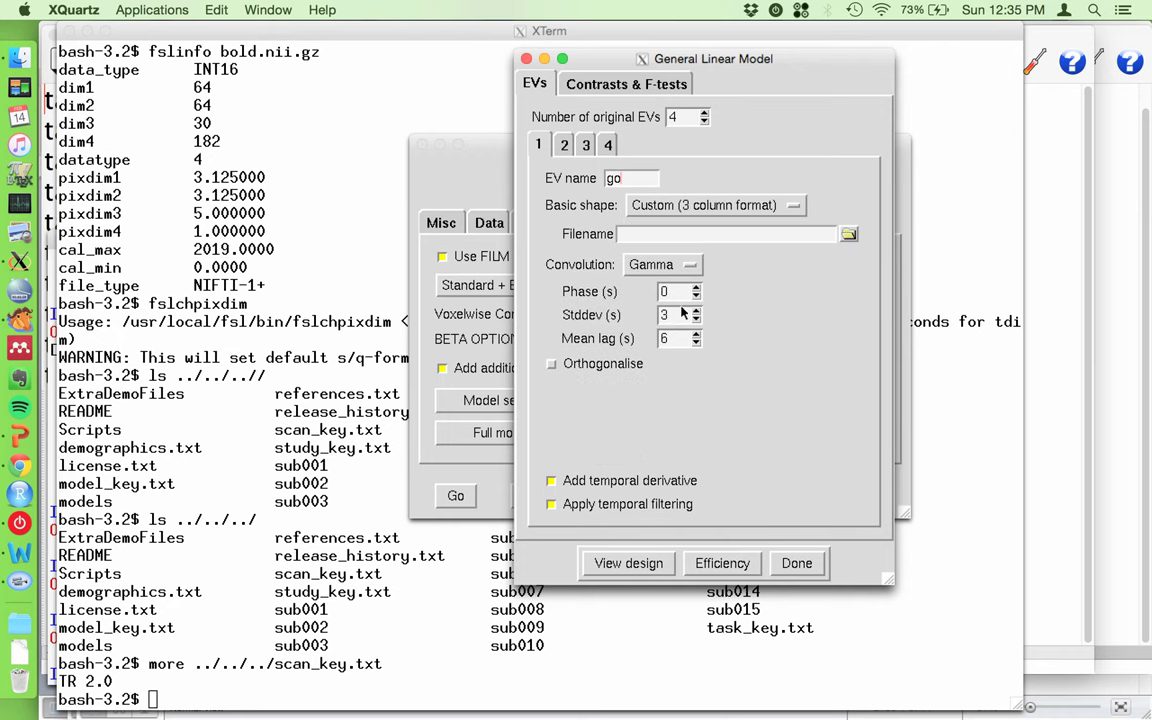
Step: Load cond001.txt from the task001_run002 onsets folder as EV 1's event file and set its convolution to Double-Gamma HRF
{"action": "left_click", "coordinate": [848, 235]}
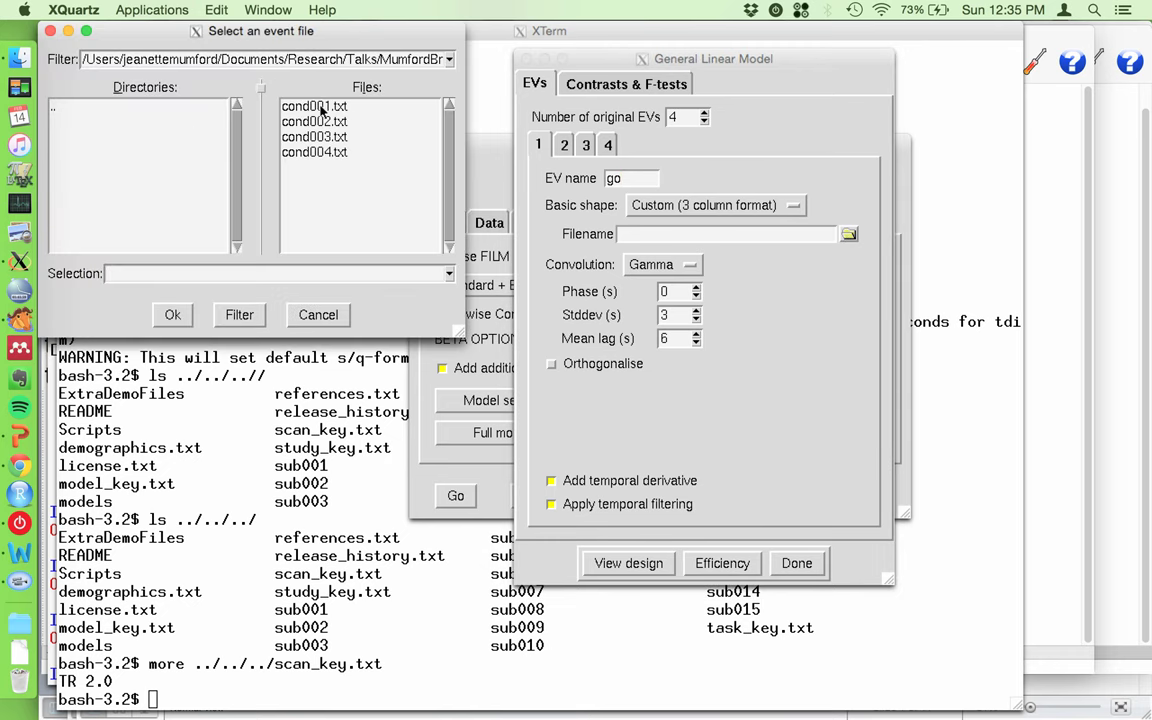
{"action": "double_click", "coordinate": [389, 59]}
{"action": "key", "text": "super+v"}
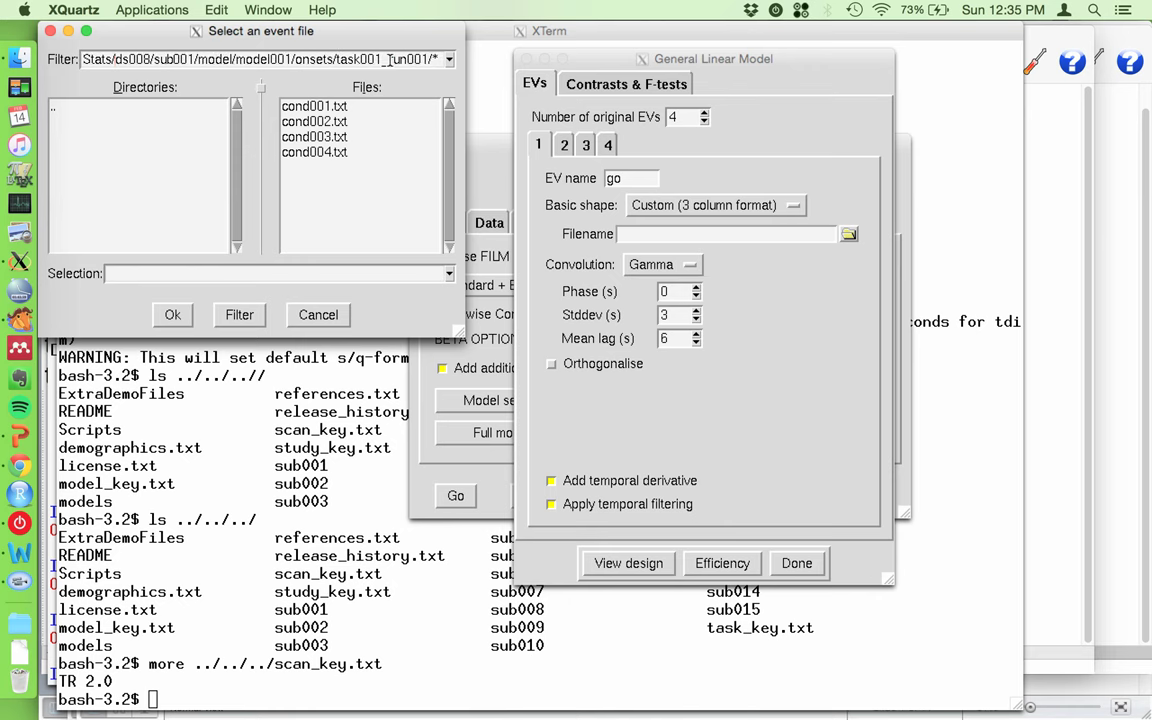
{"action": "double_click", "coordinate": [54, 107]}
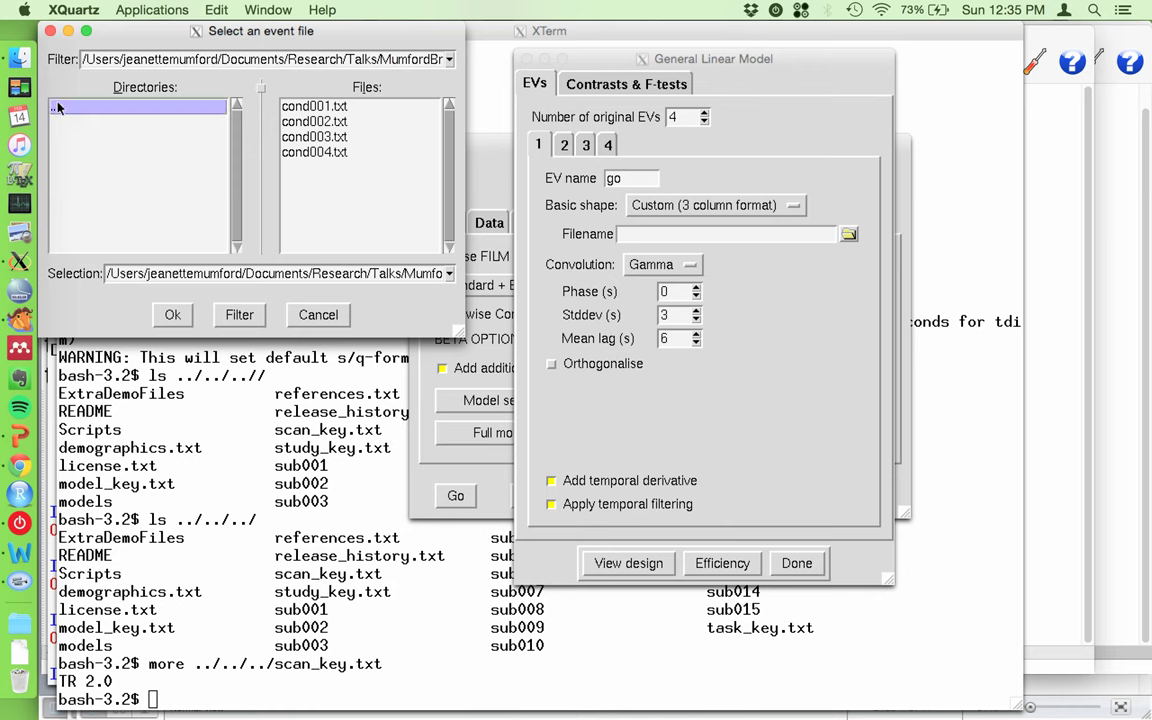
{"action": "double_click", "coordinate": [57, 107]}
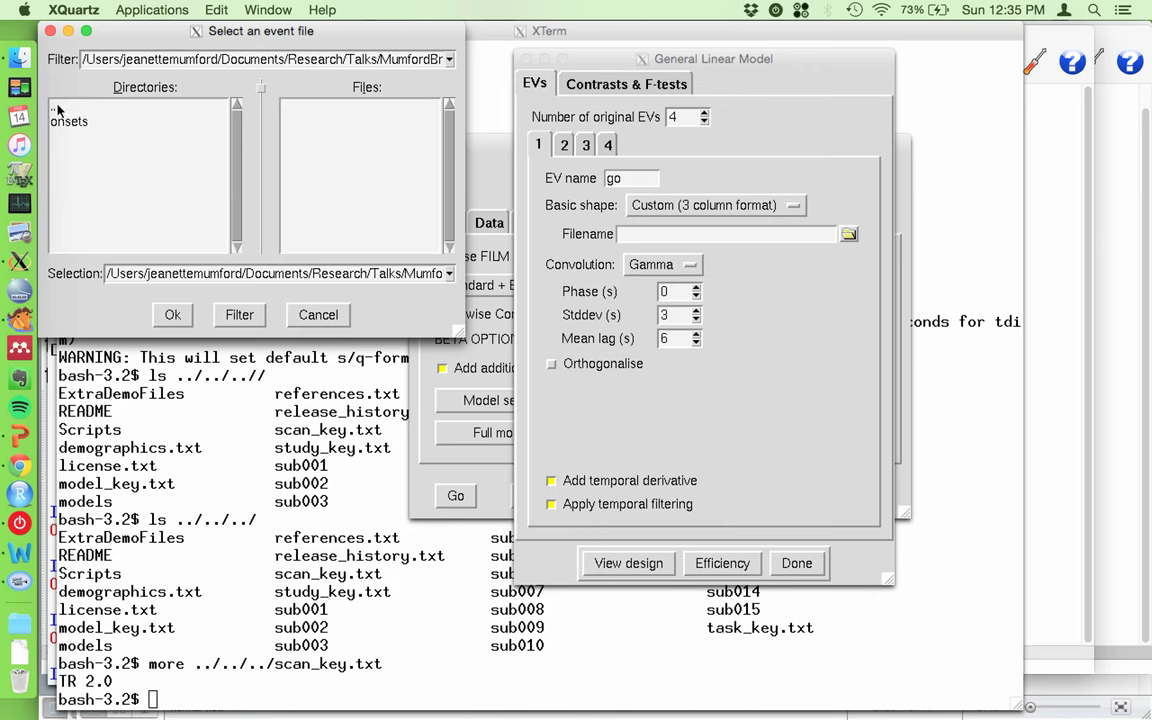
{"action": "double_click", "coordinate": [55, 107]}
{"action": "double_click", "coordinate": [64, 121]}
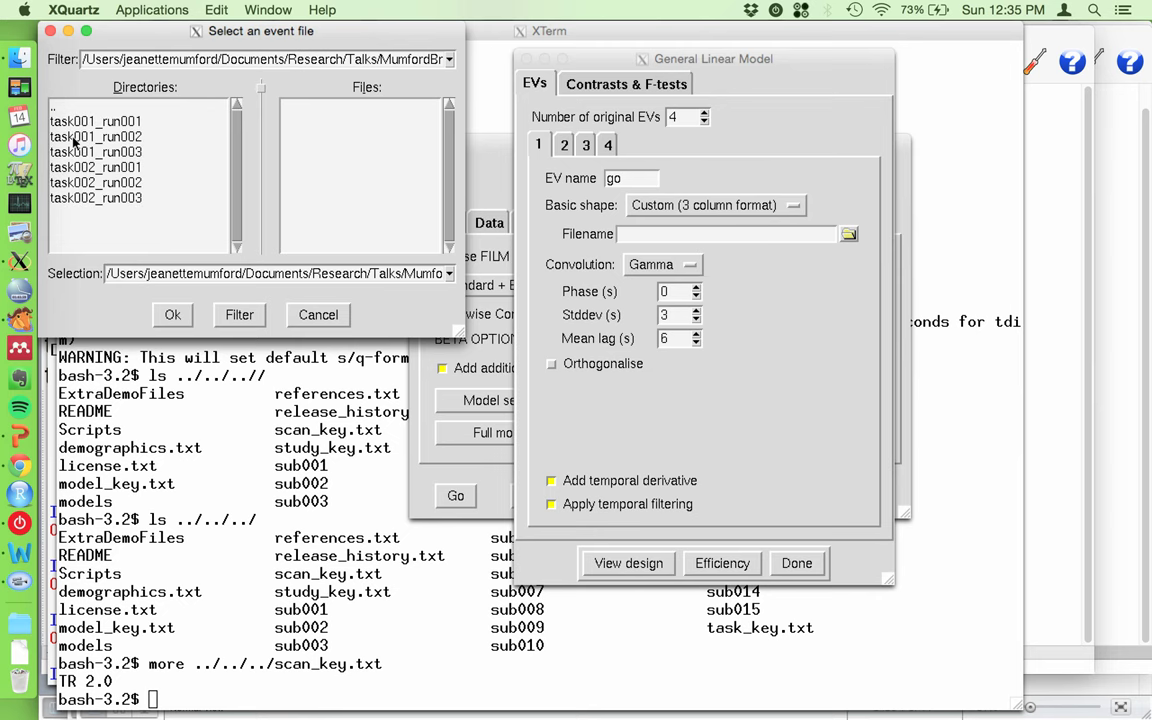
{"action": "double_click", "coordinate": [73, 142]}
{"action": "left_click", "coordinate": [307, 107]}
{"action": "double_click", "coordinate": [307, 107]}
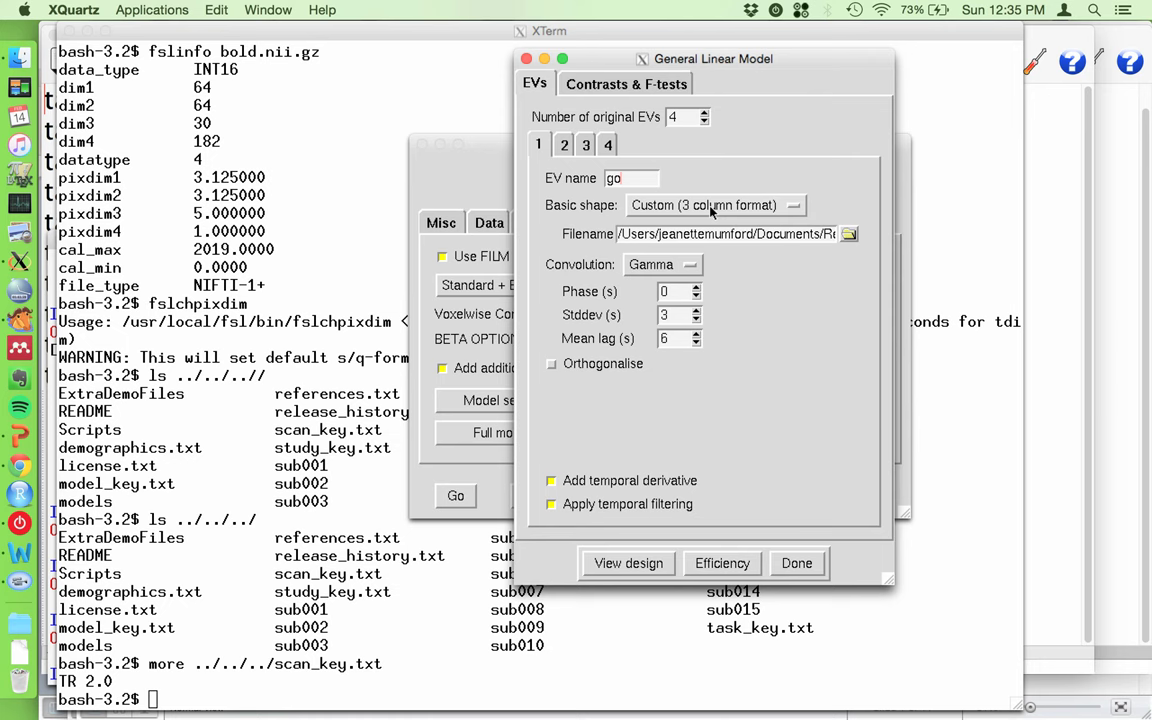
{"action": "left_click_drag", "start_coordinate": [726, 234], "coordinate": [977, 257]}
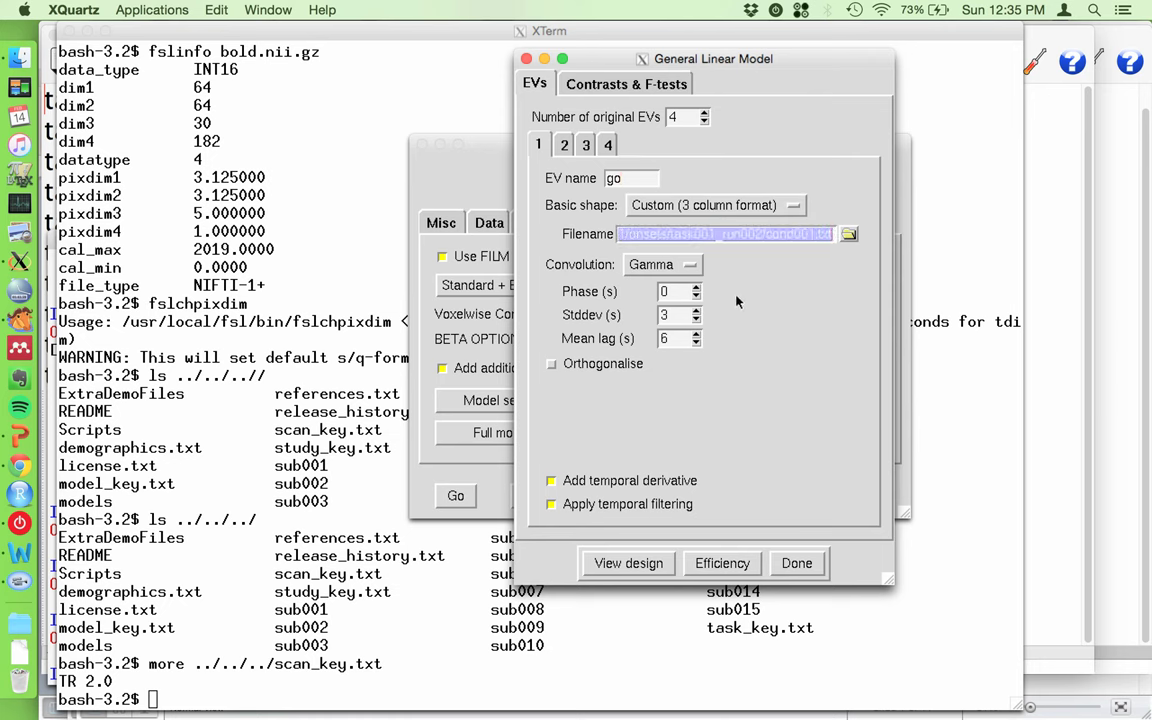
{"action": "left_click", "coordinate": [689, 267]}
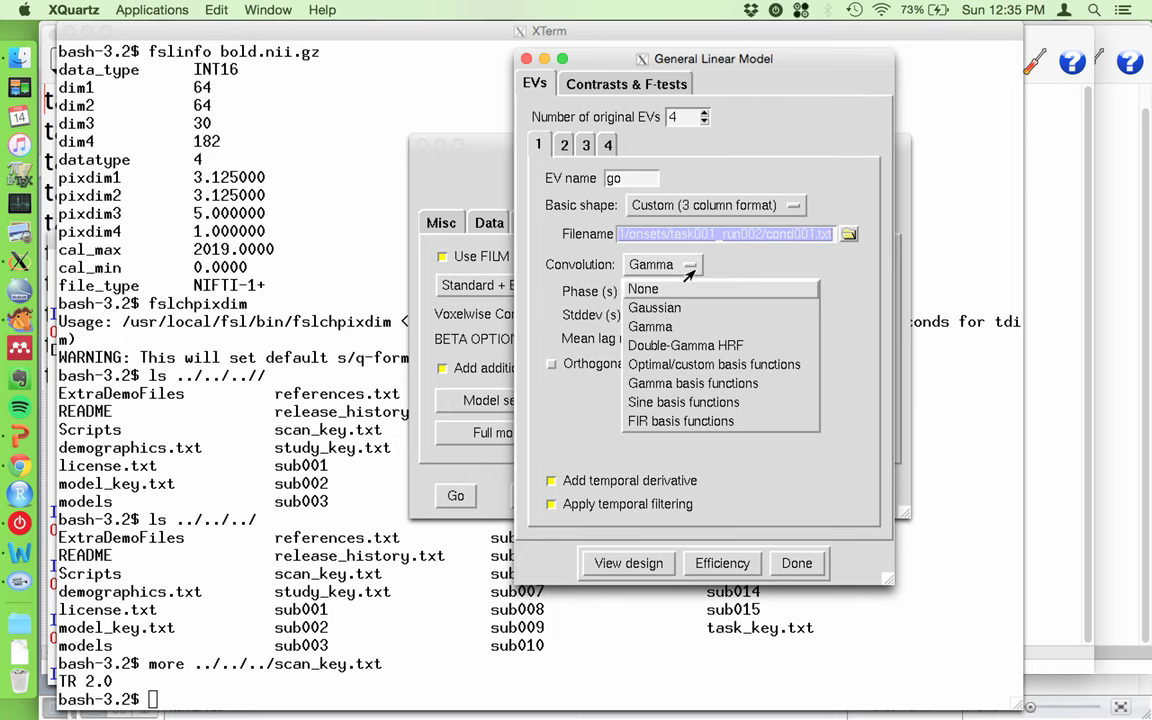
{"action": "left_click", "coordinate": [676, 345]}
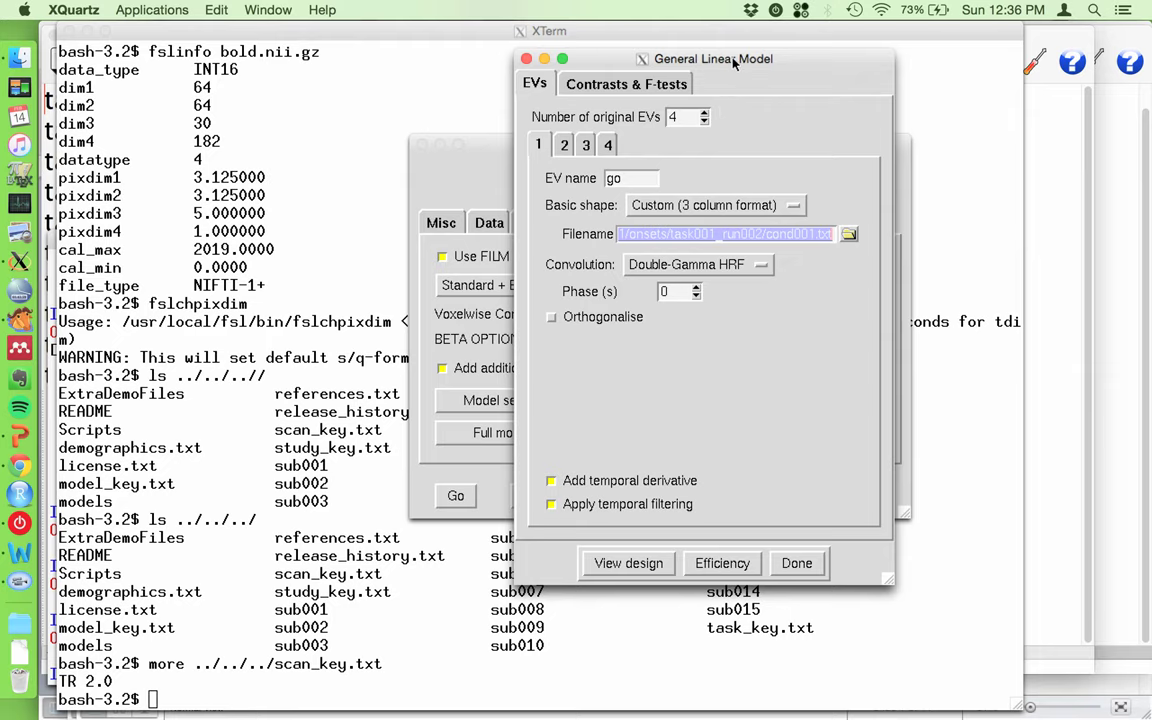
Step: Review the high pass filter cutoff in the data settings and the temporal filtering option in the pre-stats settings alongside the model setup
{"action": "left_click_drag", "start_coordinate": [732, 60], "coordinate": [922, 50]}
{"action": "left_click_drag", "start_coordinate": [572, 147], "coordinate": [368, 167]}
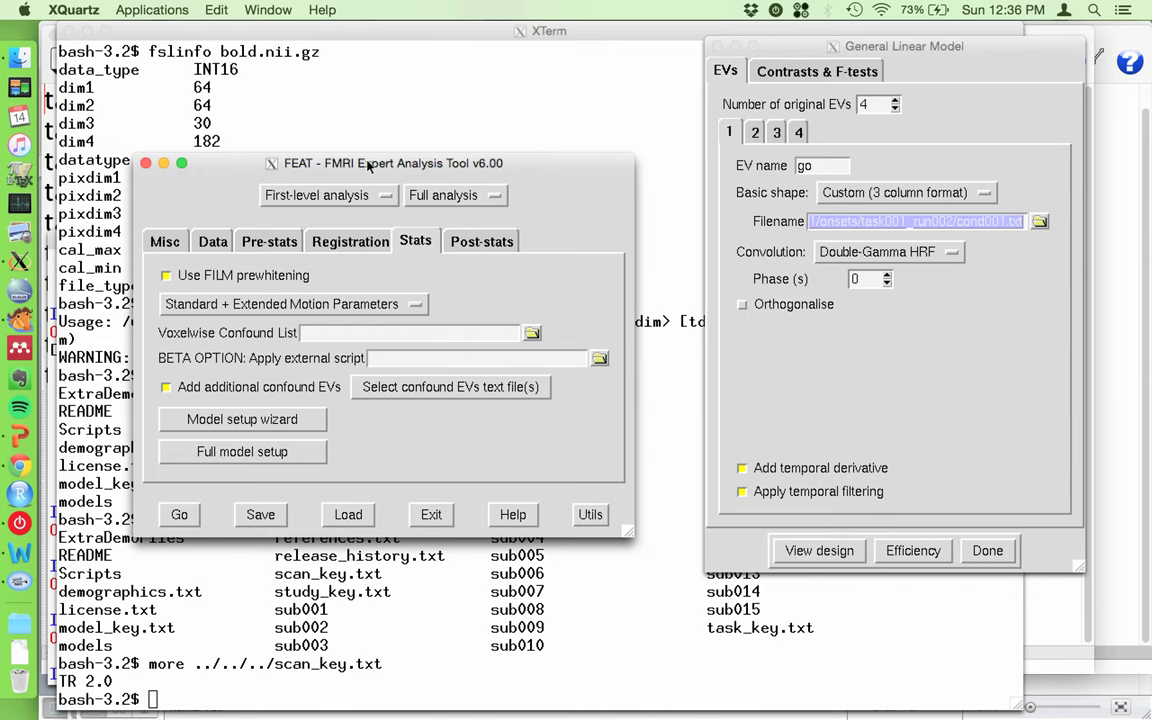
{"action": "left_click", "coordinate": [209, 243]}
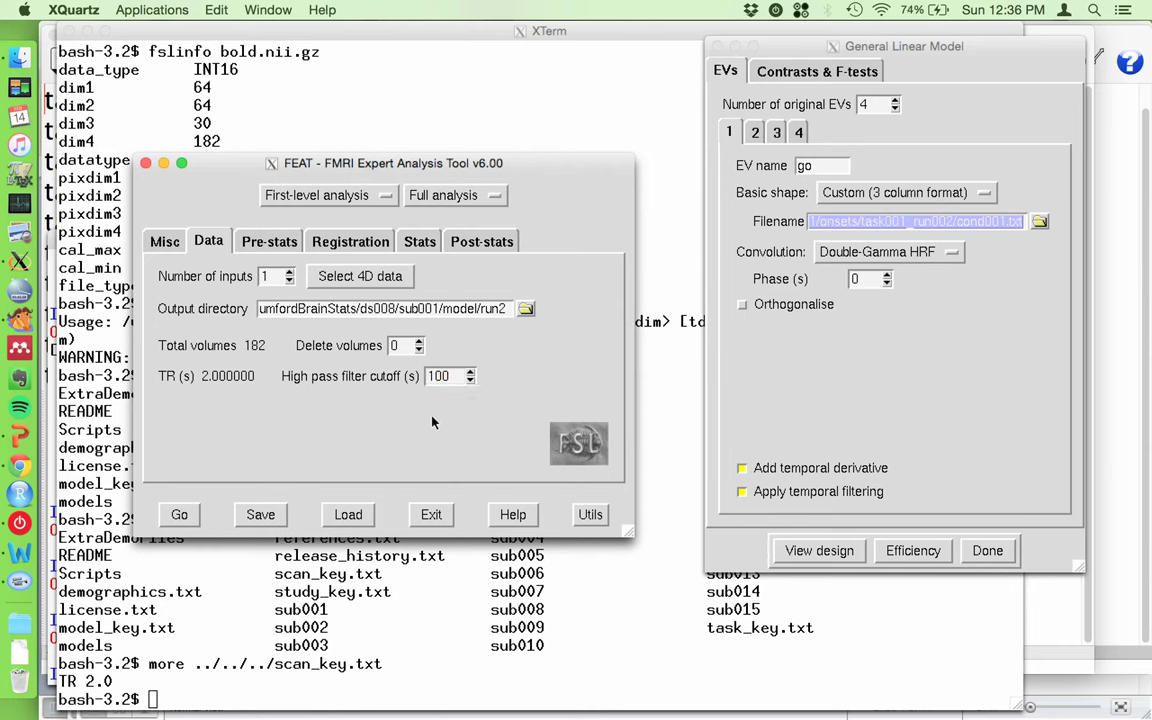
{"action": "left_click", "coordinate": [258, 244]}
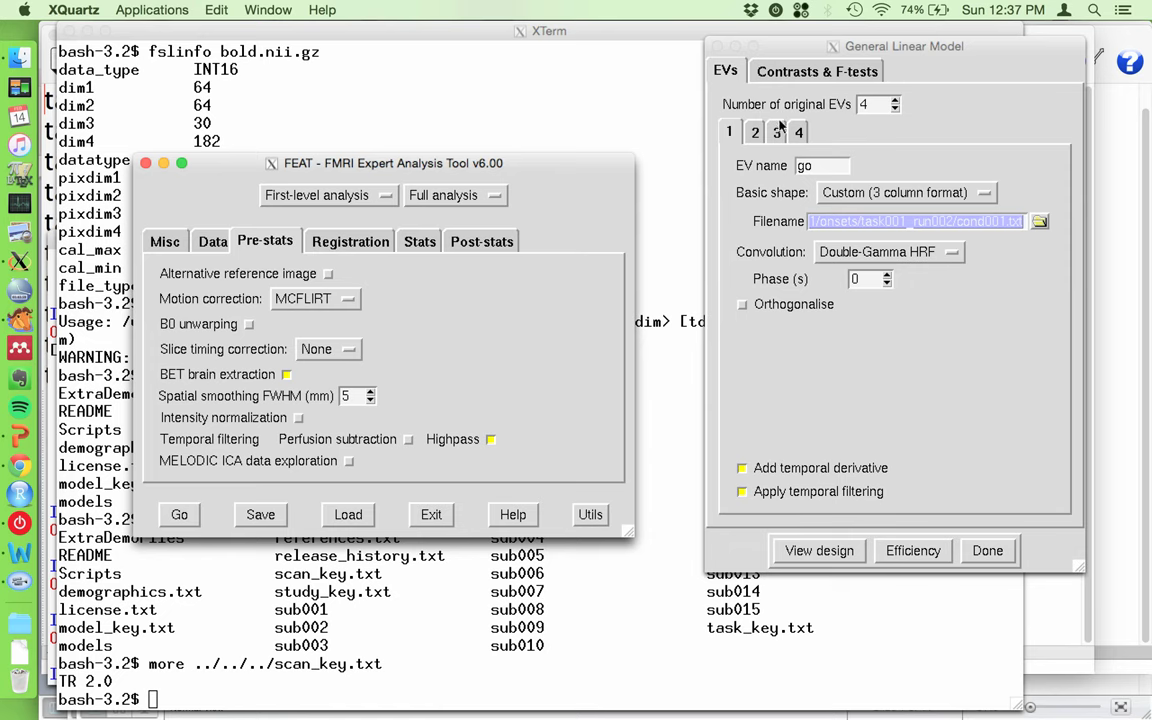
{"action": "left_click_drag", "start_coordinate": [800, 45], "coordinate": [748, 55]}
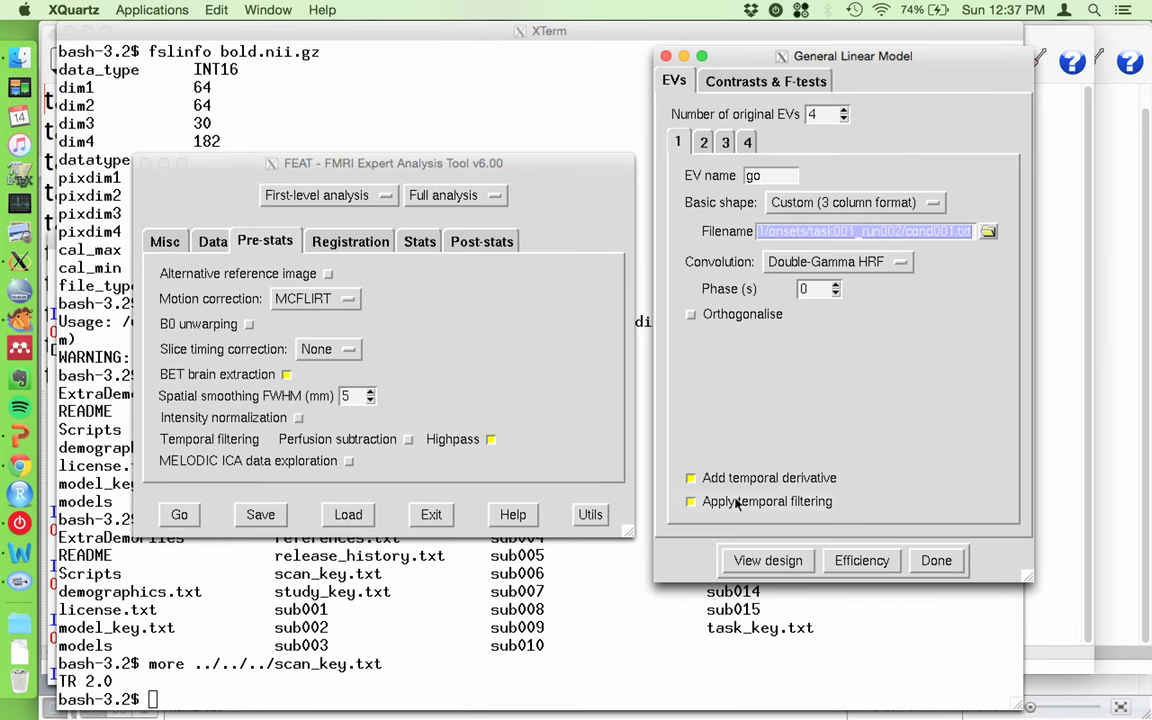
Step: Name EV 2 "succ stop" after checking the condition key, and set its basic shape to Custom (3 column format)
{"action": "left_click", "coordinate": [704, 143]}
{"action": "key", "text": "super+Tab"}
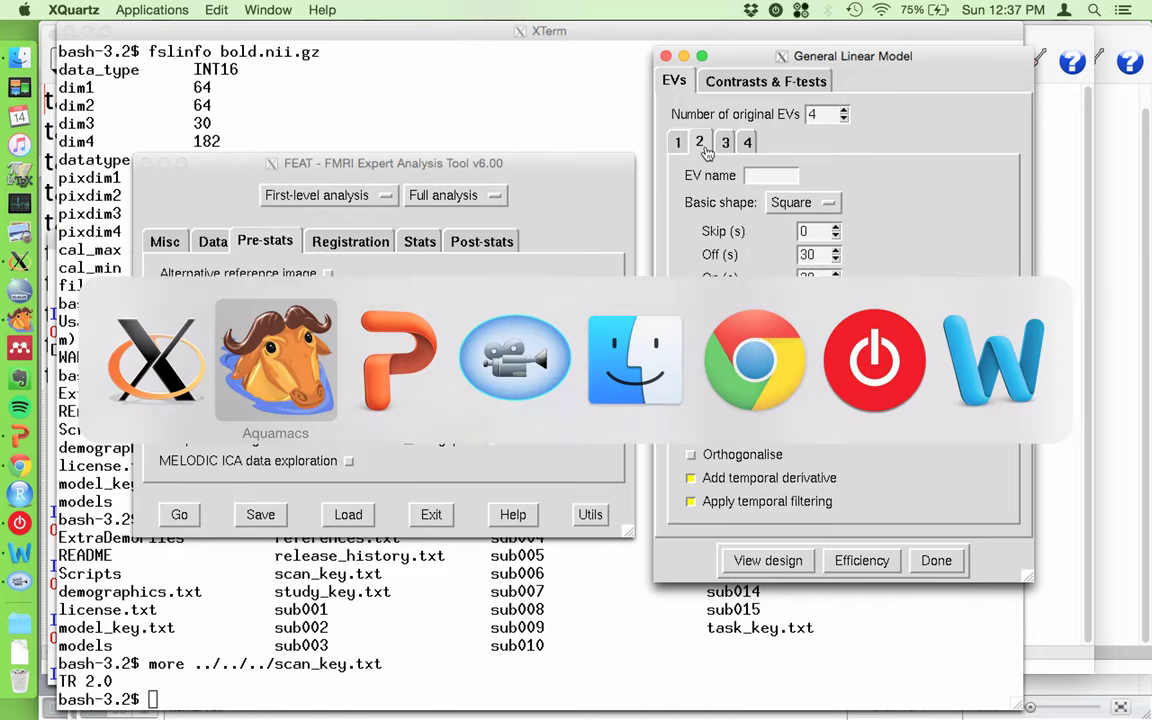
{"action": "key", "text": "super+Tab"}
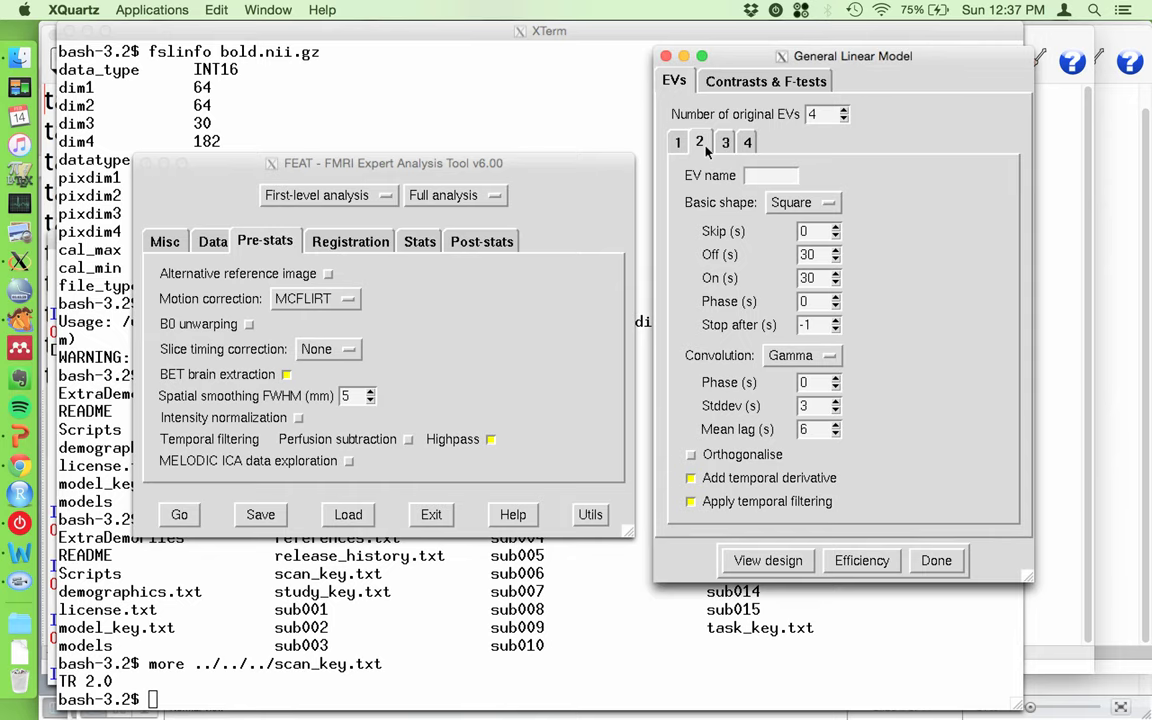
{"action": "left_click", "coordinate": [757, 177]}
{"action": "type", "text": "succ stop"}
{"action": "left_click", "coordinate": [783, 205]}
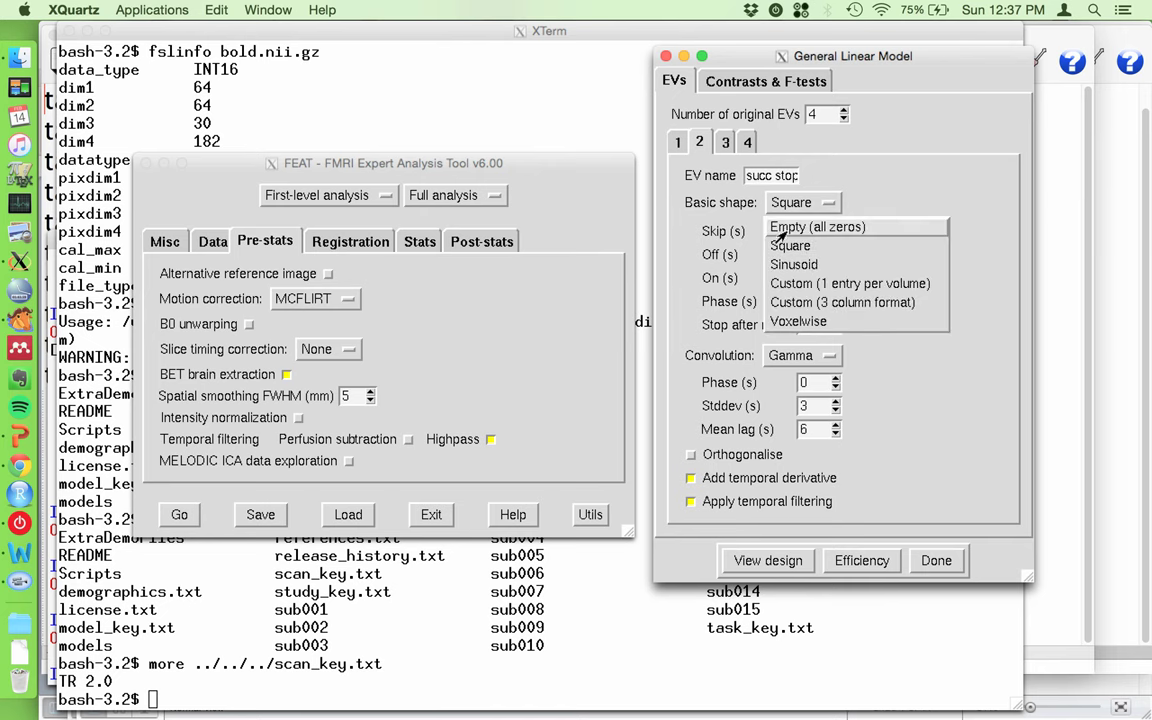
{"action": "left_click", "coordinate": [806, 298]}
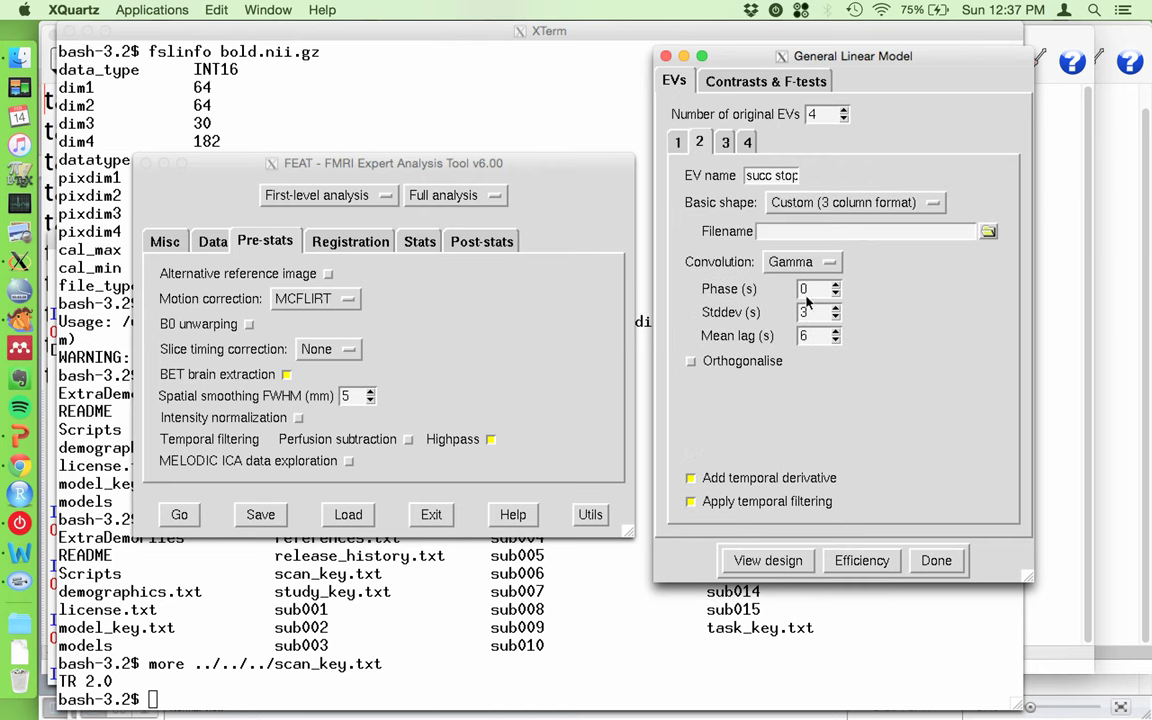
Step: Load cond002.txt as EV 2's event file, correct its path to task001_run002, and use Double-Gamma HRF convolution
{"action": "left_click", "coordinate": [988, 231]}
{"action": "double_click", "coordinate": [316, 121]}
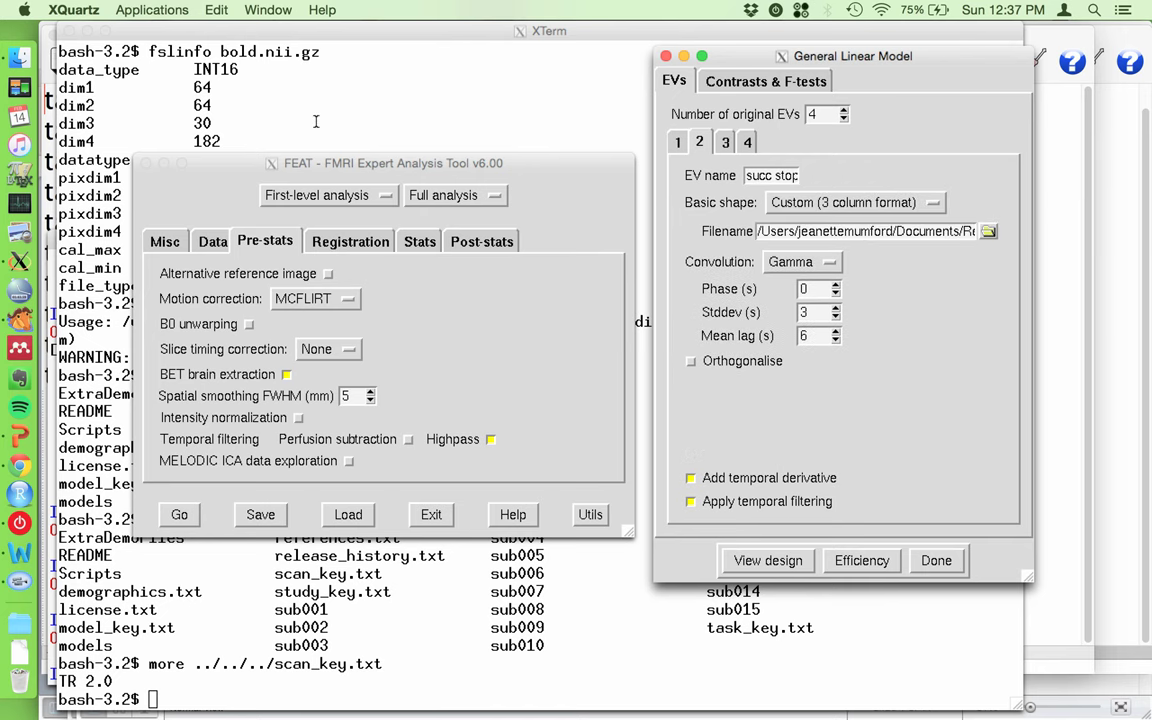
{"action": "left_click_drag", "start_coordinate": [873, 233], "coordinate": [1109, 241]}
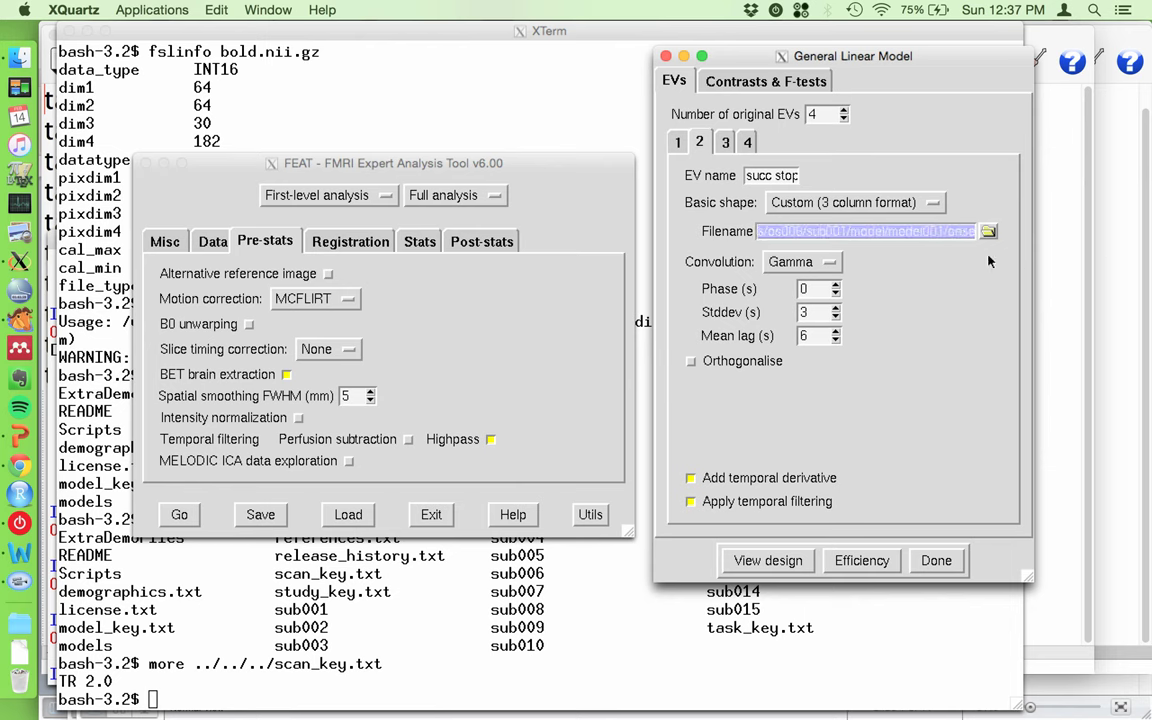
{"action": "left_click", "coordinate": [915, 234]}
{"action": "left_click_drag", "start_coordinate": [915, 234], "coordinate": [1060, 238]}
{"action": "left_click", "coordinate": [903, 231]}
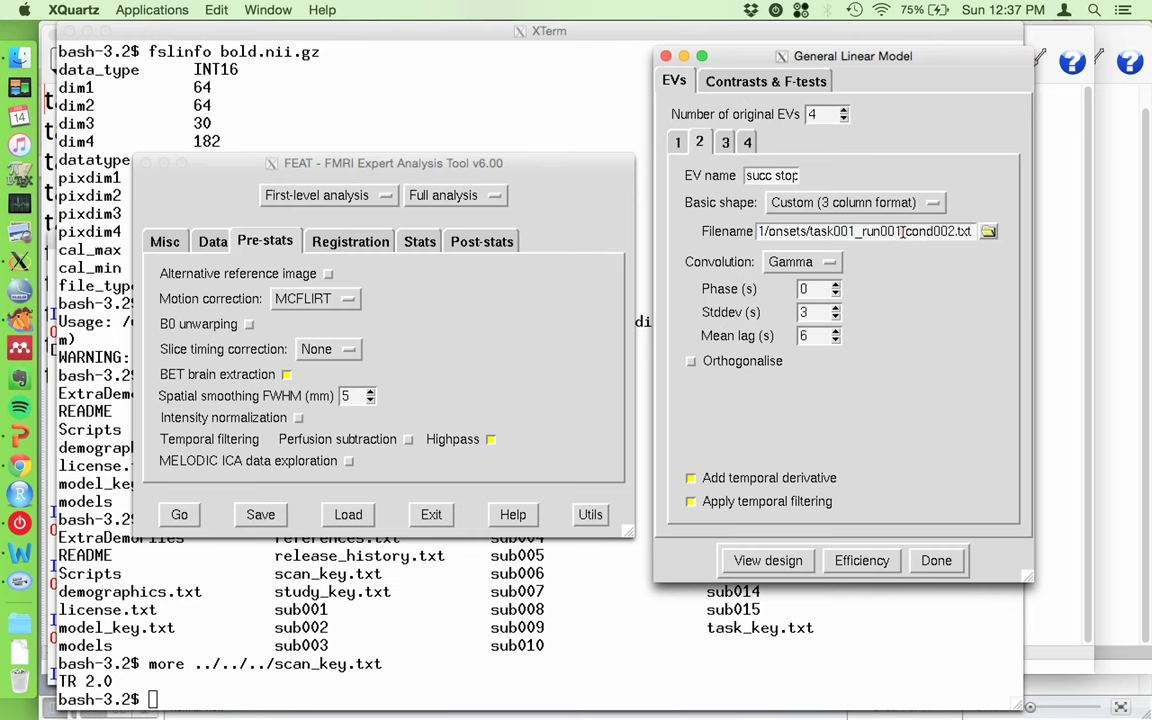
{"action": "key", "text": "BackSpace"}
{"action": "type", "text": "2"}
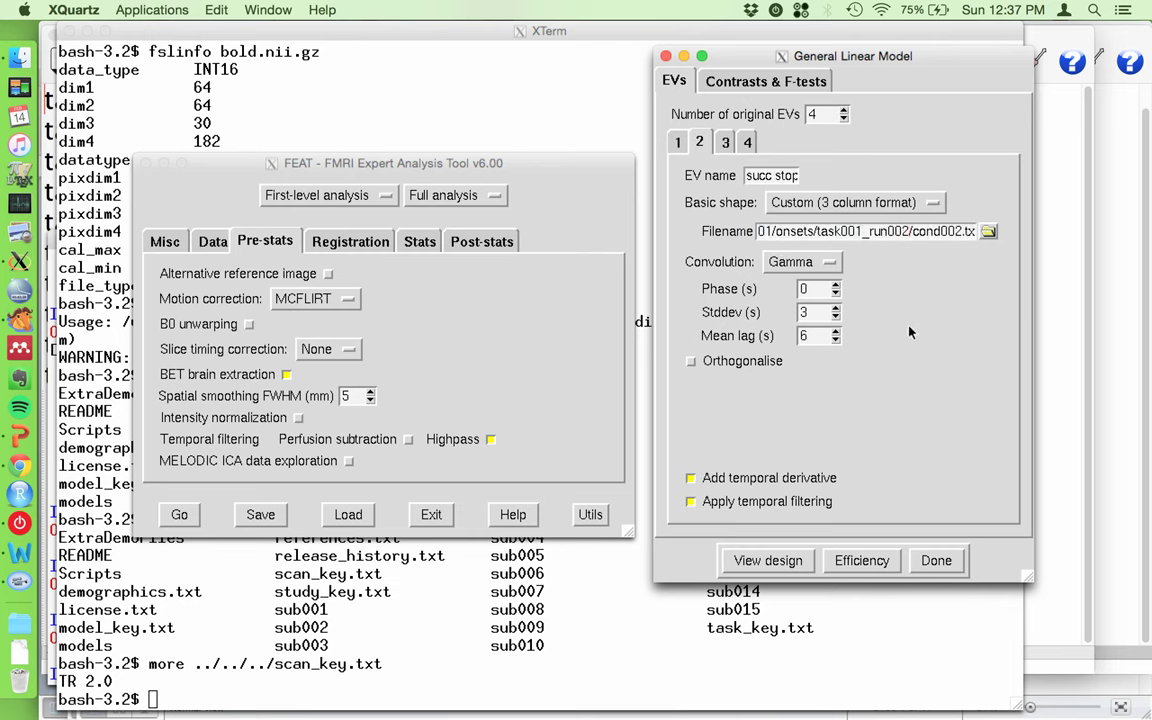
{"action": "left_click", "coordinate": [816, 268]}
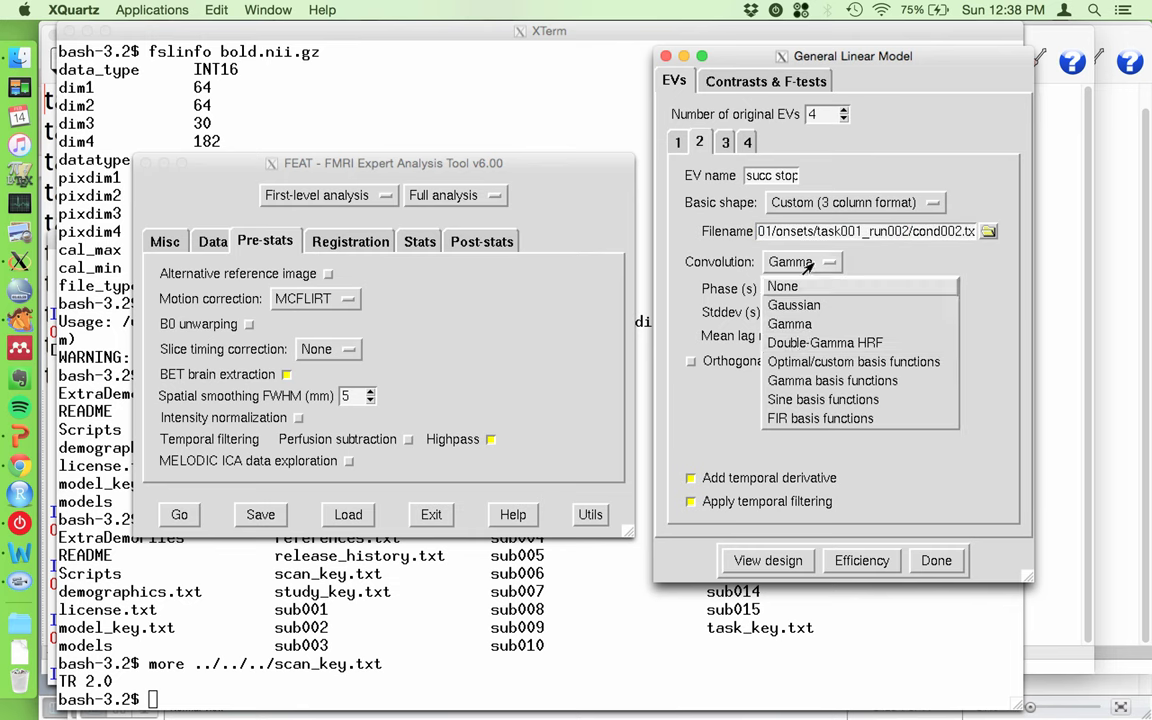
{"action": "left_click", "coordinate": [812, 343]}
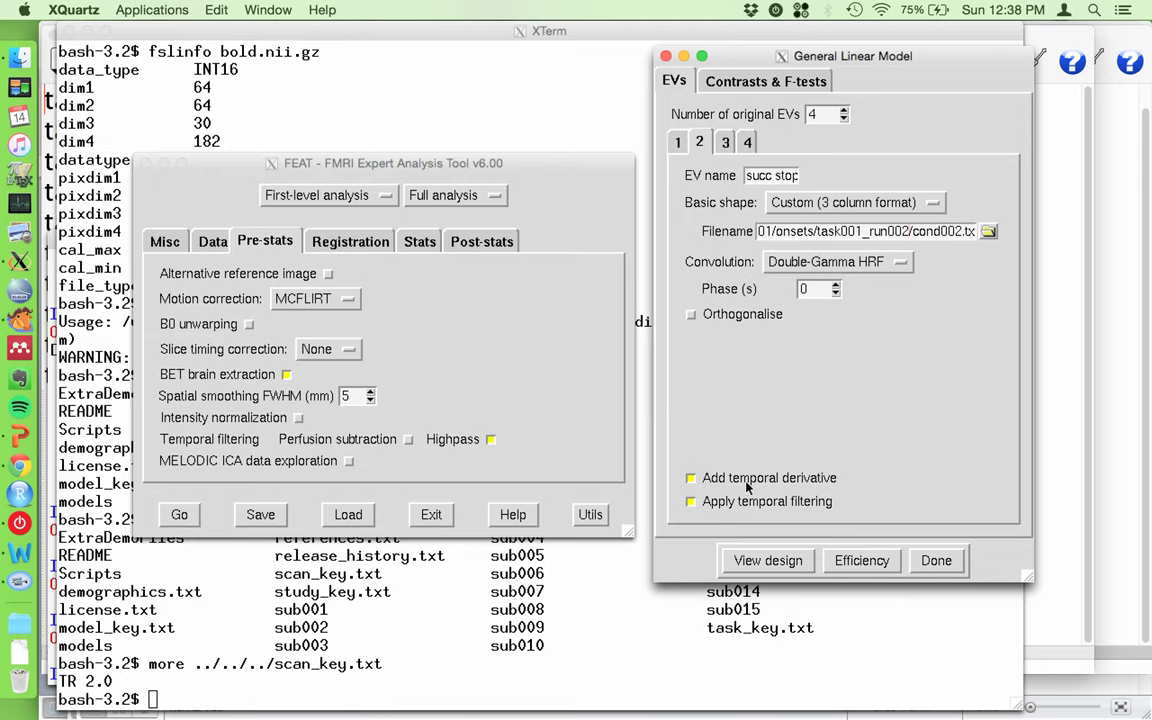
Step: Name EV 3 "fail stop" after checking the condition key, and set its basic shape to Custom (3 column format)
{"action": "left_click", "coordinate": [727, 143]}
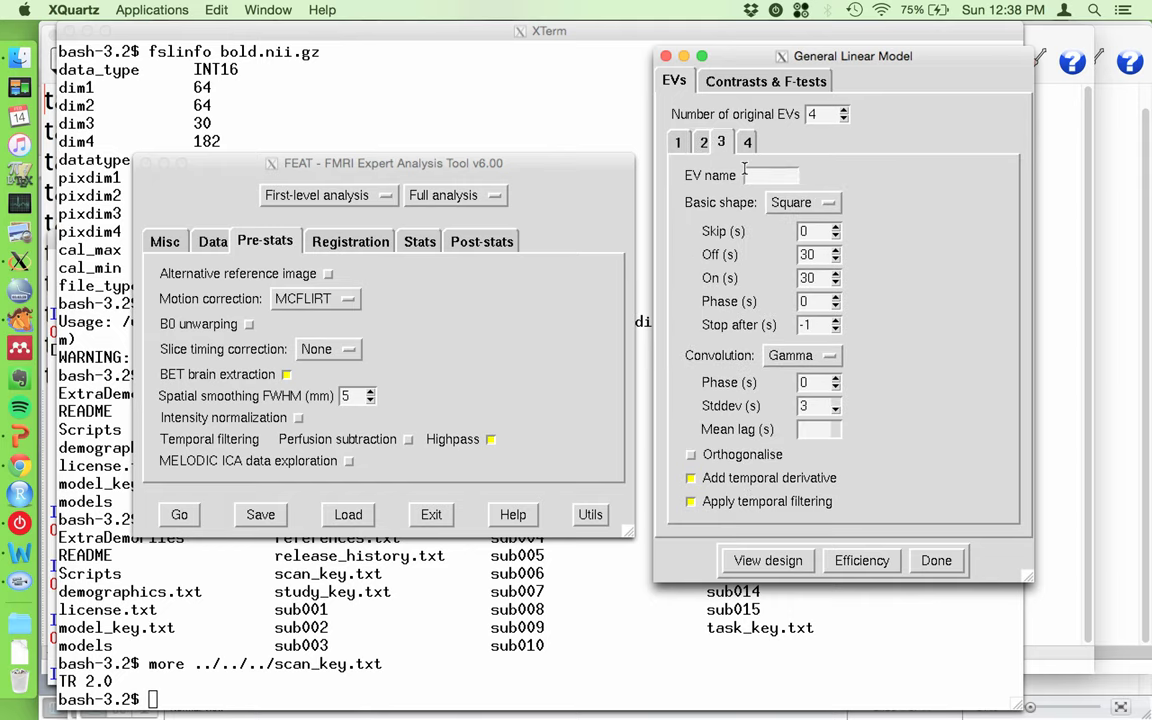
{"action": "key", "text": "super+Tab"}
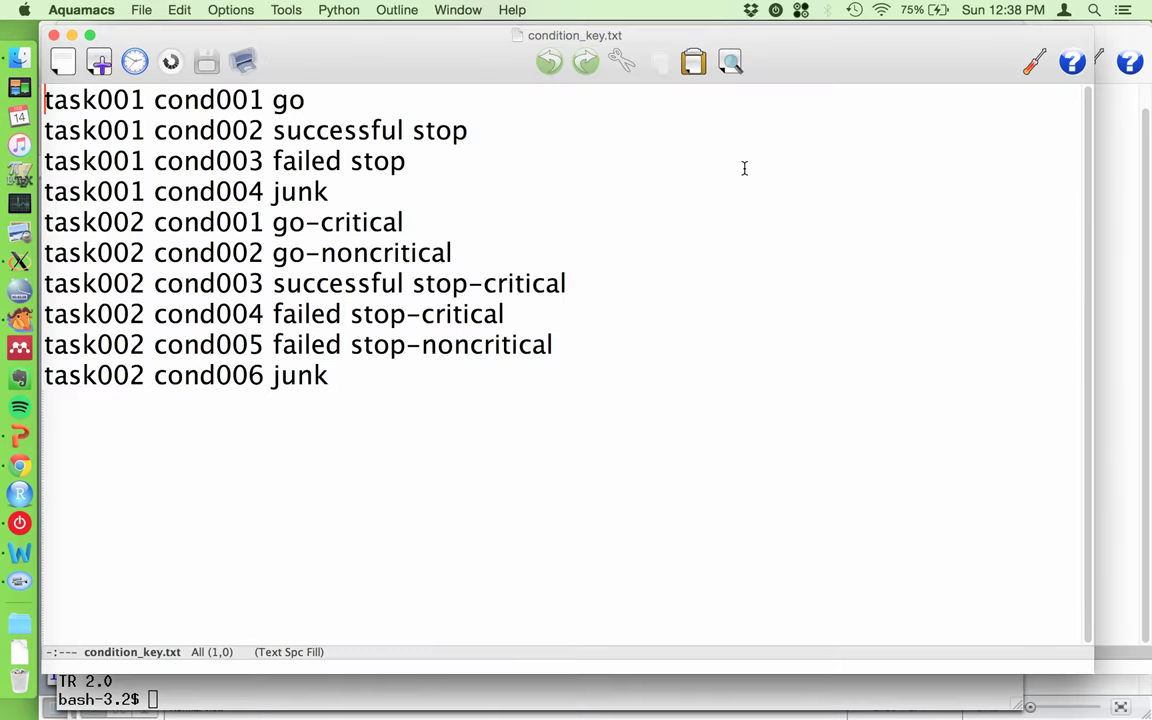
{"action": "key", "text": "super+Tab"}
{"action": "type", "text": "fal"}
{"action": "type", "text": "l stop"}
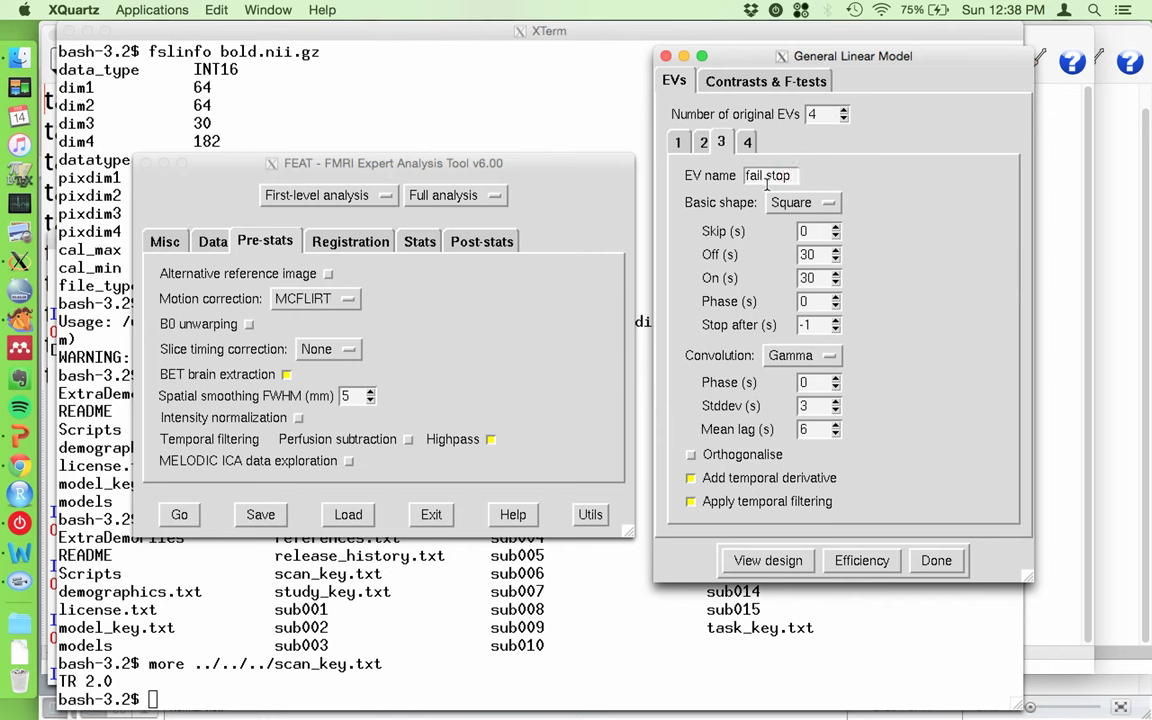
{"action": "left_click", "coordinate": [795, 203]}
{"action": "left_click", "coordinate": [842, 302]}
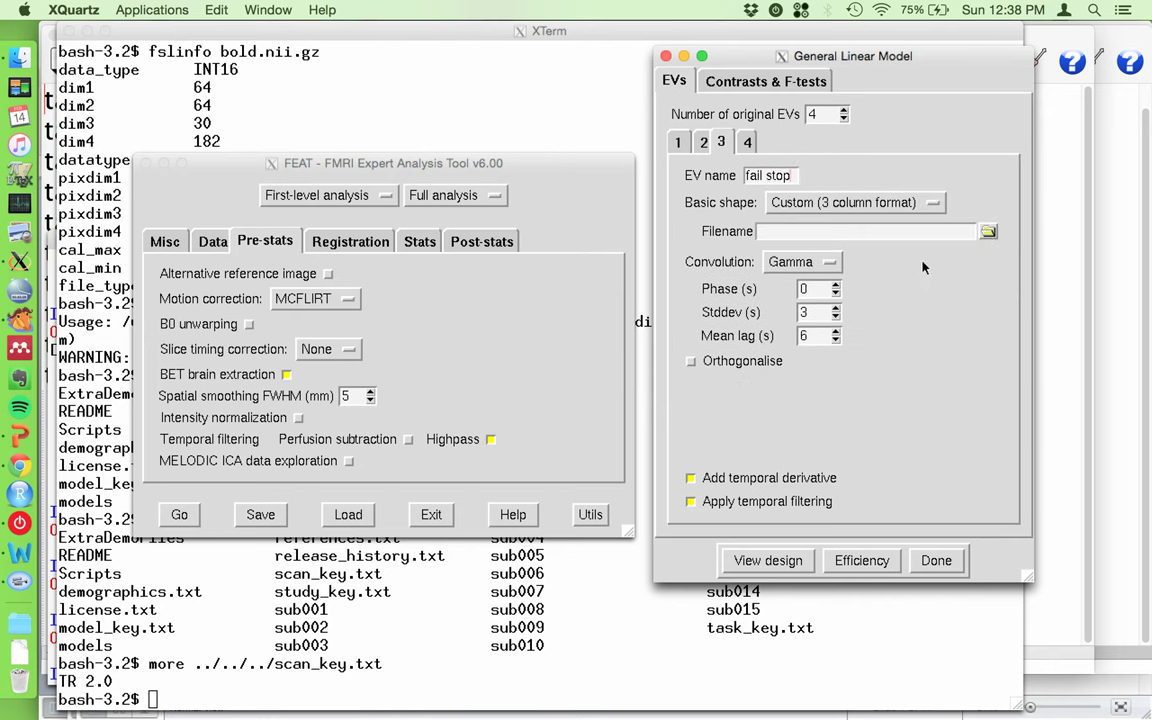
Step: Load EV 3's event file from the task001_run002 onsets folder and set its convolution to Double-Gamma HRF
{"action": "left_click", "coordinate": [988, 232]}
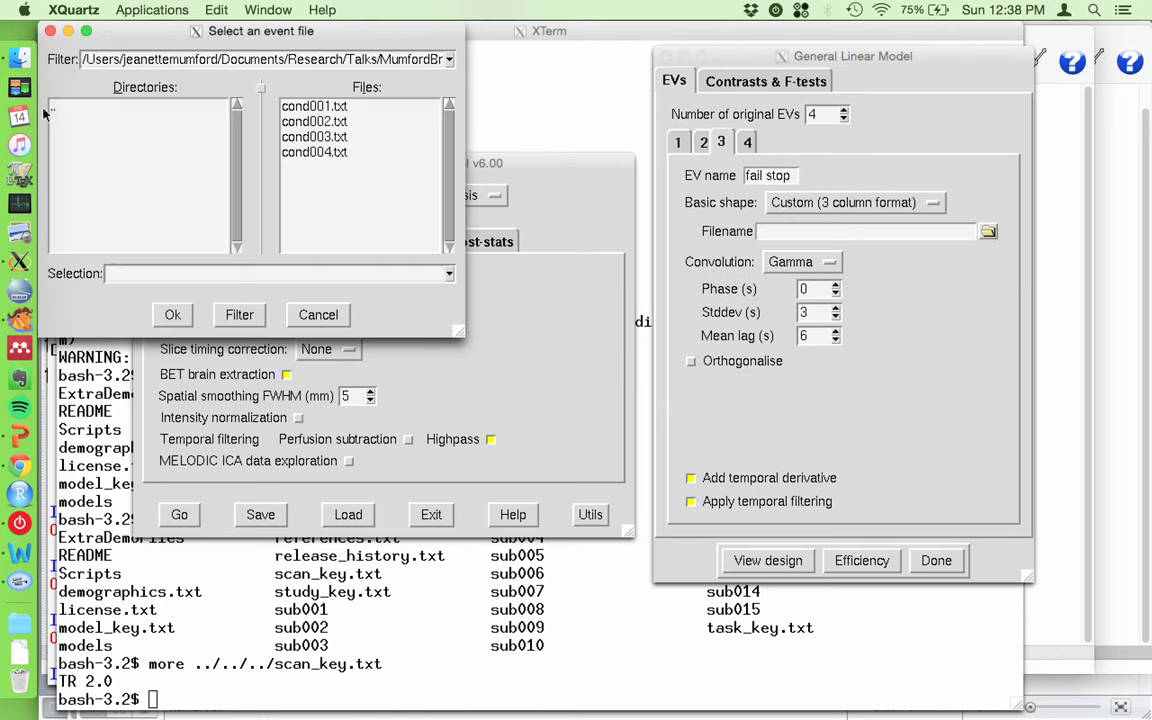
{"action": "double_click", "coordinate": [52, 107]}
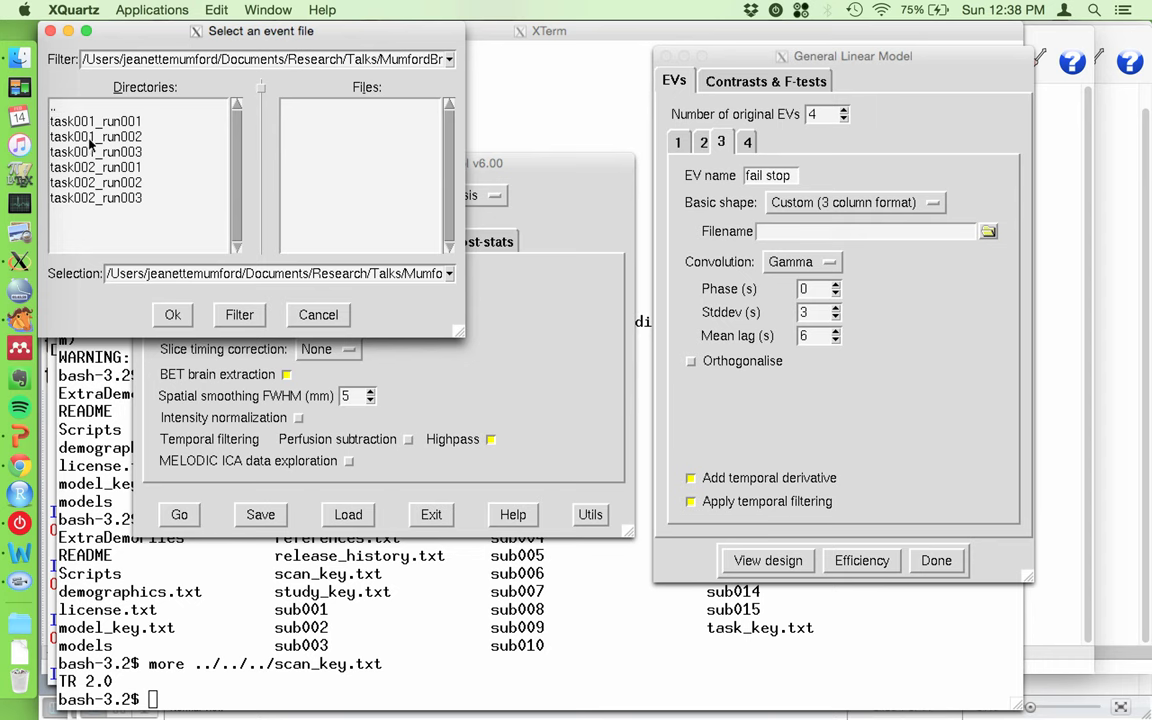
{"action": "double_click", "coordinate": [90, 146]}
{"action": "double_click", "coordinate": [280, 125]}
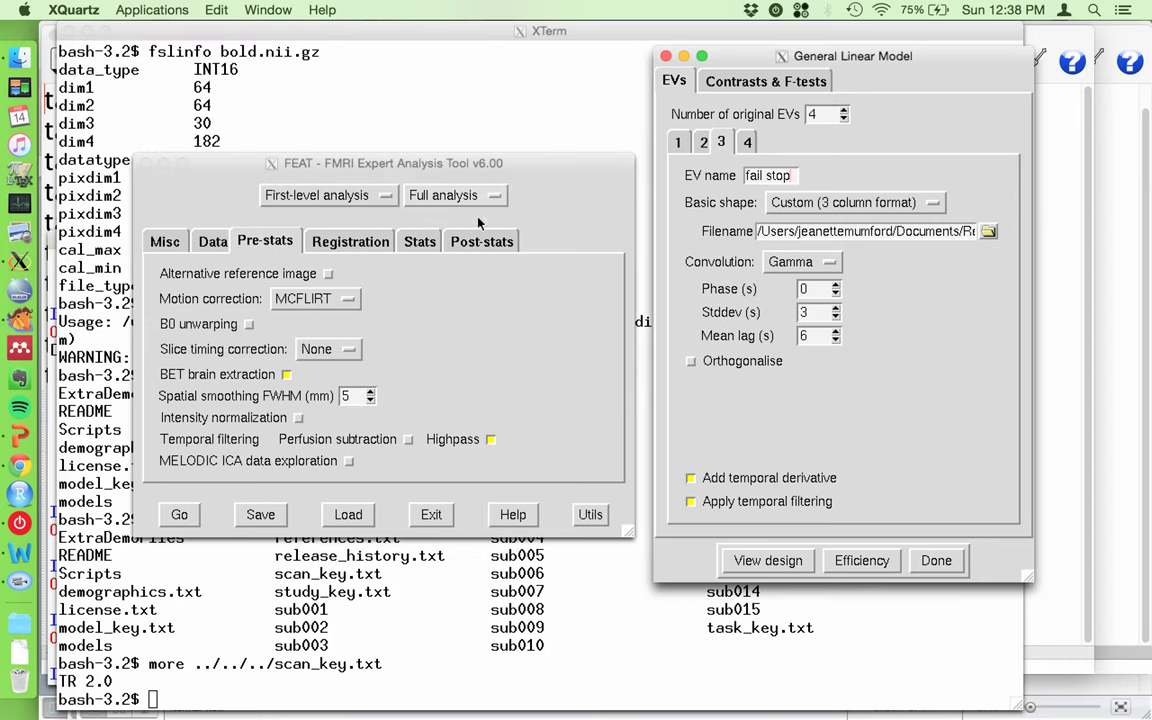
{"action": "left_click", "coordinate": [790, 261]}
{"action": "left_click", "coordinate": [790, 310]}
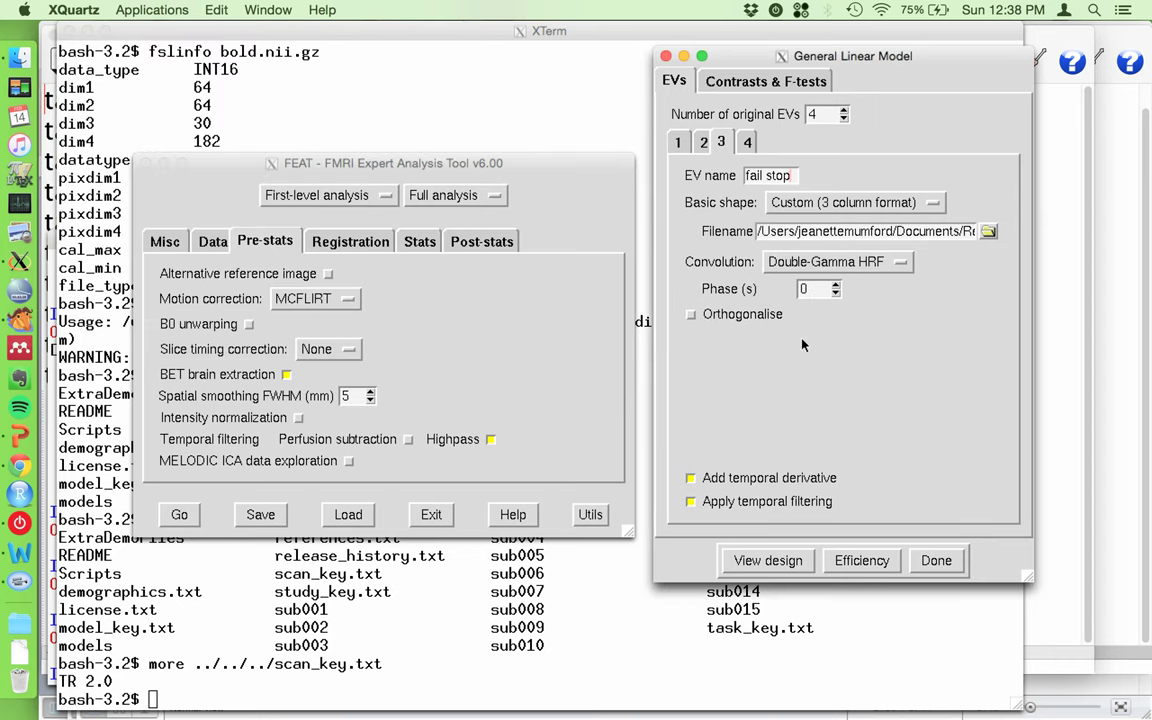
Step: Name EV 4 "junk" after checking the condition key, and set its basic shape to Custom (3 column format)
{"action": "left_click", "coordinate": [743, 142]}
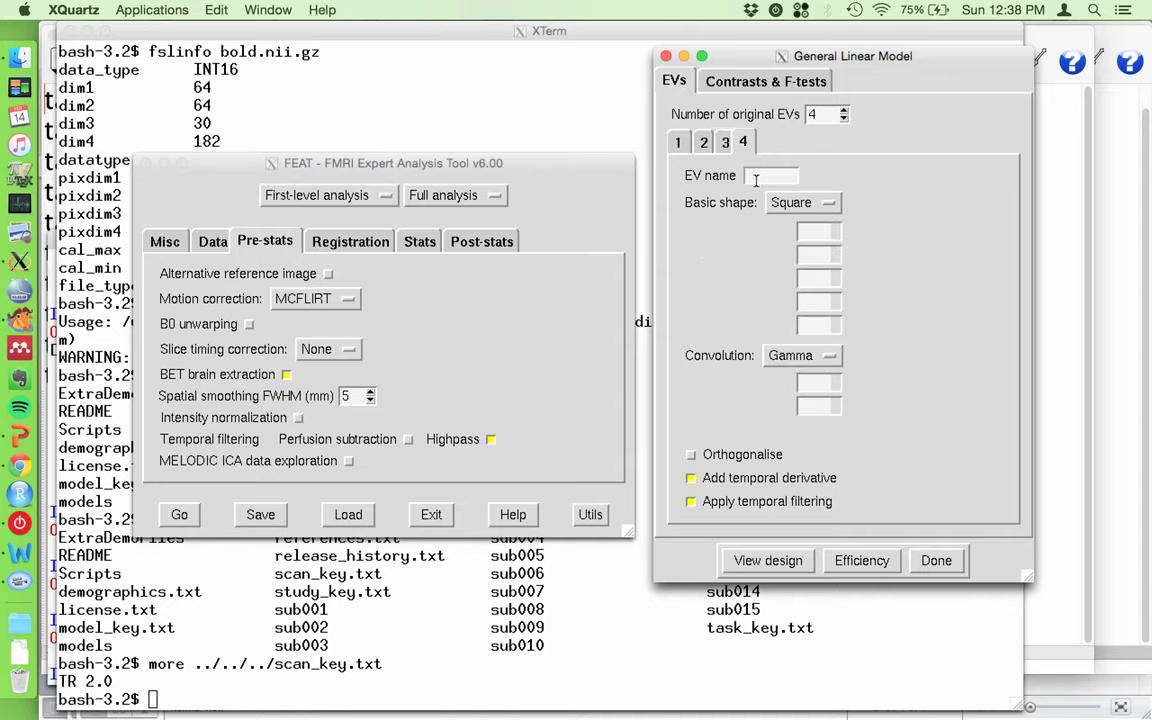
{"action": "key", "text": "super+Tab"}
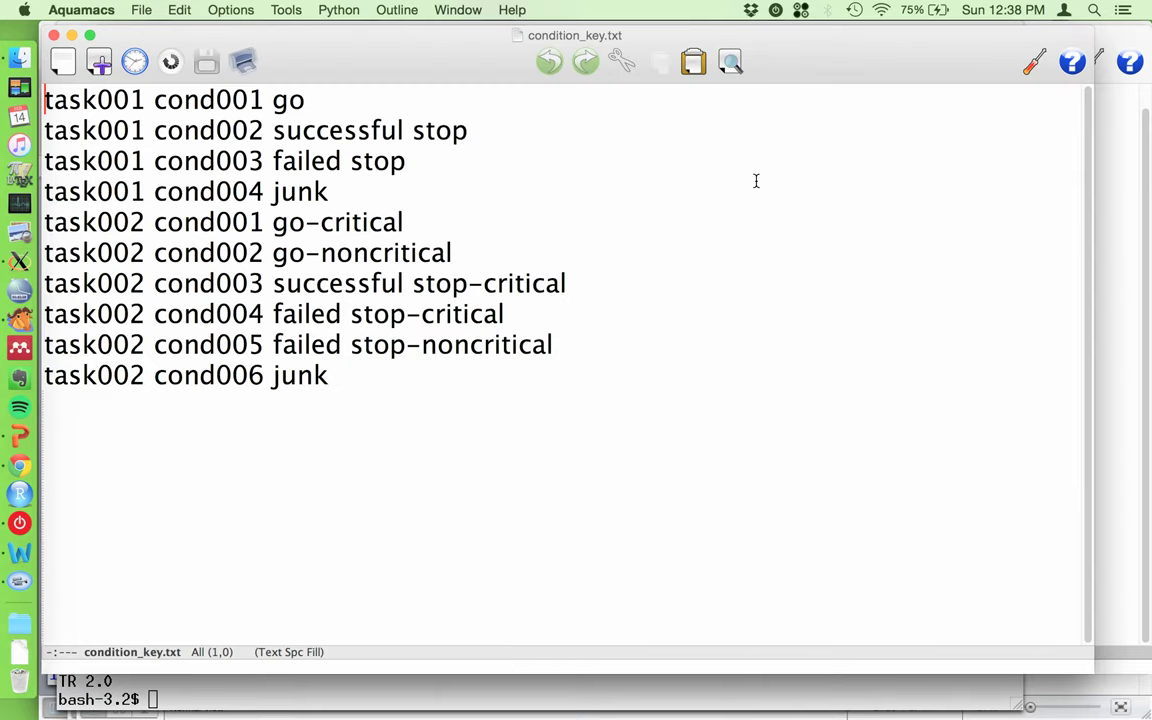
{"action": "key", "text": "super+Tab"}
{"action": "left_click", "coordinate": [756, 177]}
{"action": "type", "text": "junk"}
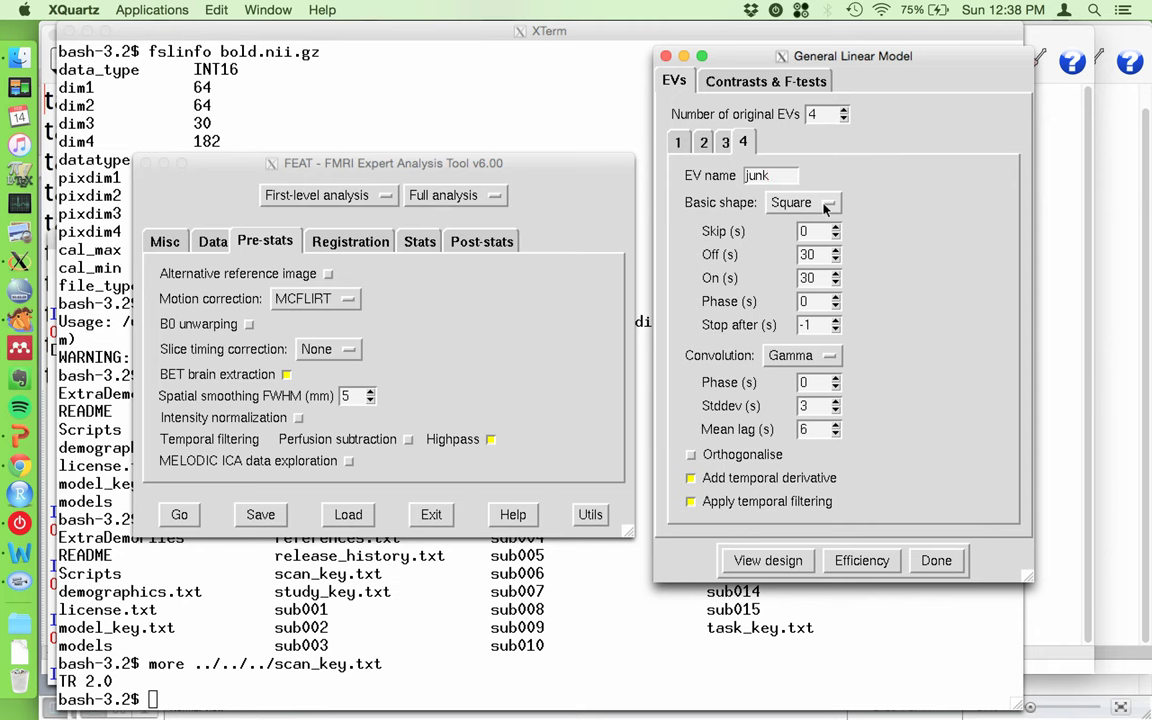
{"action": "left_click", "coordinate": [826, 204]}
{"action": "left_click", "coordinate": [760, 272]}
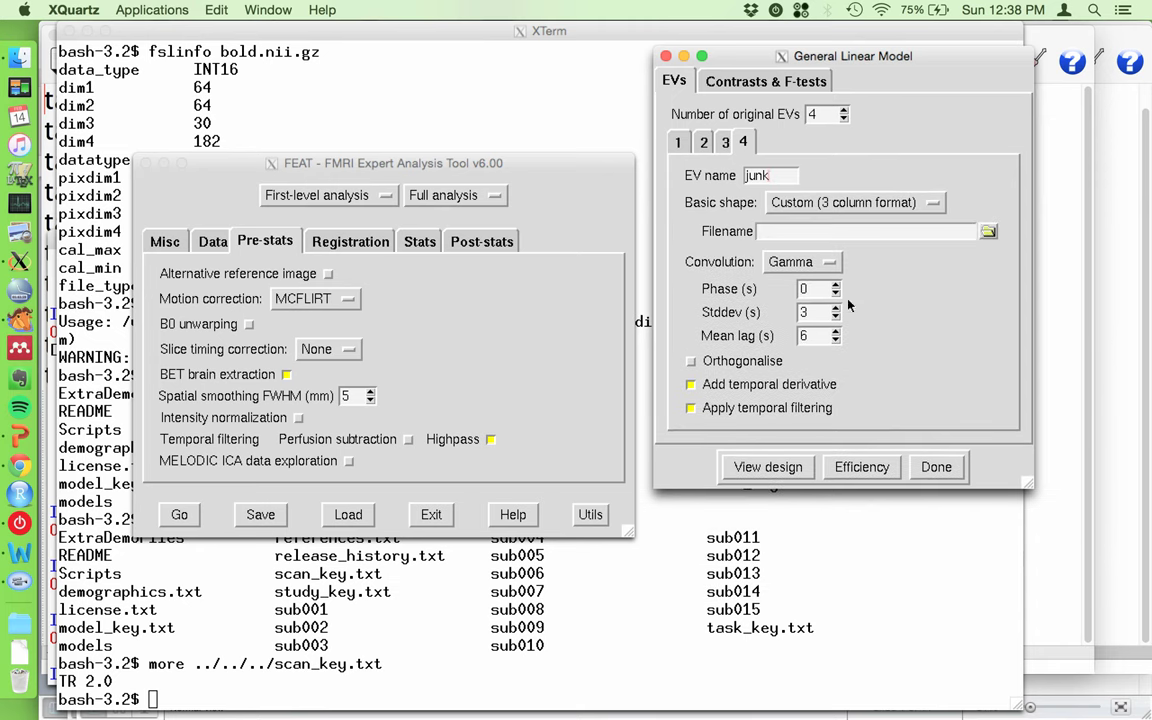
Step: Load cond004.txt from the task001_run002 onsets folder as EV 4's event file and set its convolution to Double-Gamma HRF
{"action": "left_click", "coordinate": [988, 231]}
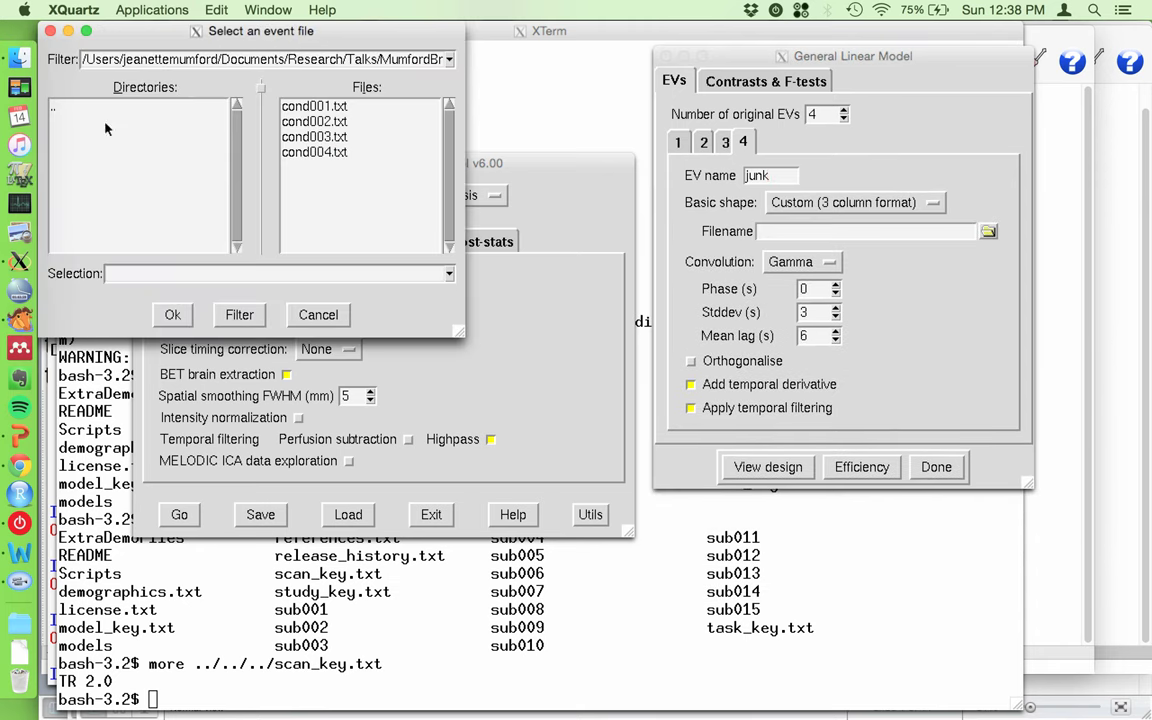
{"action": "double_click", "coordinate": [55, 113]}
{"action": "left_click", "coordinate": [113, 142]}
{"action": "double_click", "coordinate": [113, 142]}
{"action": "double_click", "coordinate": [284, 150]}
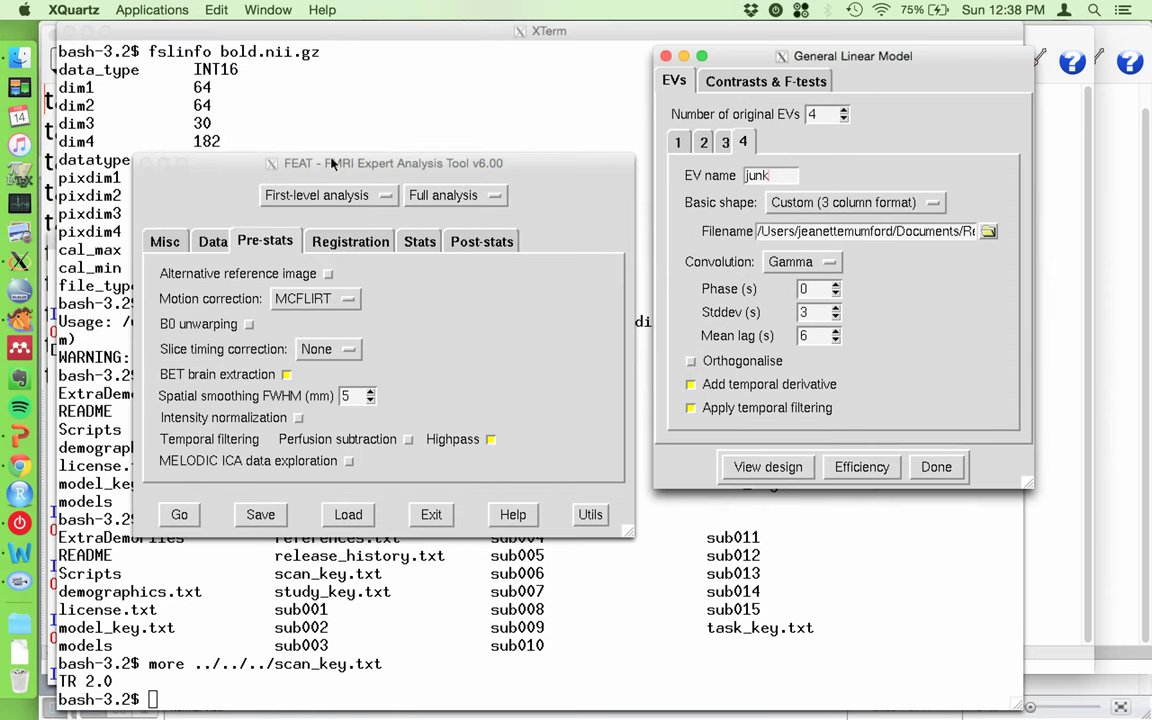
{"action": "left_click", "coordinate": [790, 262]}
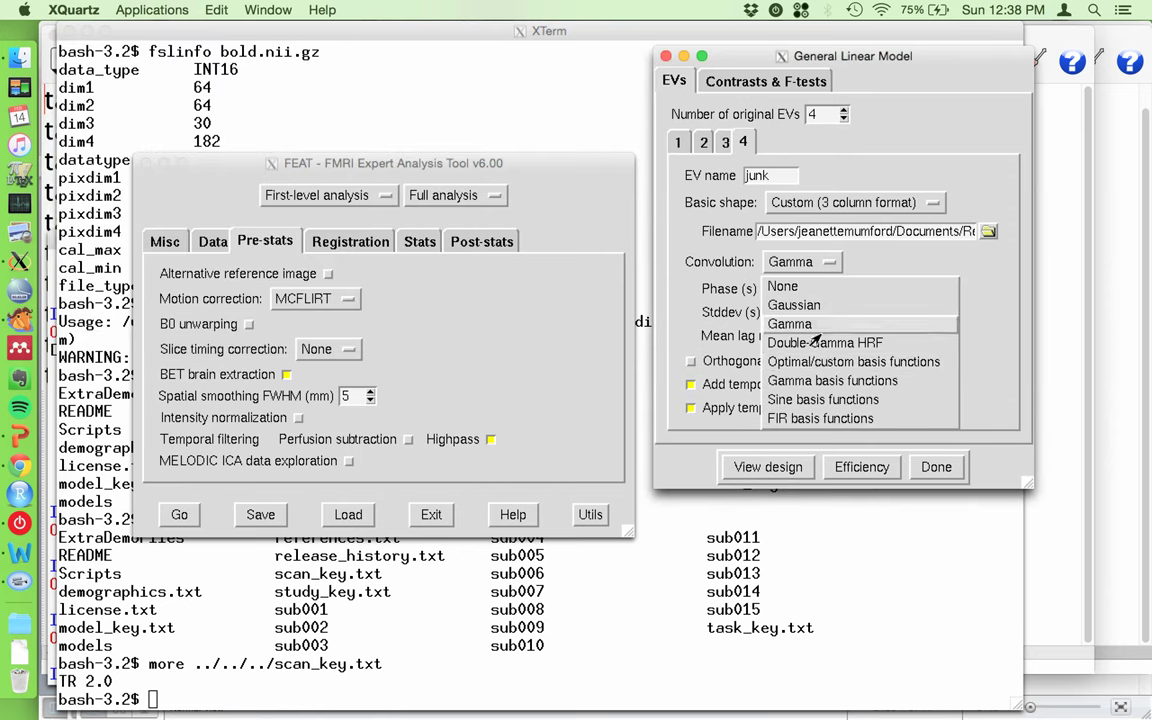
{"action": "left_click", "coordinate": [818, 343]}
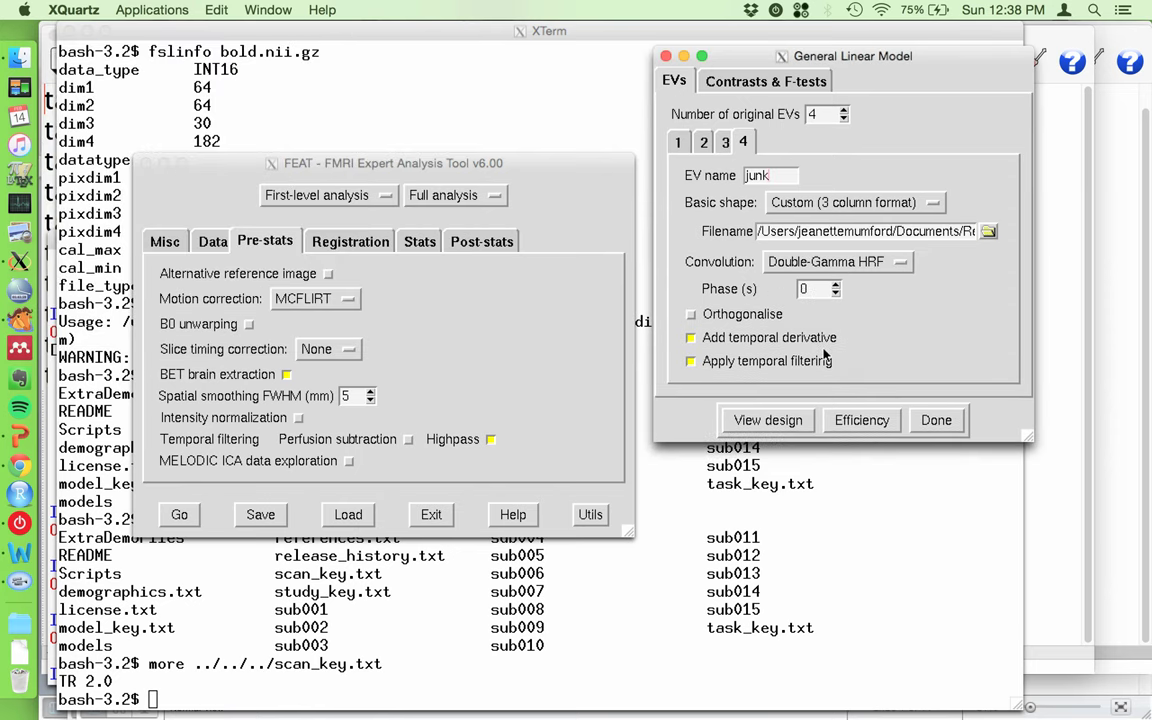
Step: Set up three contrasts for the original EVs, weighting EV2 by 1 in OC2 and EV3 by 1 in OC3
{"action": "left_click", "coordinate": [766, 82]}
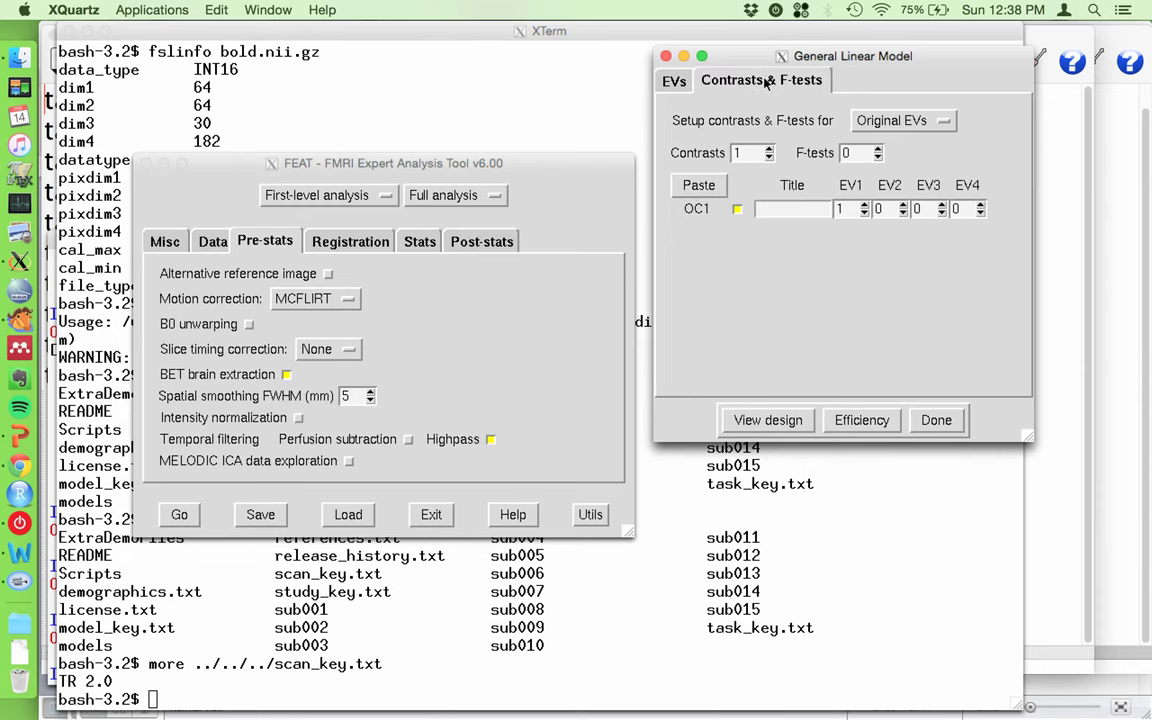
{"action": "left_click", "coordinate": [769, 149]}
{"action": "left_click", "coordinate": [769, 149]}
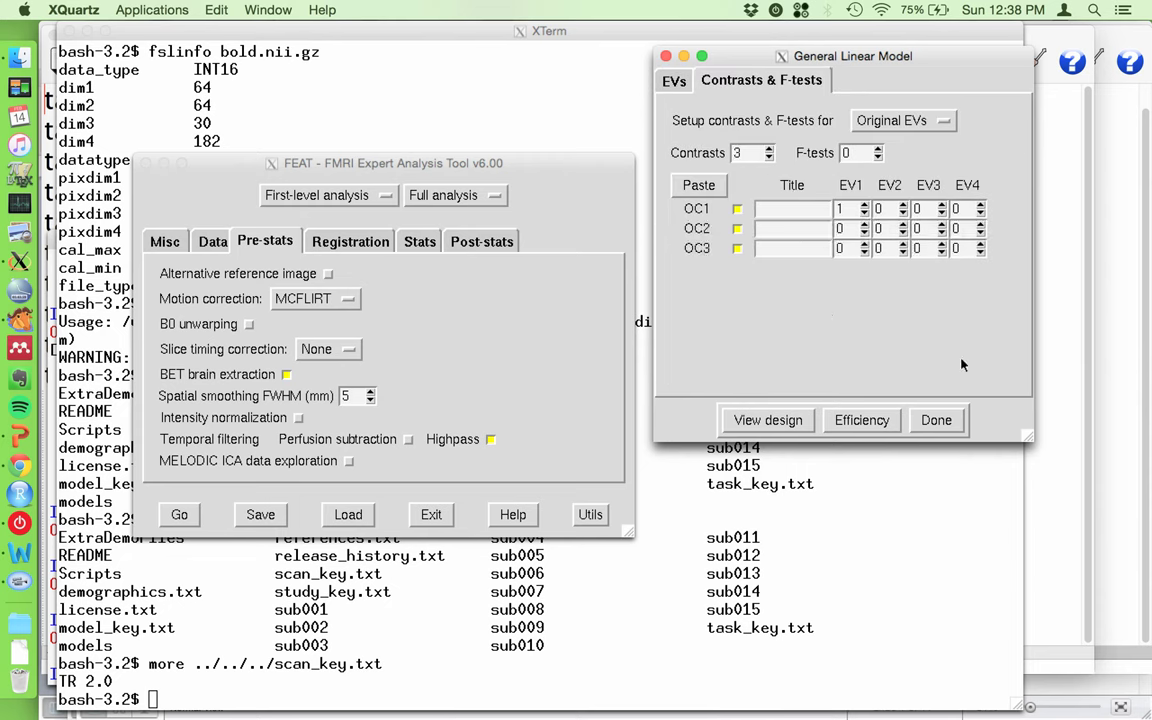
{"action": "left_click", "coordinate": [903, 225]}
{"action": "left_click", "coordinate": [942, 245]}
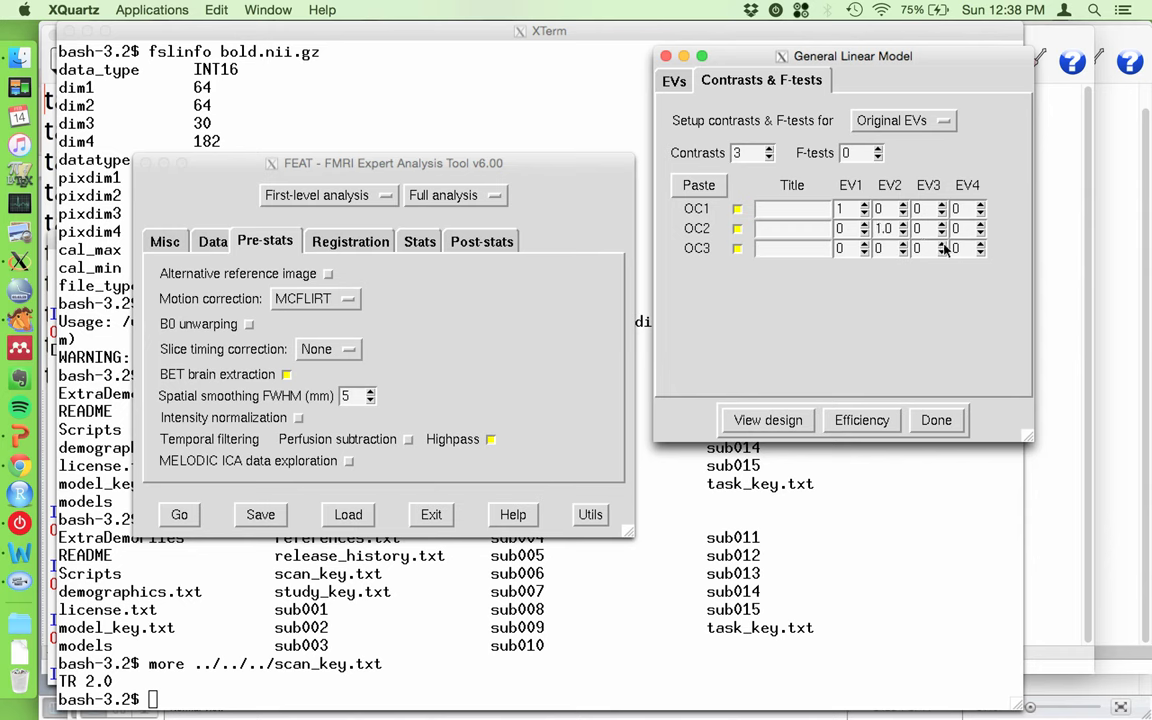
Step: Title the three contrasts "go", "succ stop" and "fail stop", checking EV 2's name for consistency
{"action": "type", "text": "go"}
{"action": "left_click", "coordinate": [791, 227]}
{"action": "type", "text": "stop"}
{"action": "left_click", "coordinate": [674, 81]}
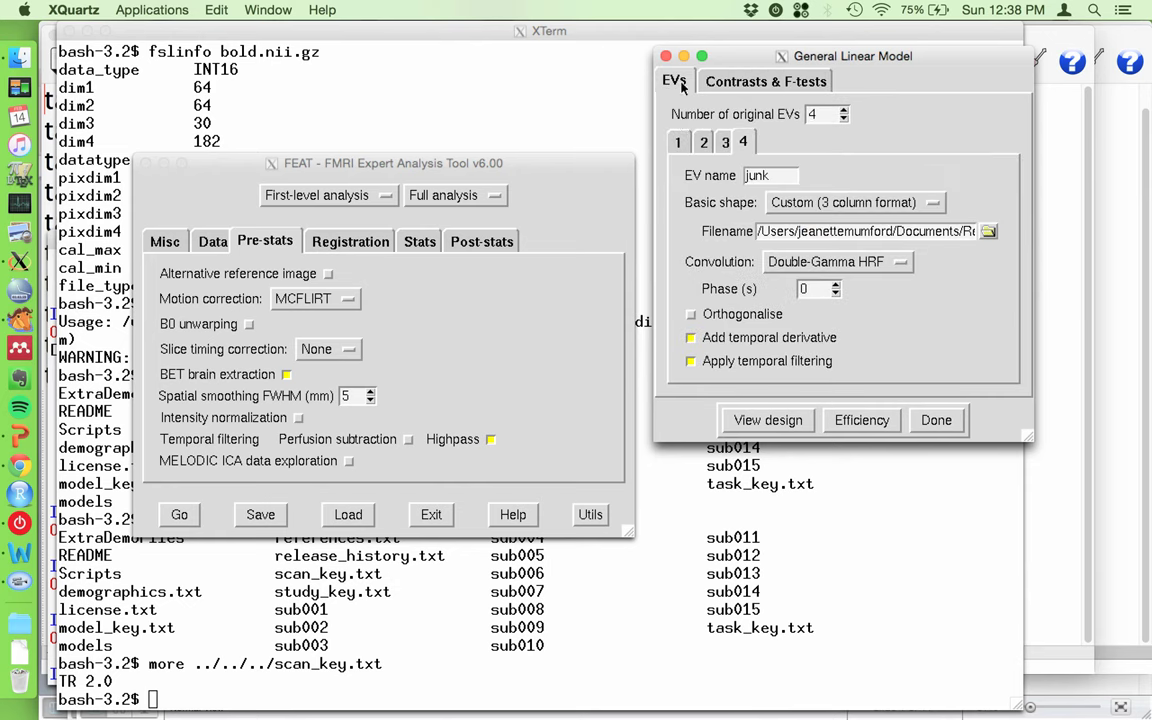
{"action": "left_click", "coordinate": [700, 142]}
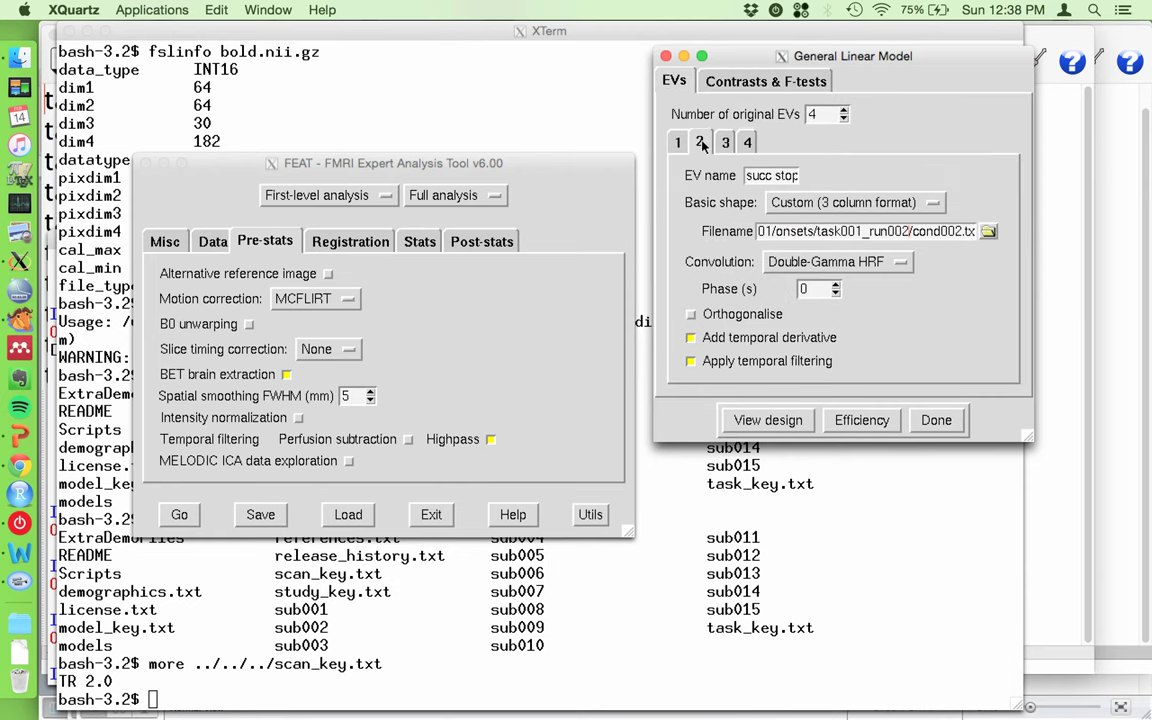
{"action": "left_click", "coordinate": [746, 82]}
{"action": "left_click", "coordinate": [789, 229]}
{"action": "key", "text": "BackSpace"}
{"action": "key", "text": "BackSpace"}
{"action": "key", "text": "BackSpace"}
{"action": "type", "text": "ucc stop"}
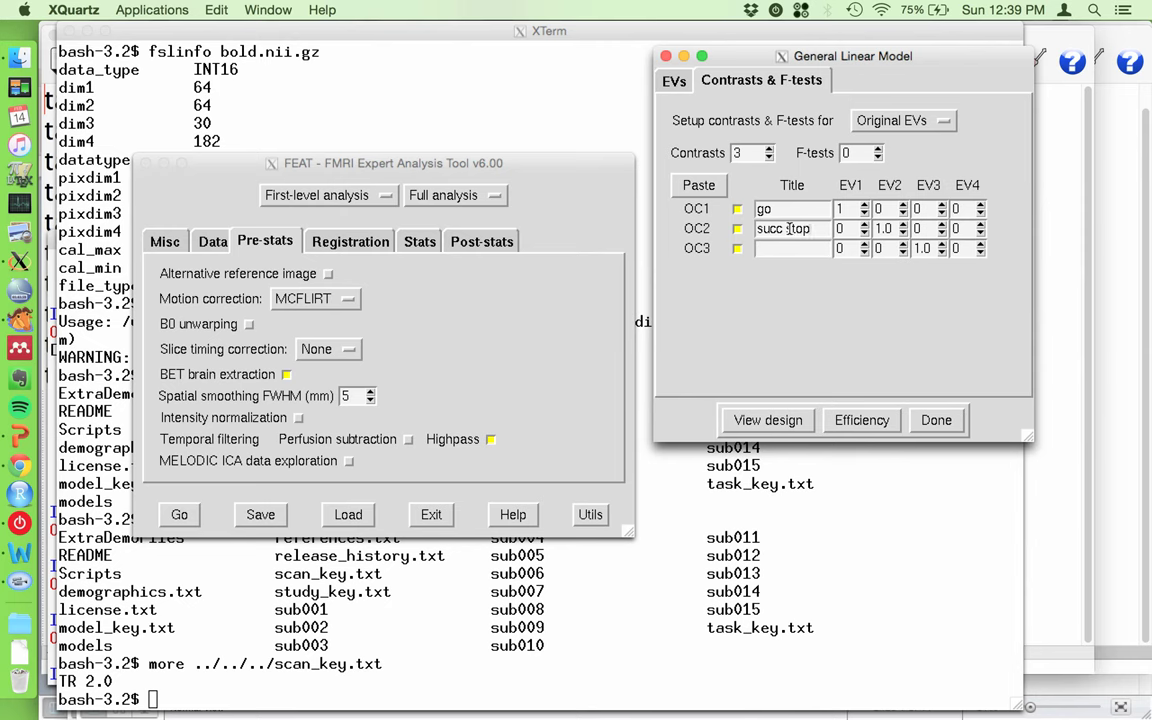
{"action": "type", "text": "fail stop"}
Step: Add a fourth contrast titled "succ stop - go" with weights of -1 for EV1 and 1 for EV2
{"action": "left_click", "coordinate": [769, 148]}
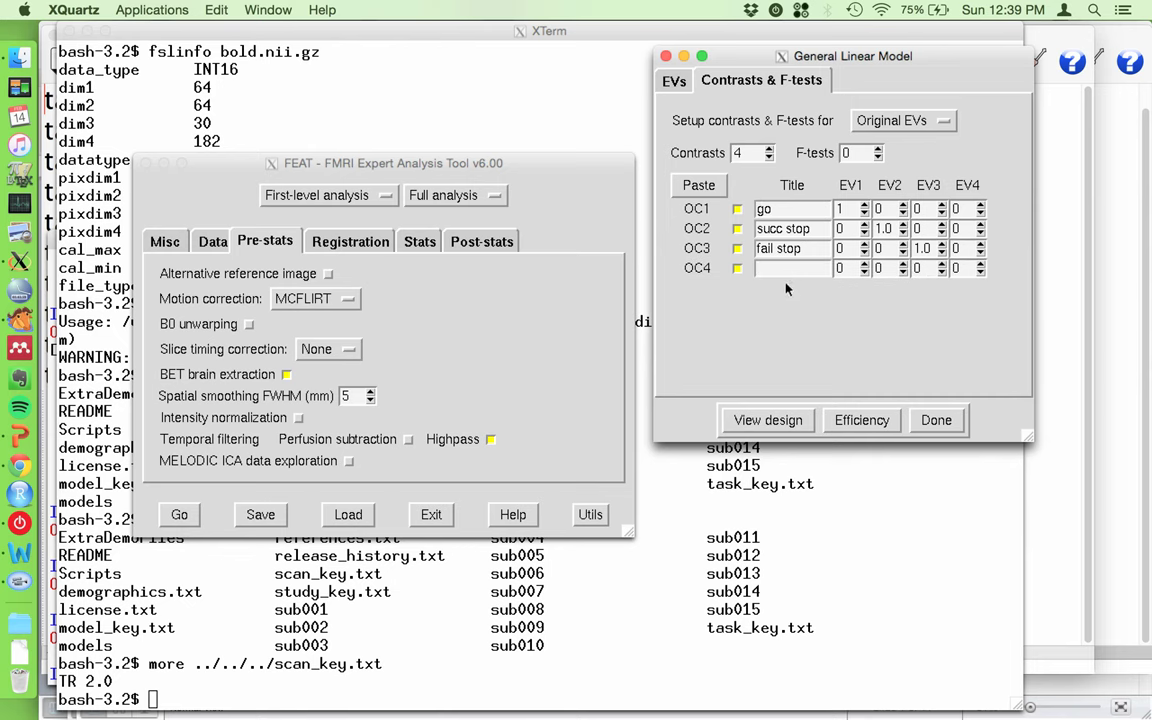
{"action": "type", "text": "succ stop - o"}
{"action": "left_click", "coordinate": [865, 272]}
{"action": "left_click", "coordinate": [902, 264]}
Step: Finish the General Linear Model setup, review the design matrix with its contrasts, and close the model view
{"action": "left_click", "coordinate": [935, 421]}
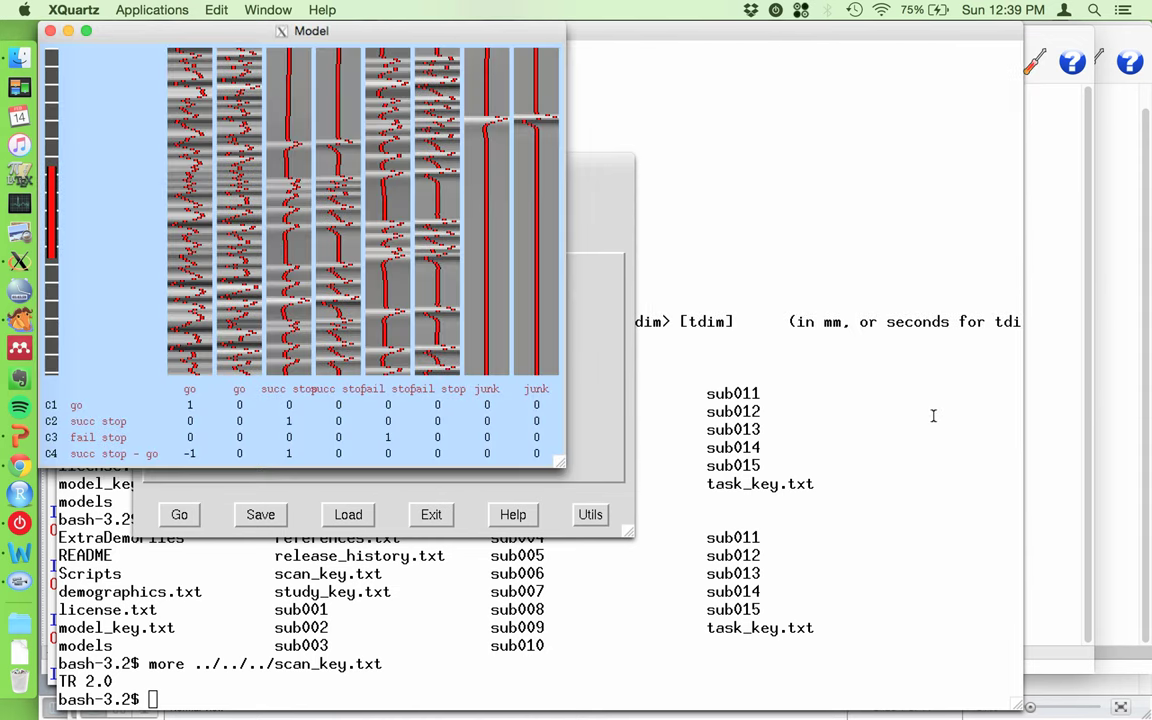
{"action": "left_click_drag", "start_coordinate": [442, 36], "coordinate": [760, 70]}
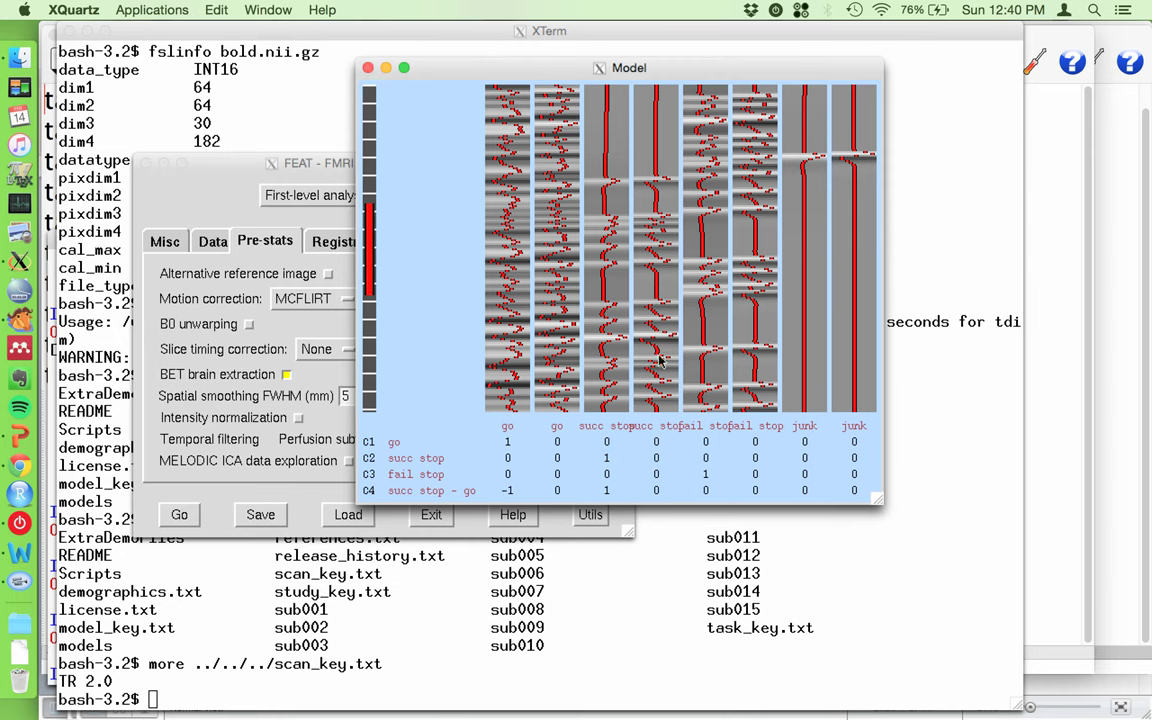
{"action": "left_click", "coordinate": [367, 67]}
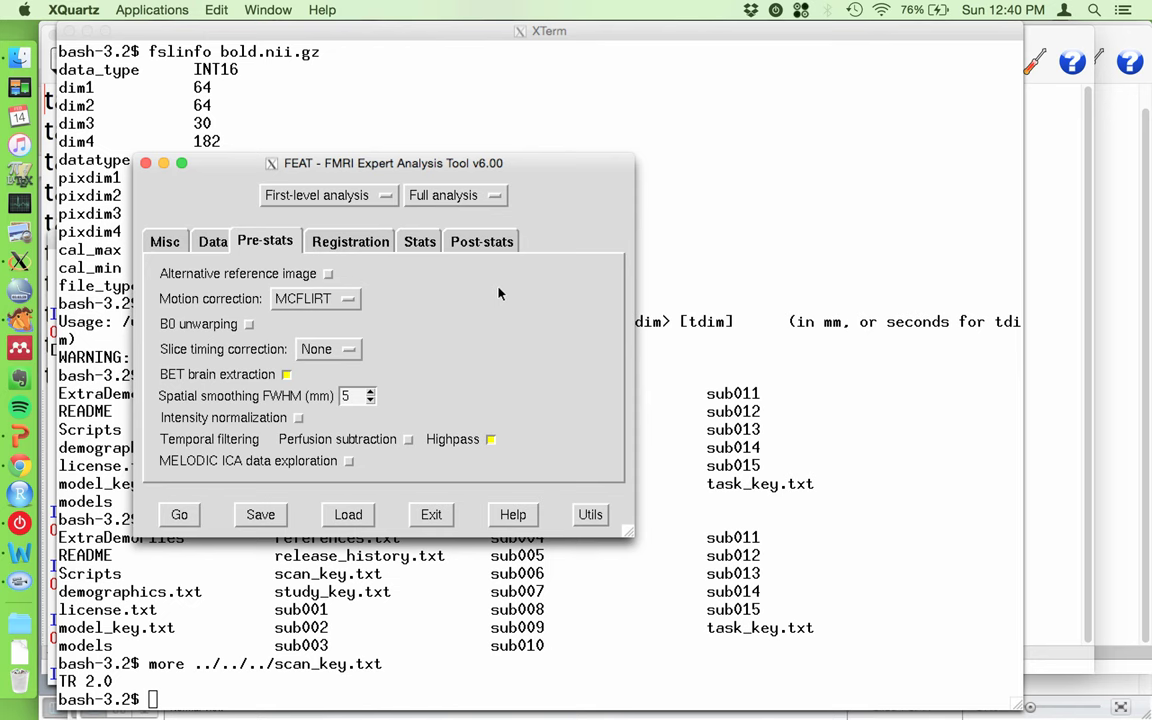
Step: Set post-stats thresholding to None with time series plots turned off, and start the FEAT analysis
{"action": "left_click", "coordinate": [476, 245]}
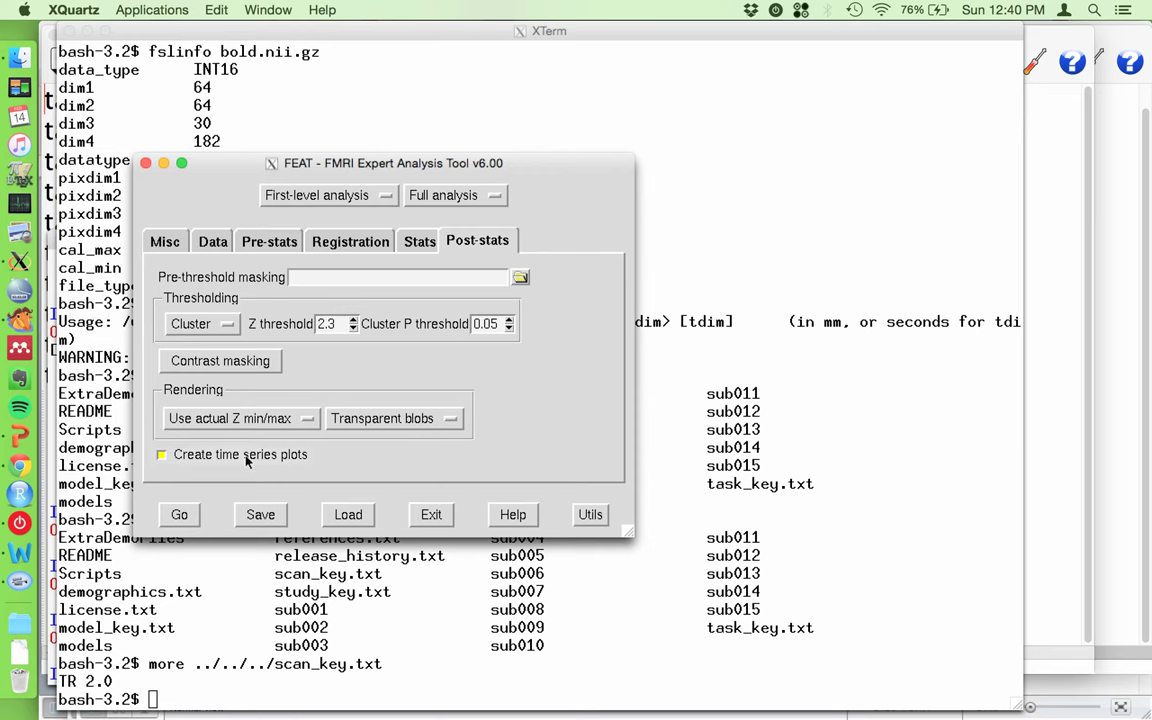
{"action": "left_click", "coordinate": [227, 325]}
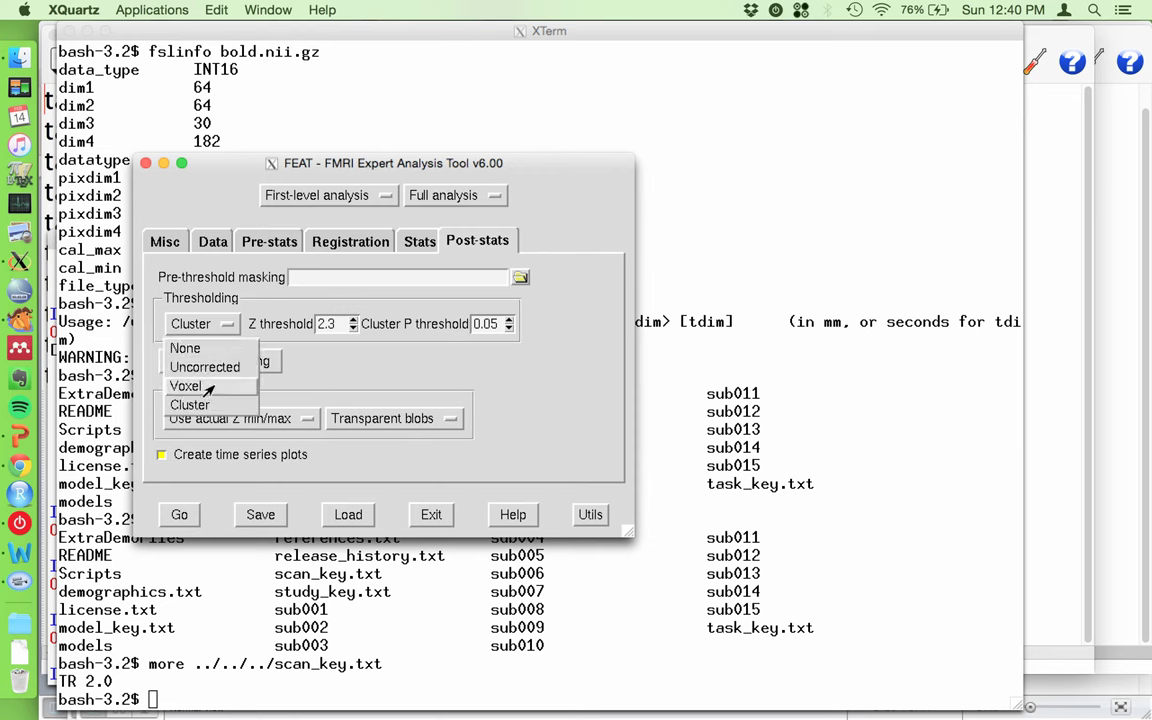
{"action": "left_click", "coordinate": [186, 349]}
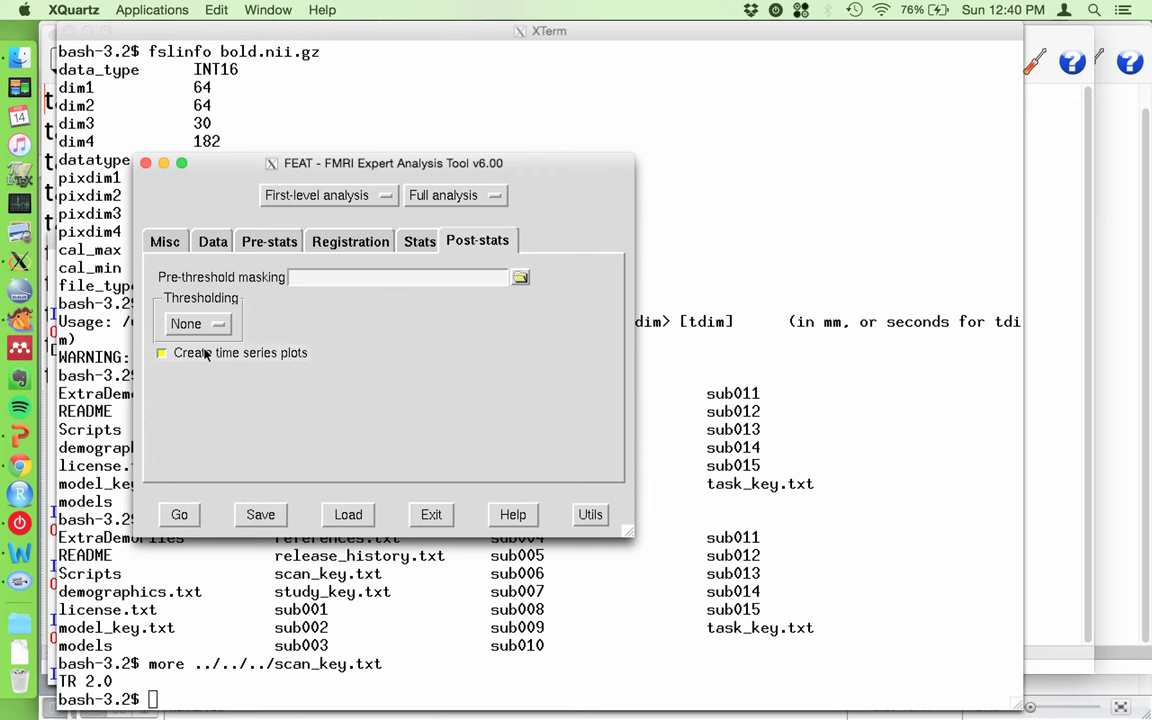
{"action": "left_click", "coordinate": [162, 354]}
{"action": "left_click", "coordinate": [179, 518]}
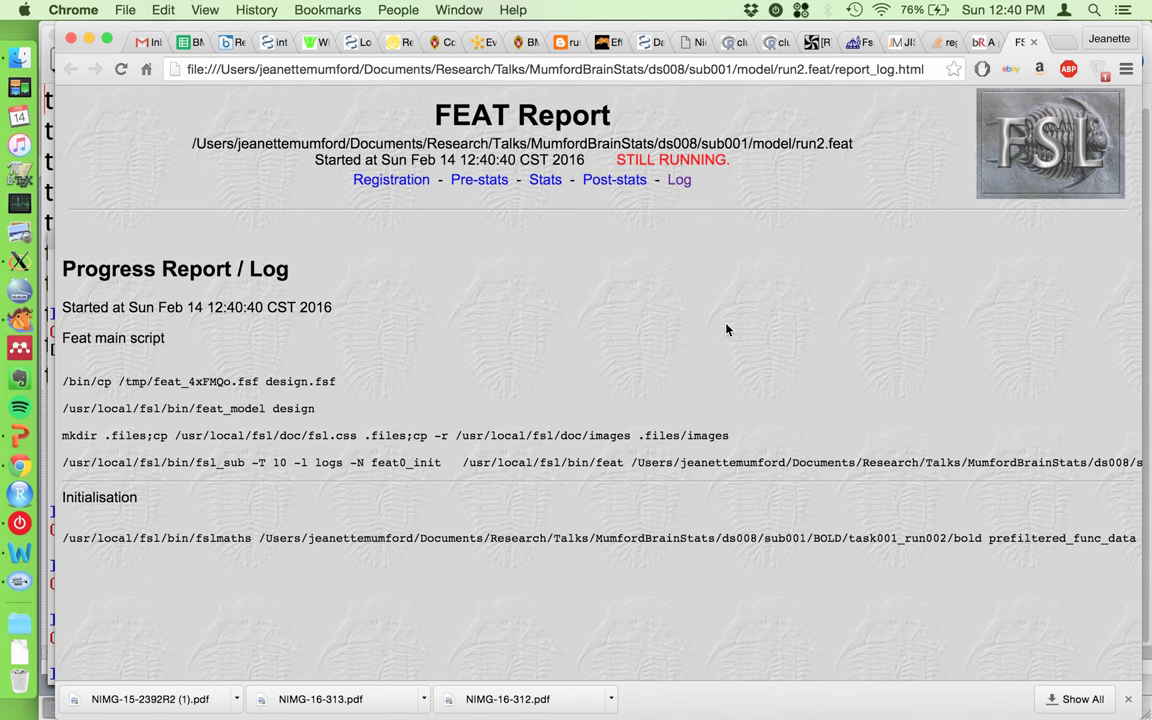
Step: Switch to the PowerPoint slideshow and advance to the Notes slide
{"action": "key", "text": "super+Tab"}
{"action": "key", "text": "super+Tab"}
{"action": "key", "text": "super+Tab"}
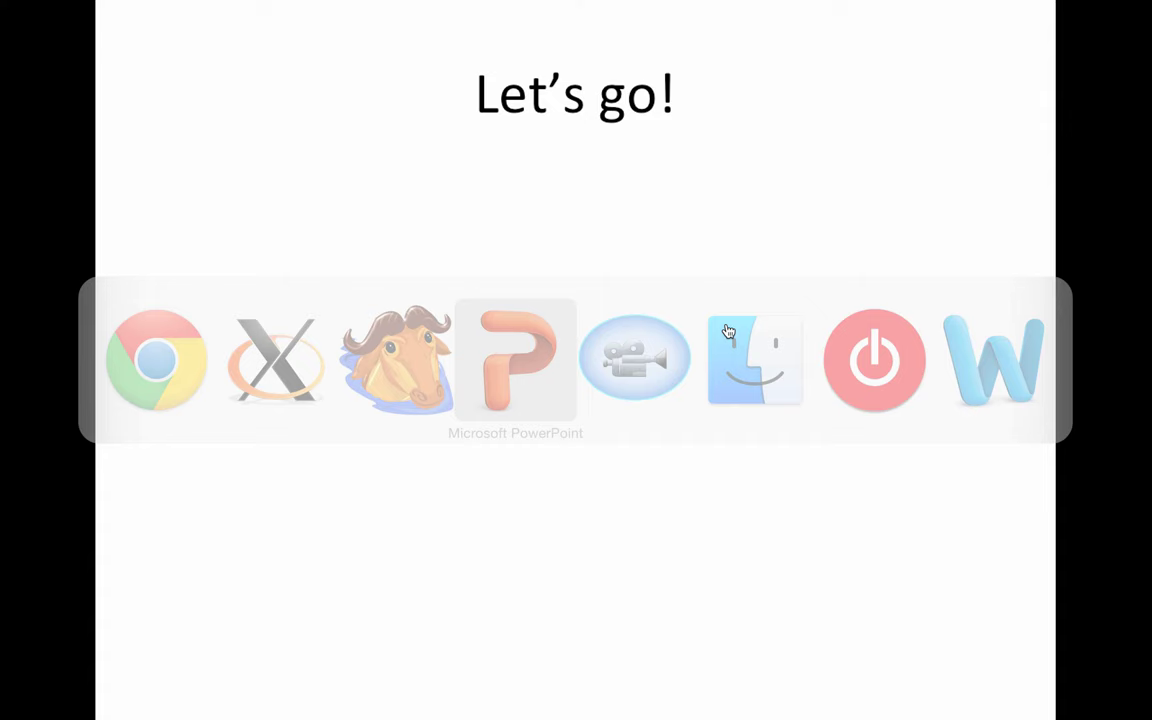
{"action": "key", "text": "Right"}
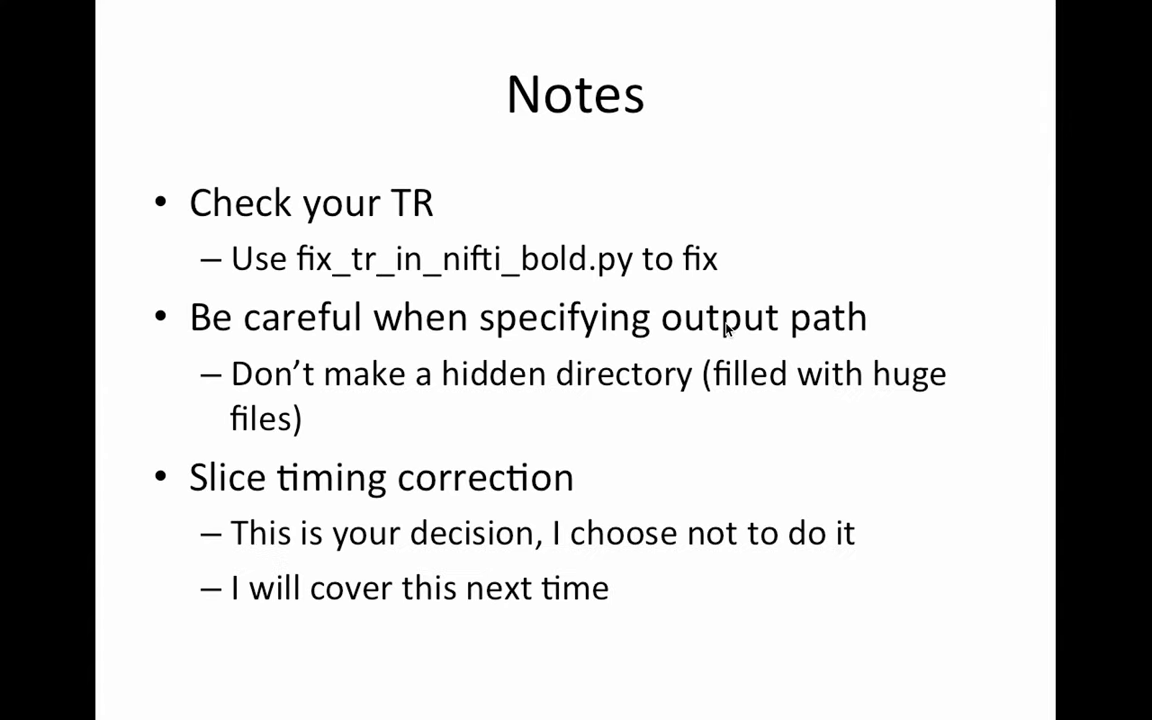